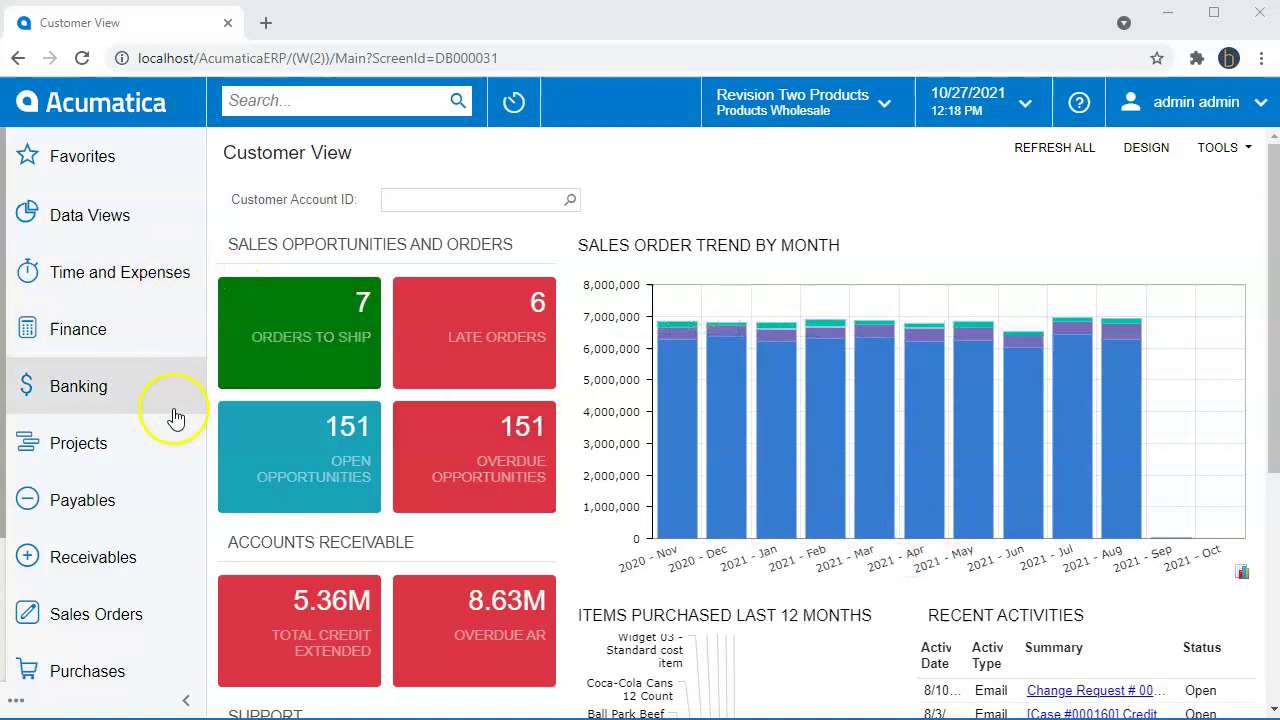
Step: Open the Sales Orders workspace and mark New Sales Order as a favorite
left_click(141, 626)
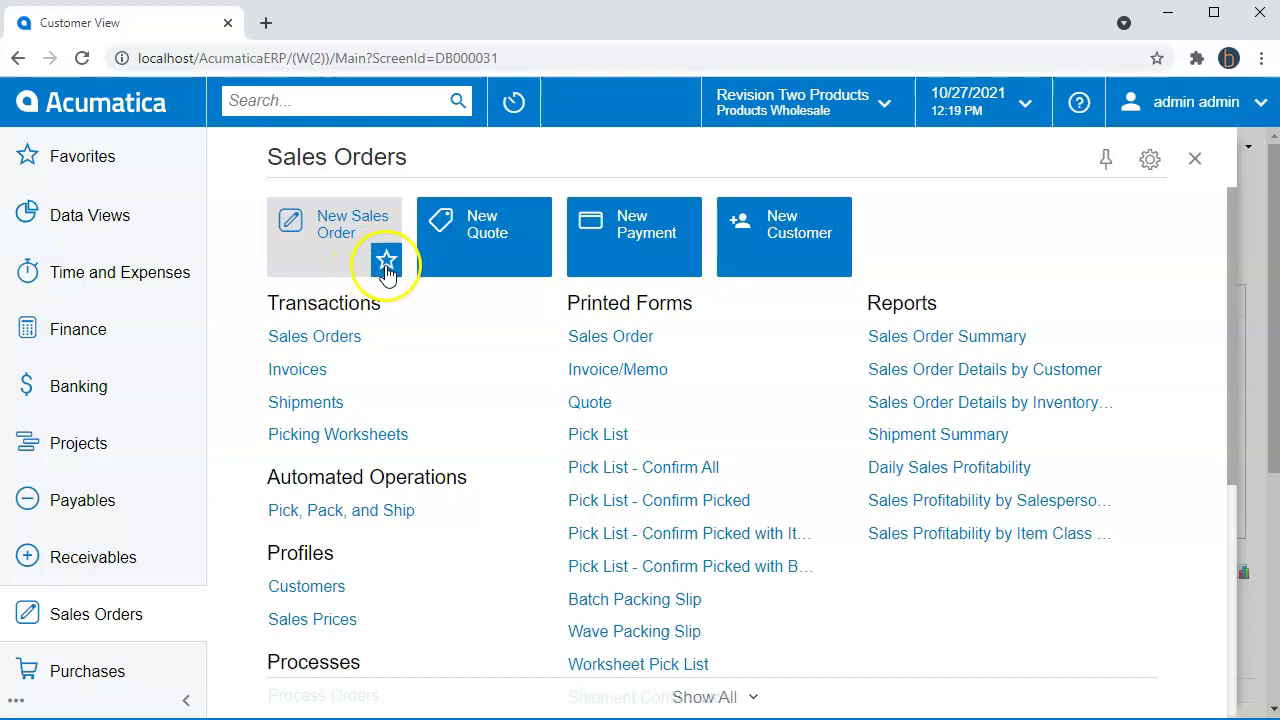
left_click(387, 264)
Step: Start a new SO sales order, reviewing the order type and order number lookups unchanged
left_click(330, 270)
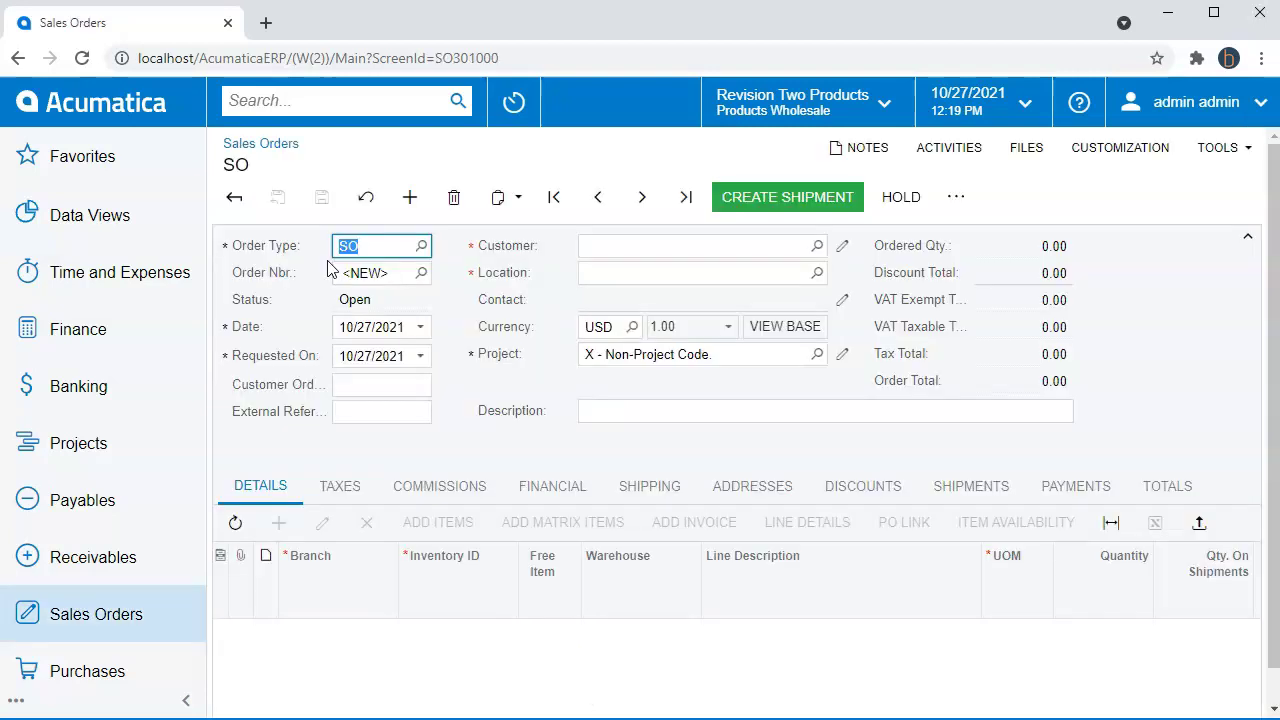
left_click(422, 245)
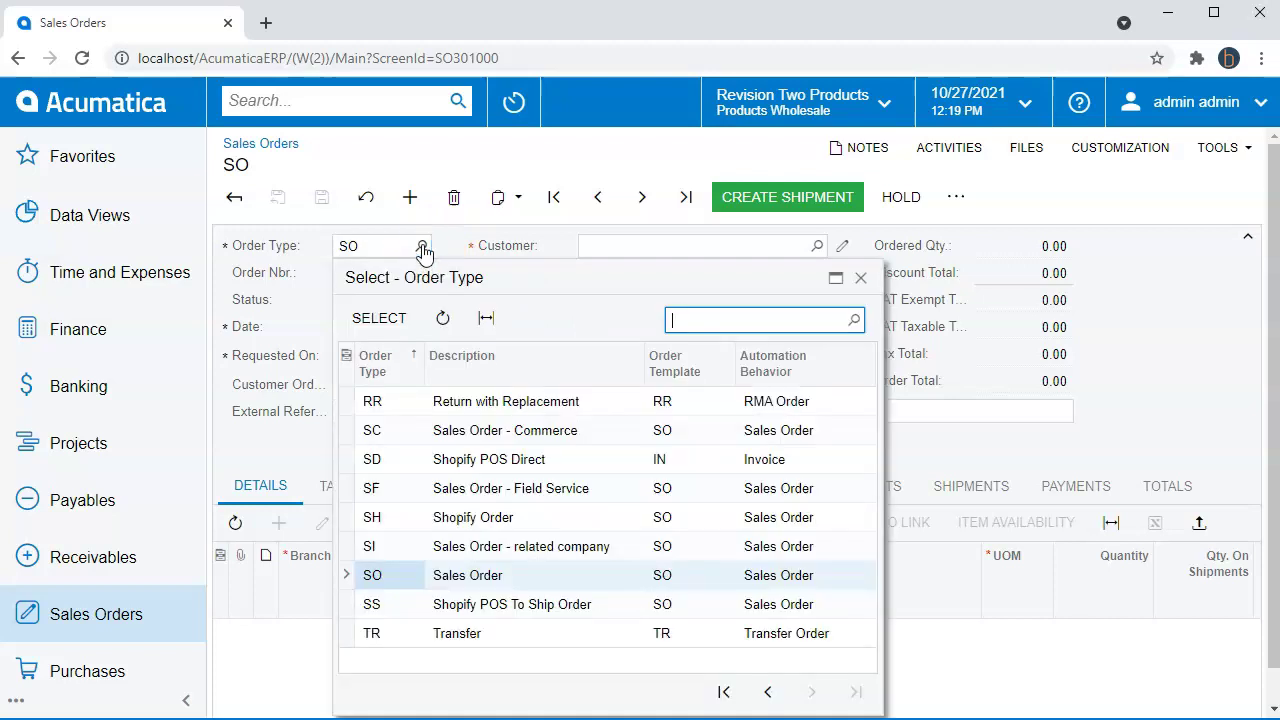
left_click(443, 317)
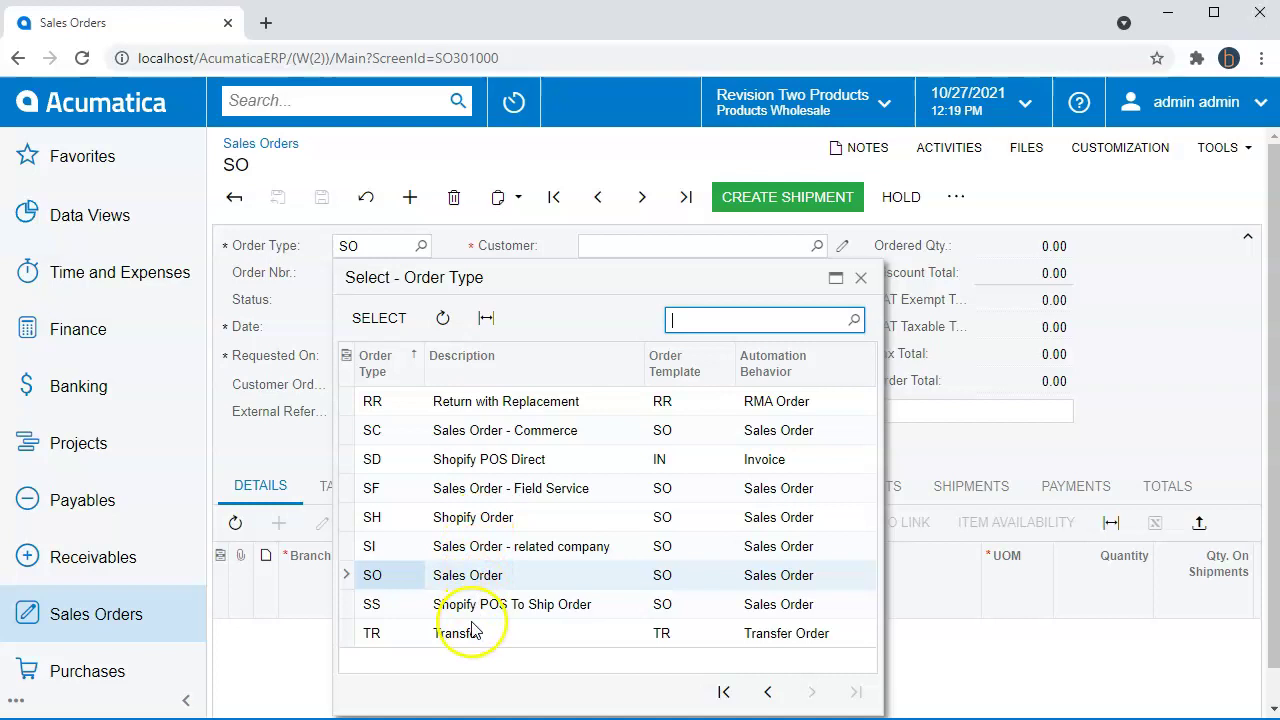
scroll(465, 610, "down", 1)
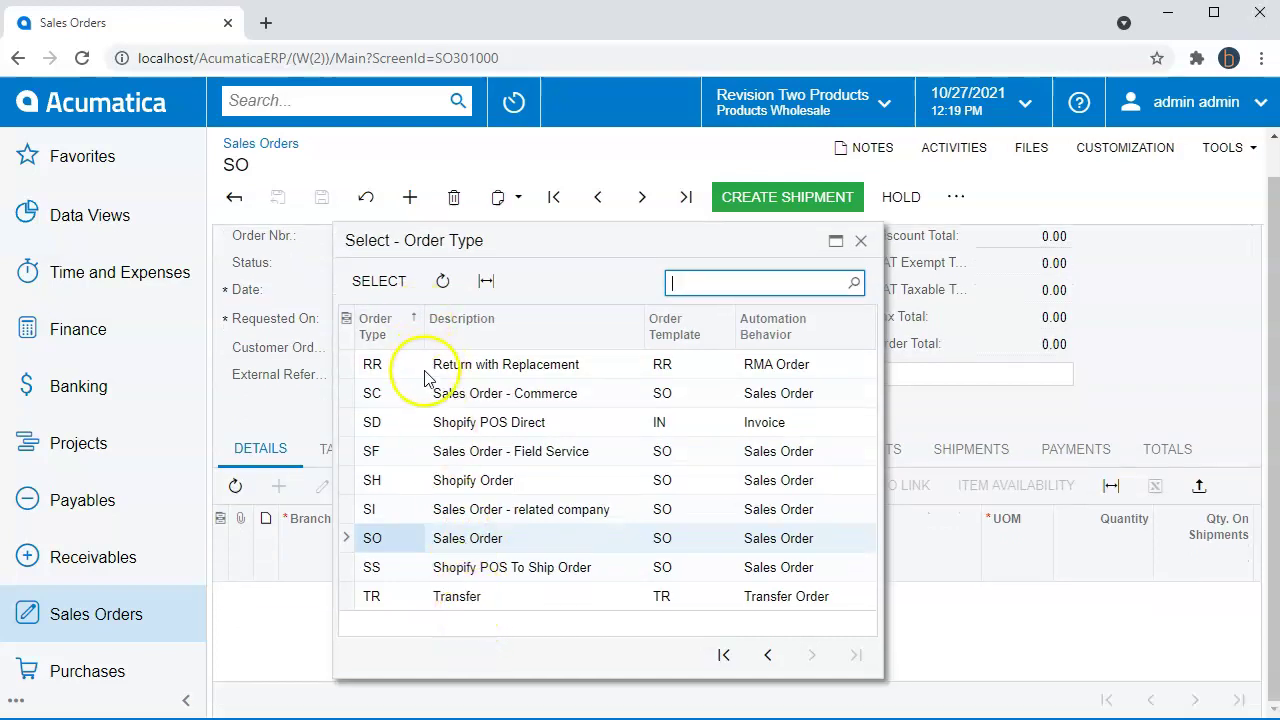
left_click(859, 242)
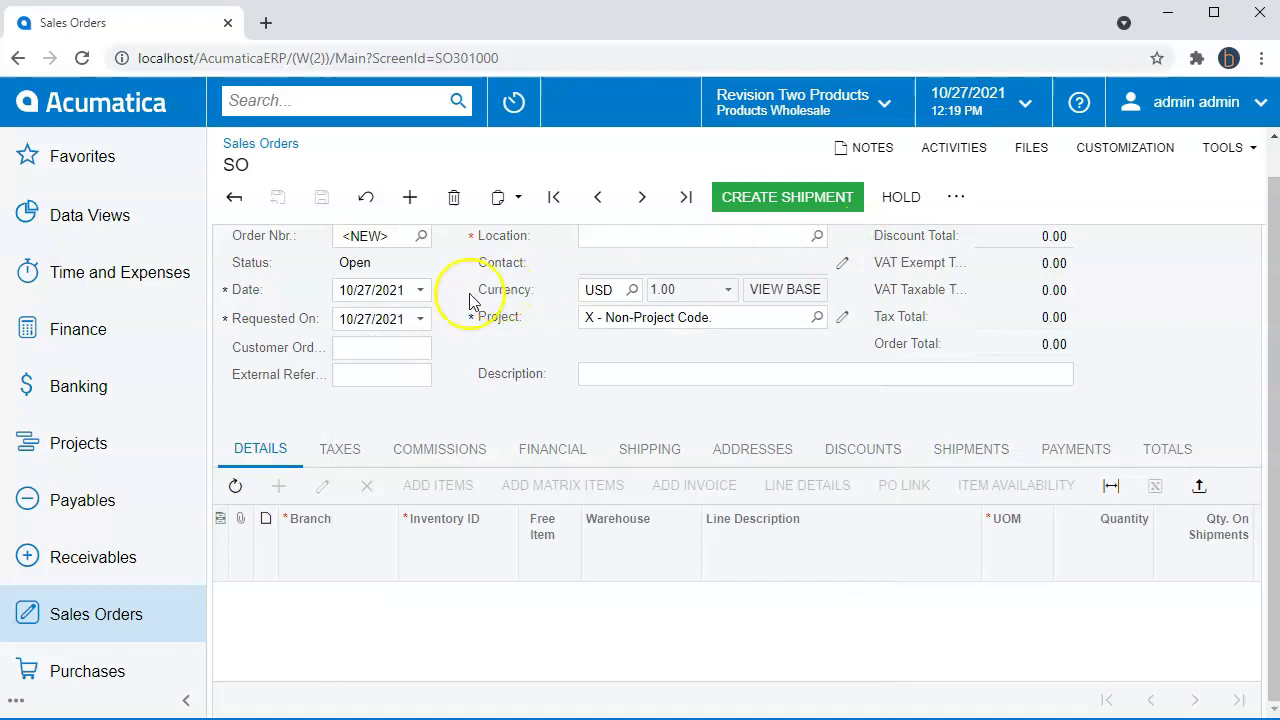
scroll(415, 322, "up", 1)
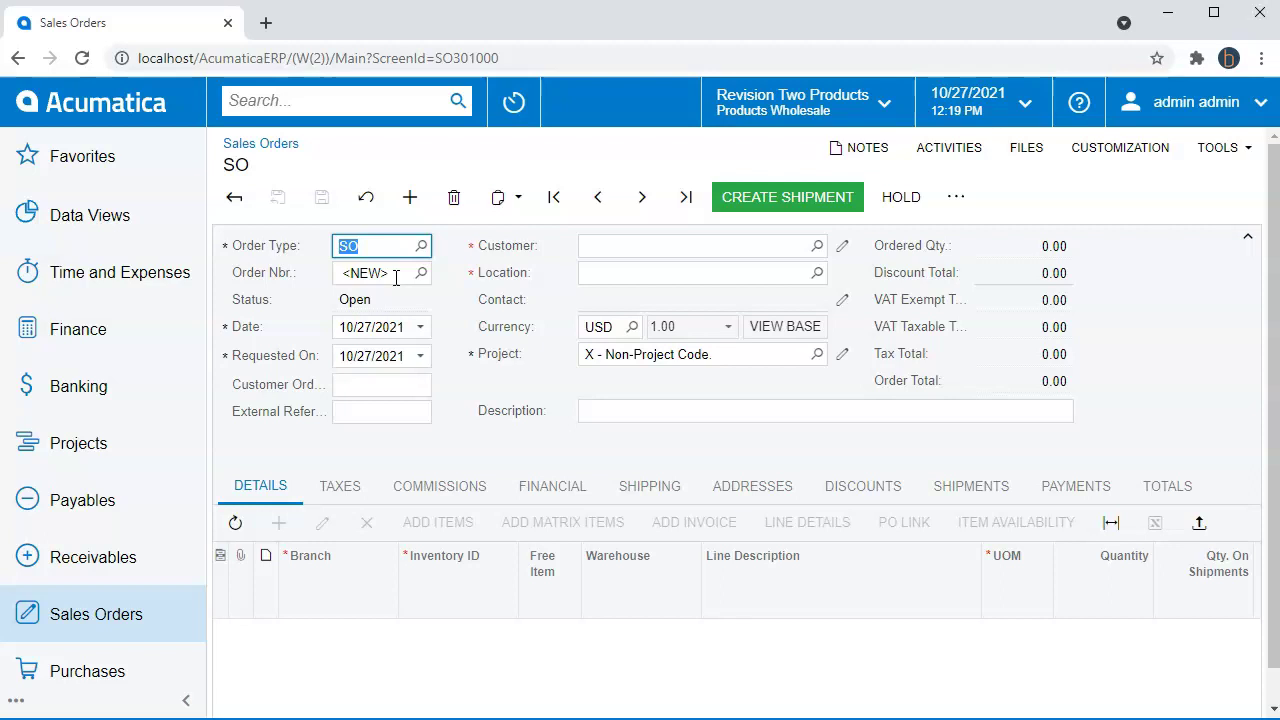
left_click(422, 274)
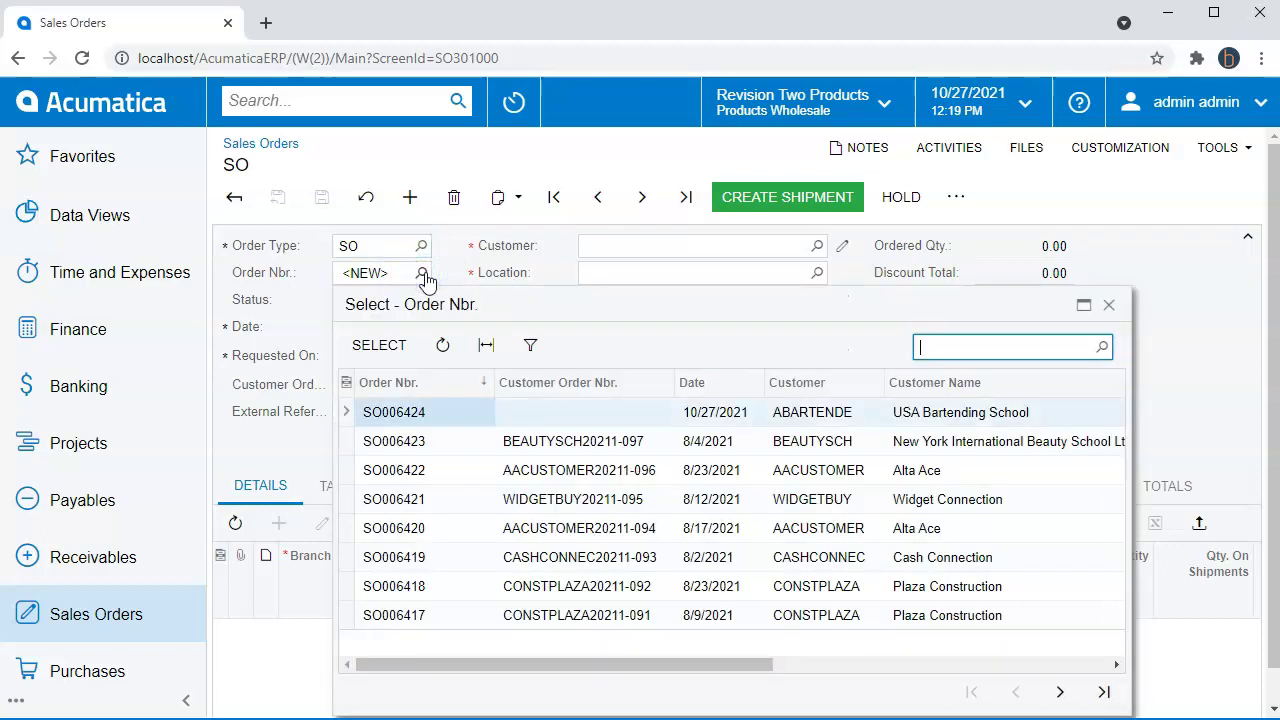
left_click(1108, 304)
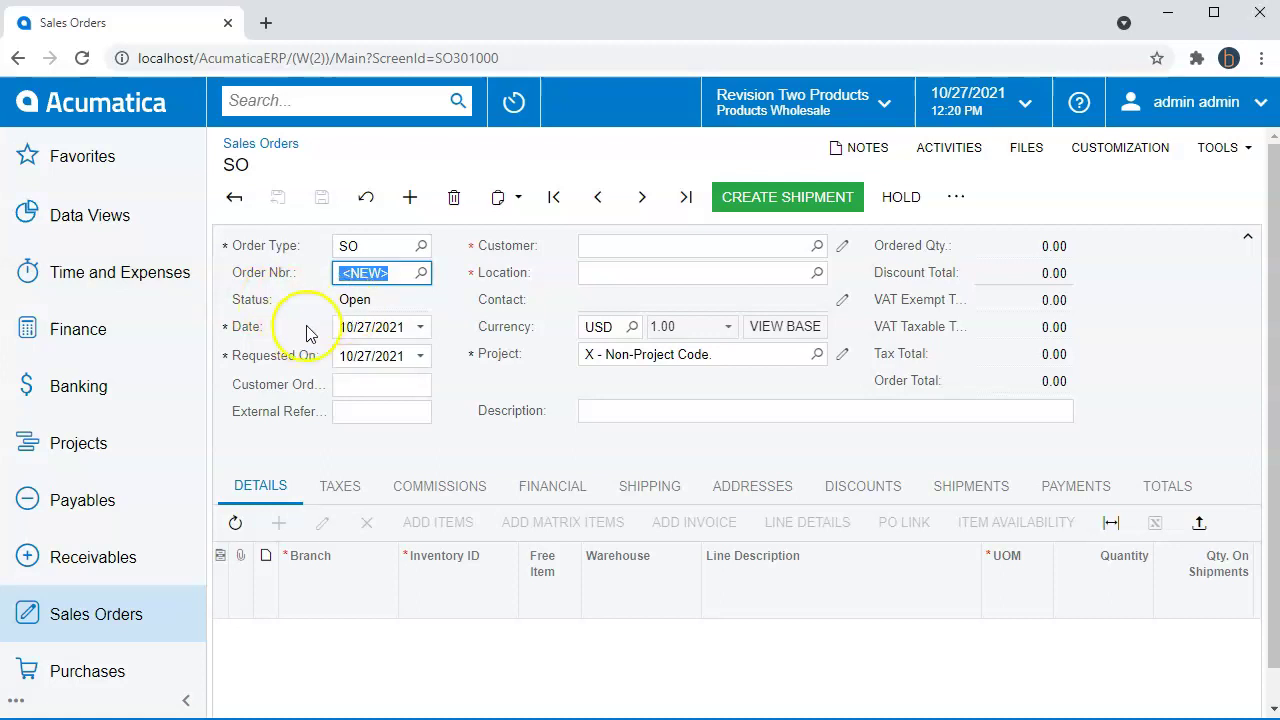
Step: Set Requested On to 11/3/2021 and enter customer order number PO12345
left_click(420, 356)
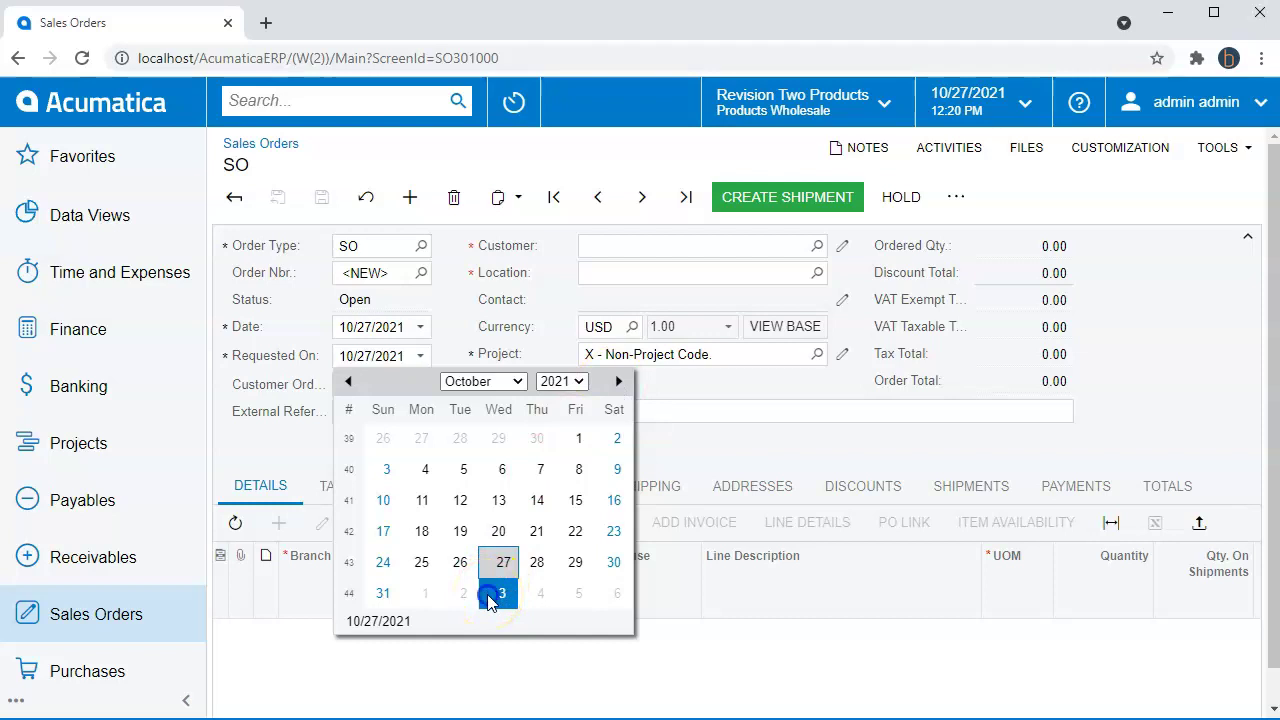
left_click(500, 594)
key("Tab")
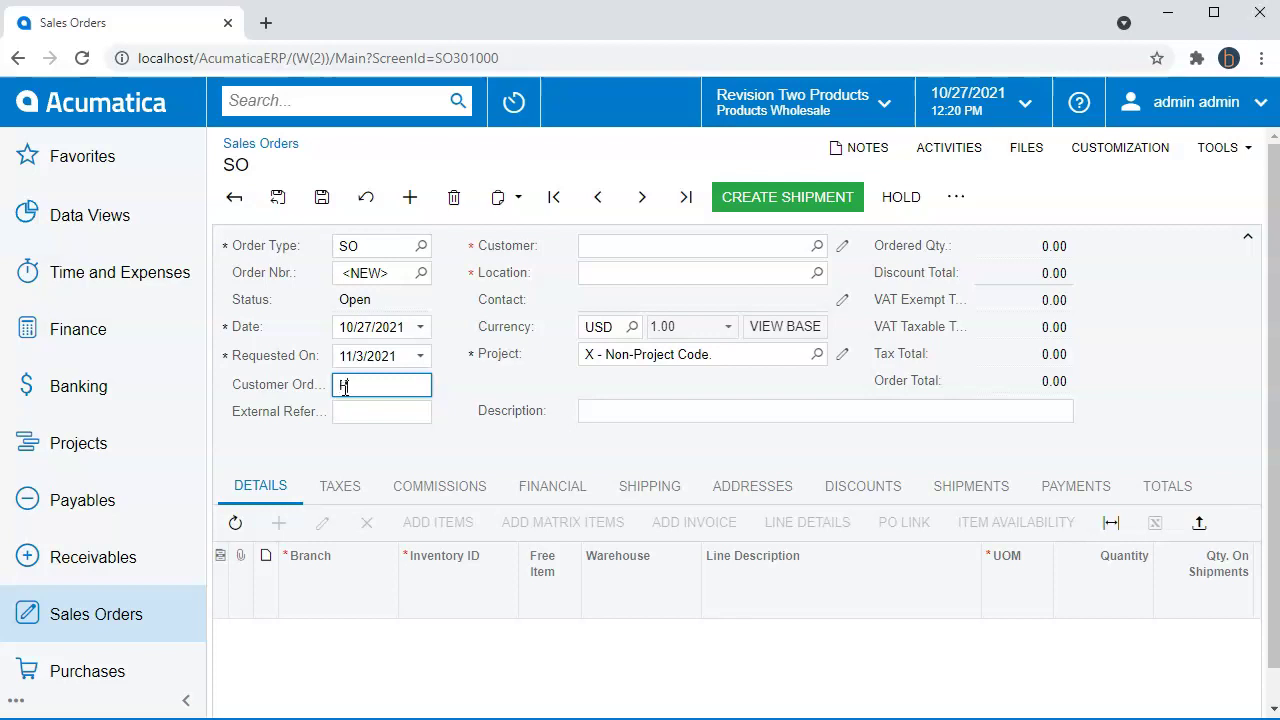
type("O12345")
left_click(315, 420)
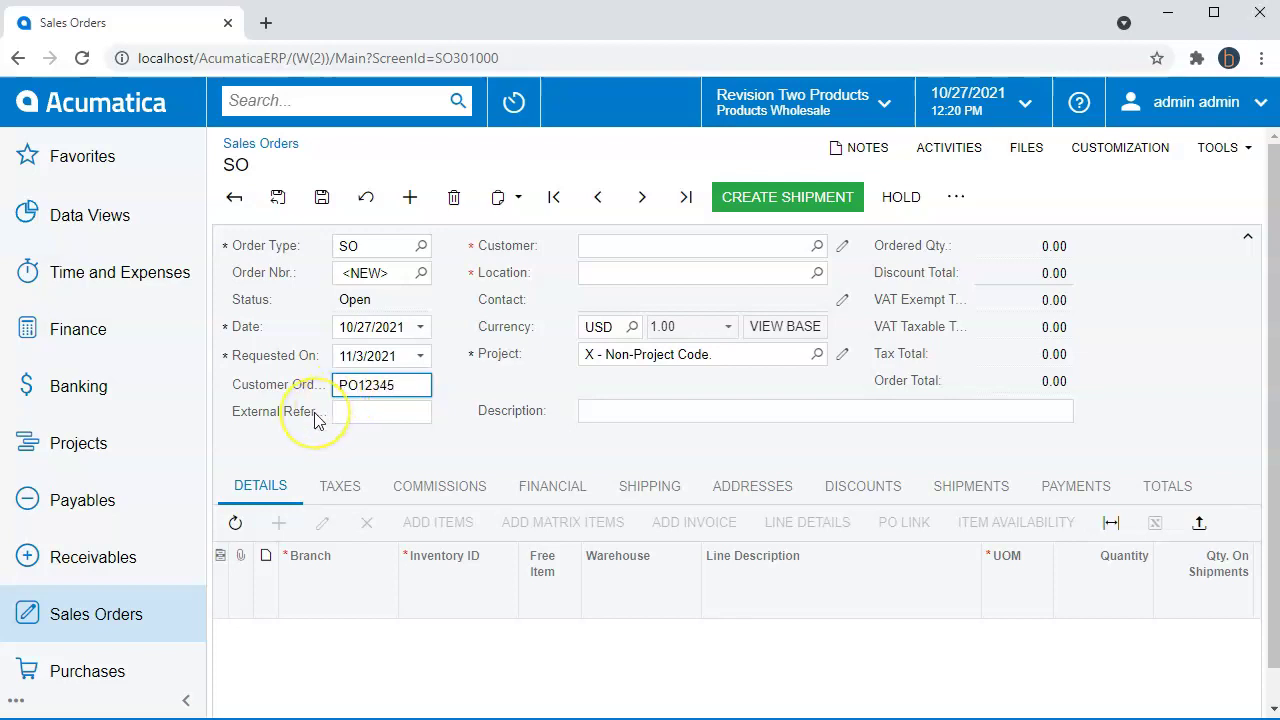
left_click(362, 411)
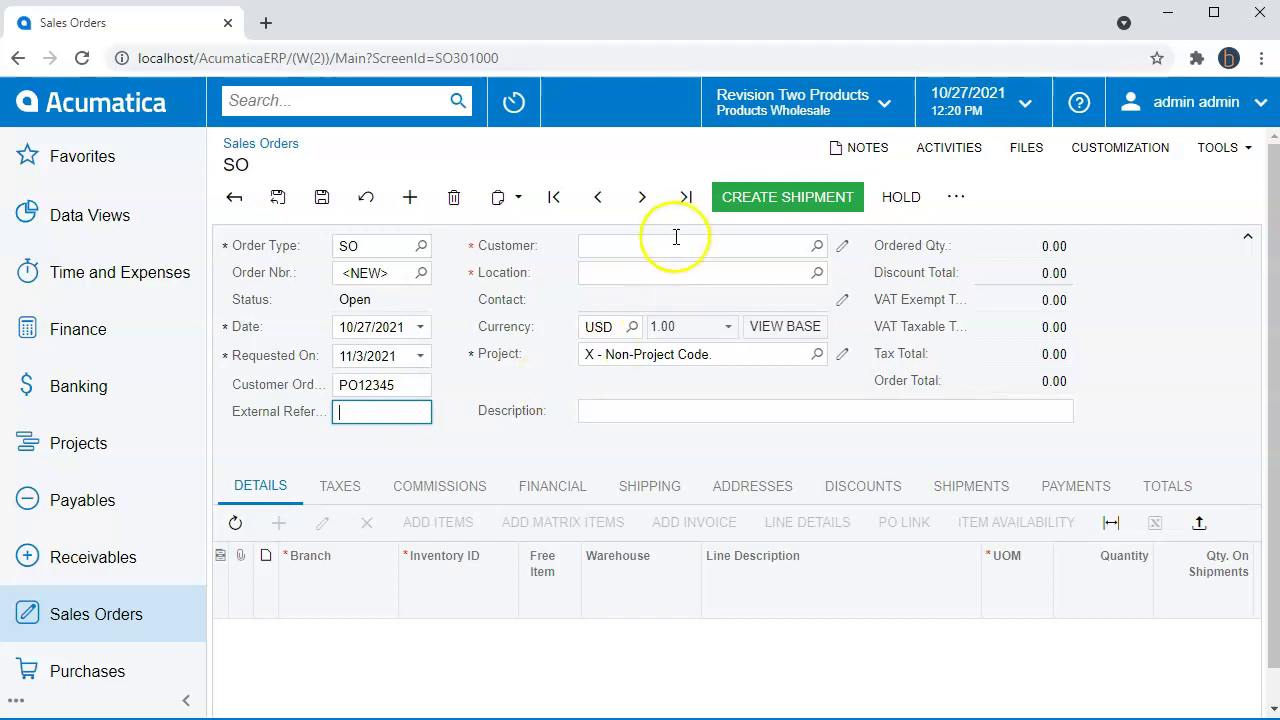
Step: Search 'bar' and choose customer ABARTENDE (USA Bartending School), keeping location MAIN
left_click(528, 258)
left_click(605, 250)
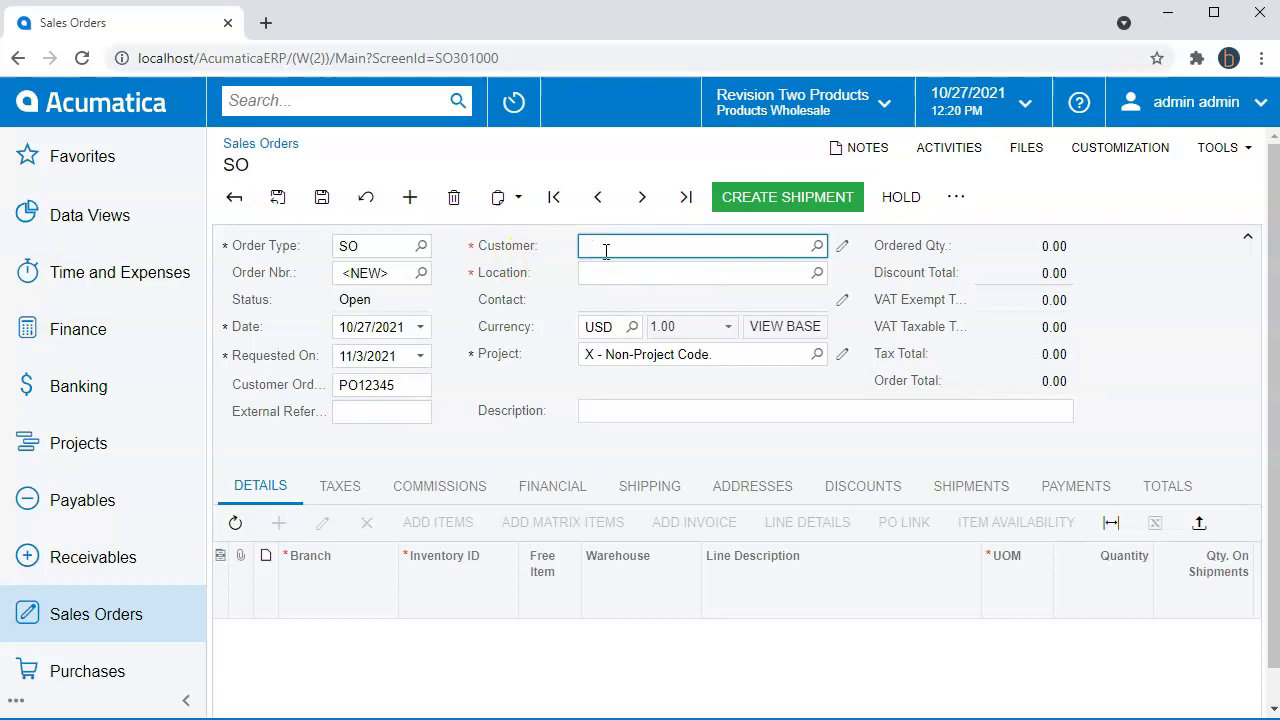
left_click(817, 246)
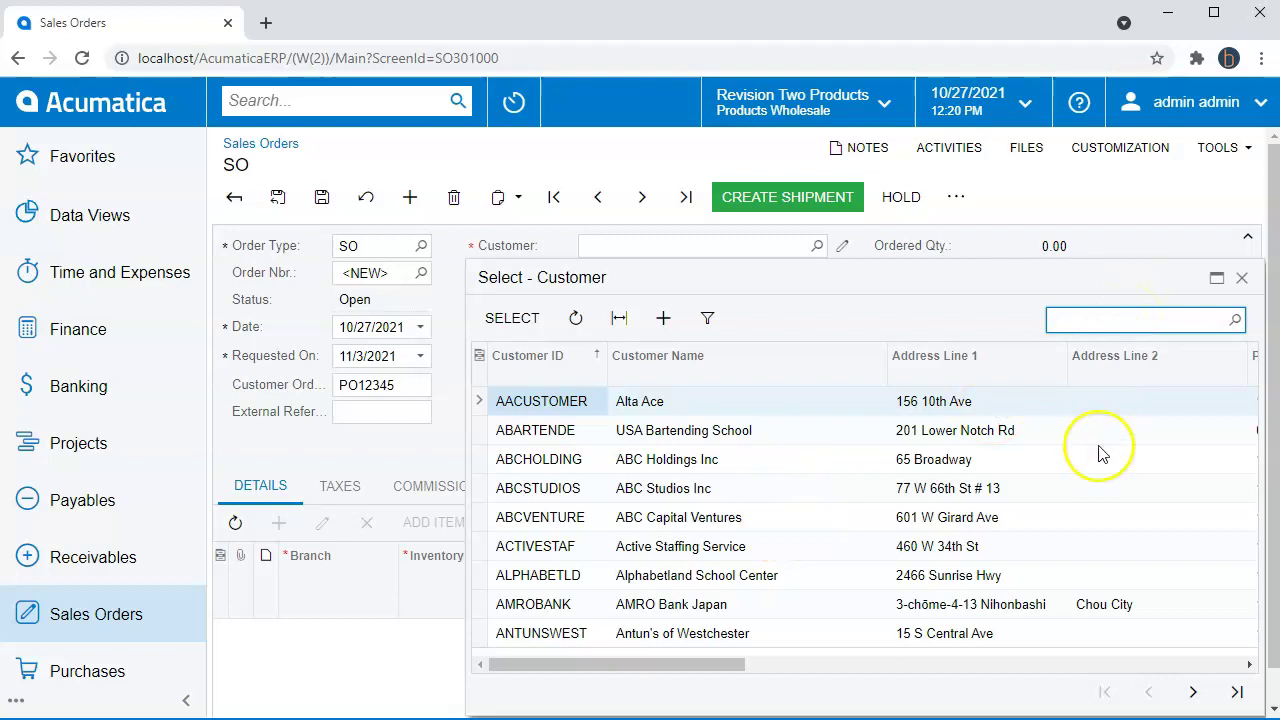
left_click(1241, 277)
left_click(600, 250)
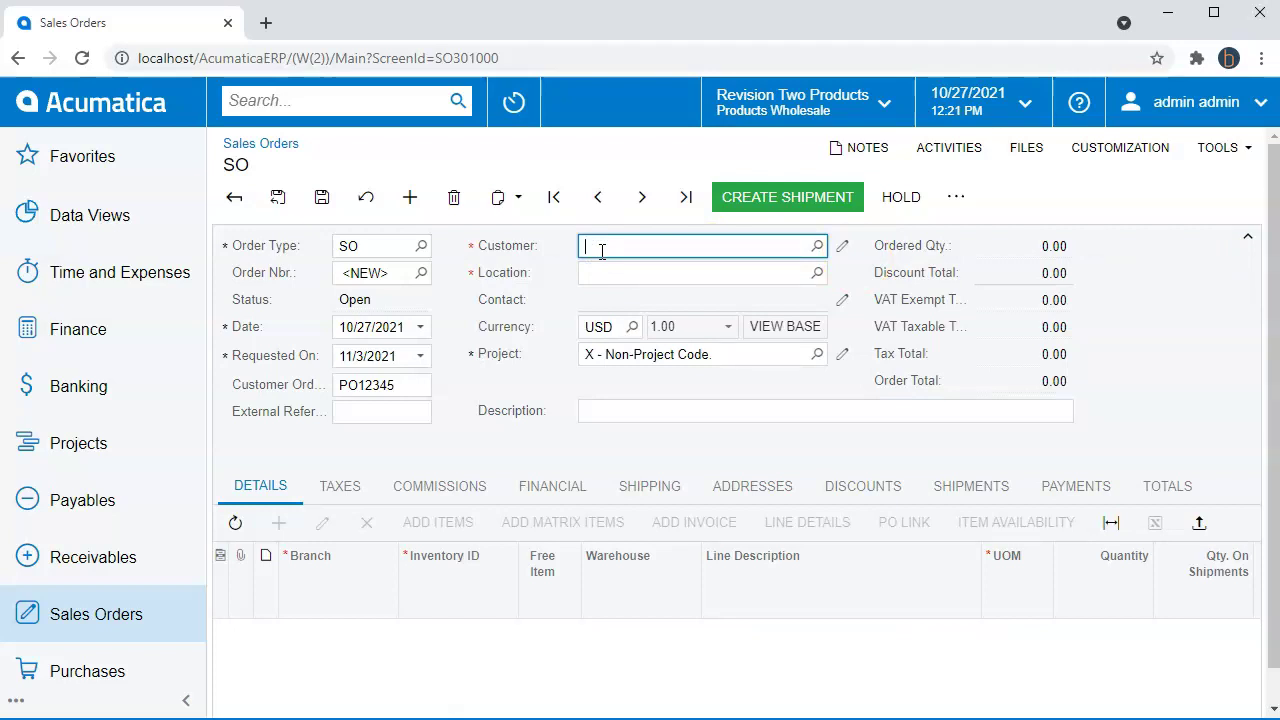
type("bar")
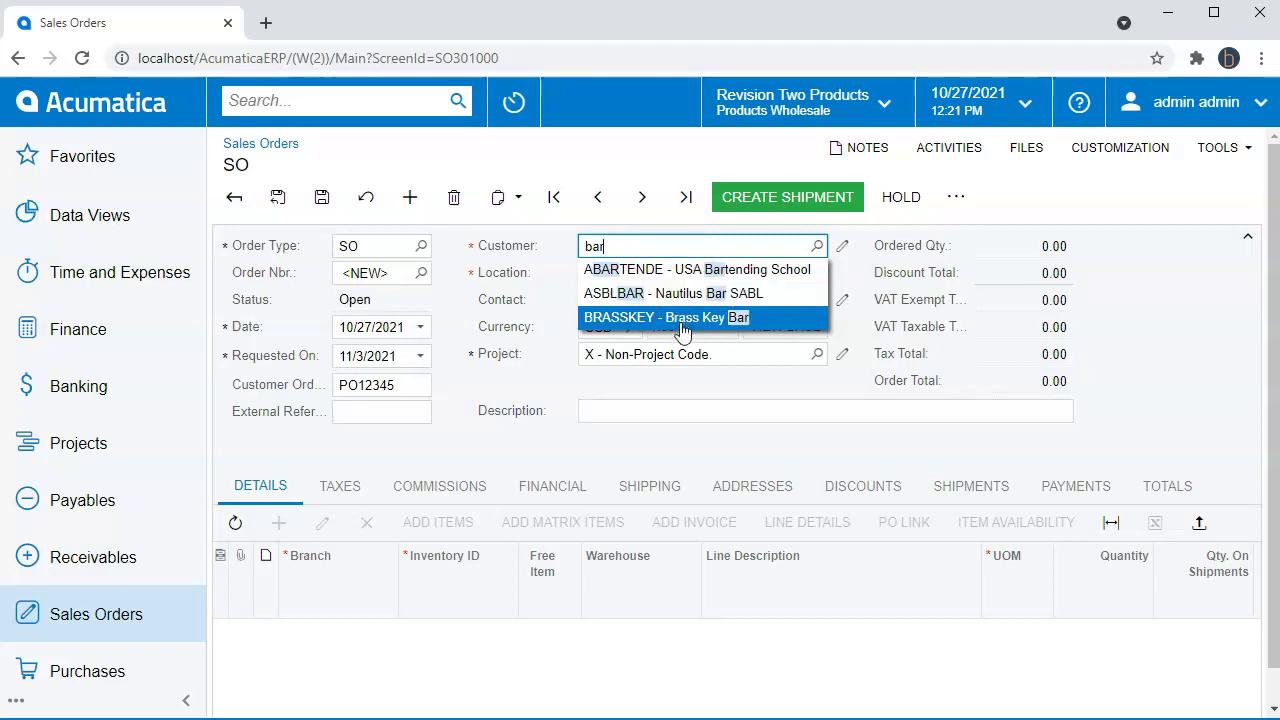
left_click(672, 294)
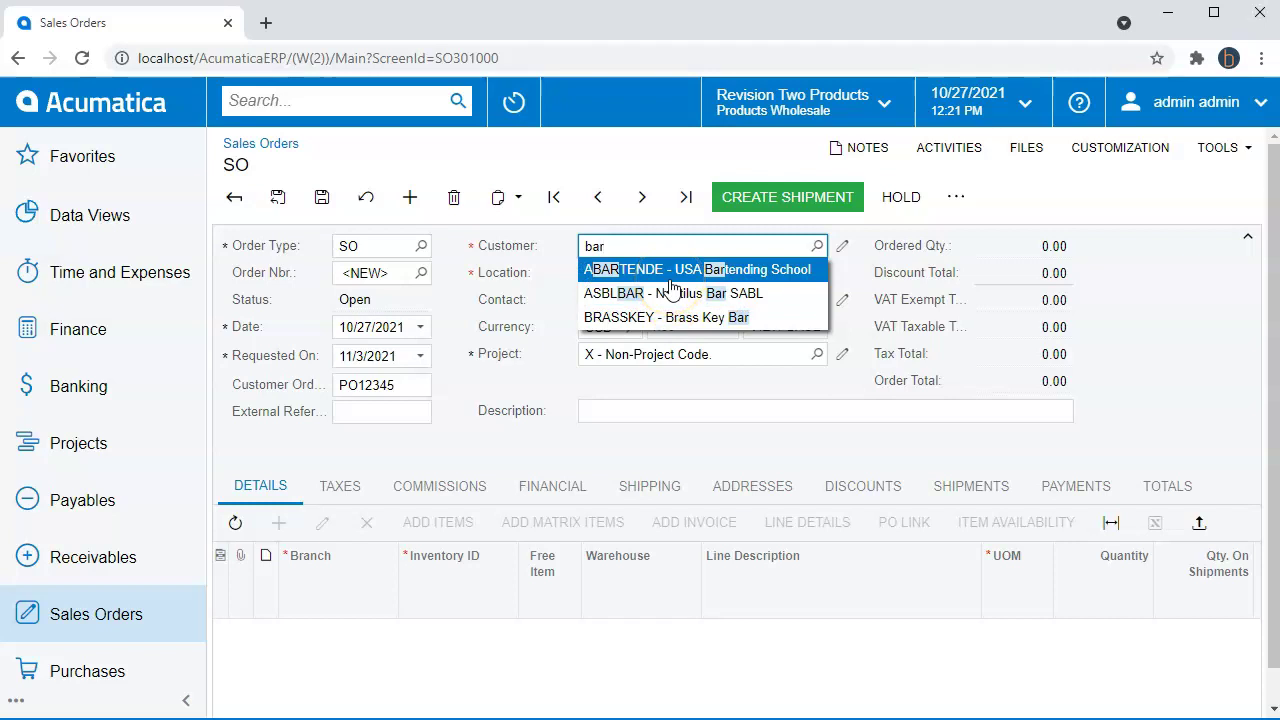
left_click(670, 280)
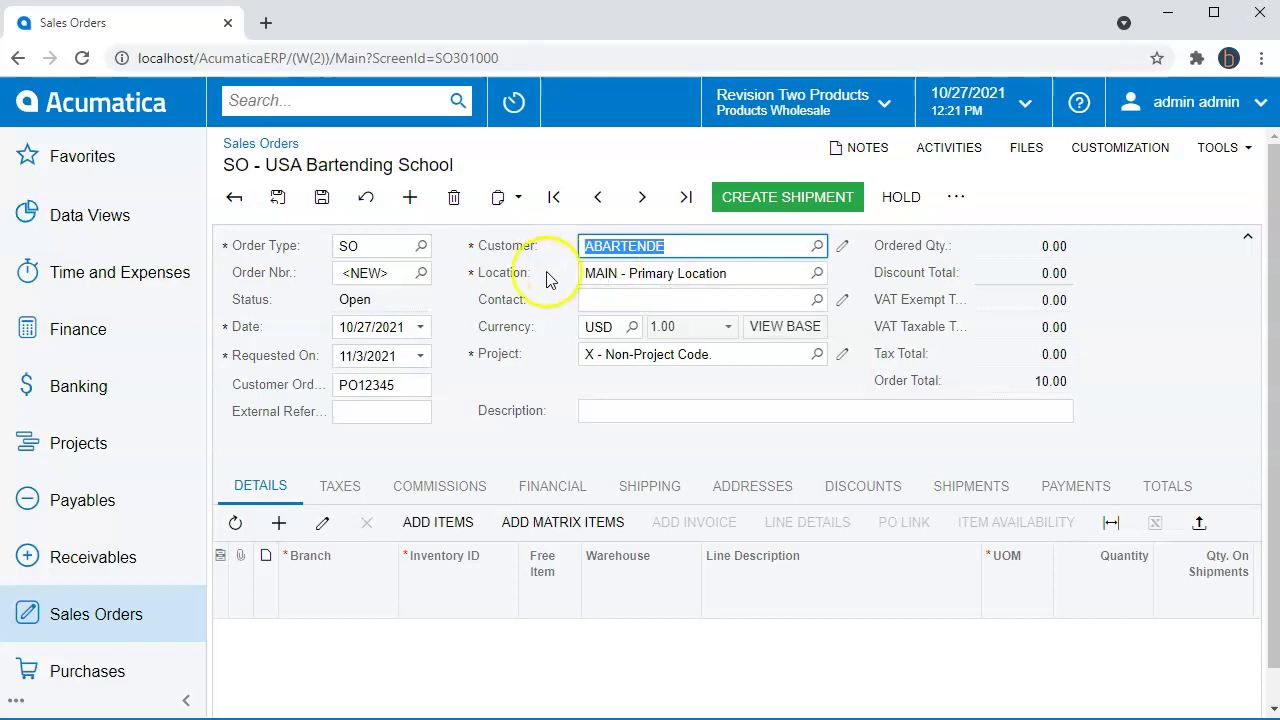
left_click(817, 275)
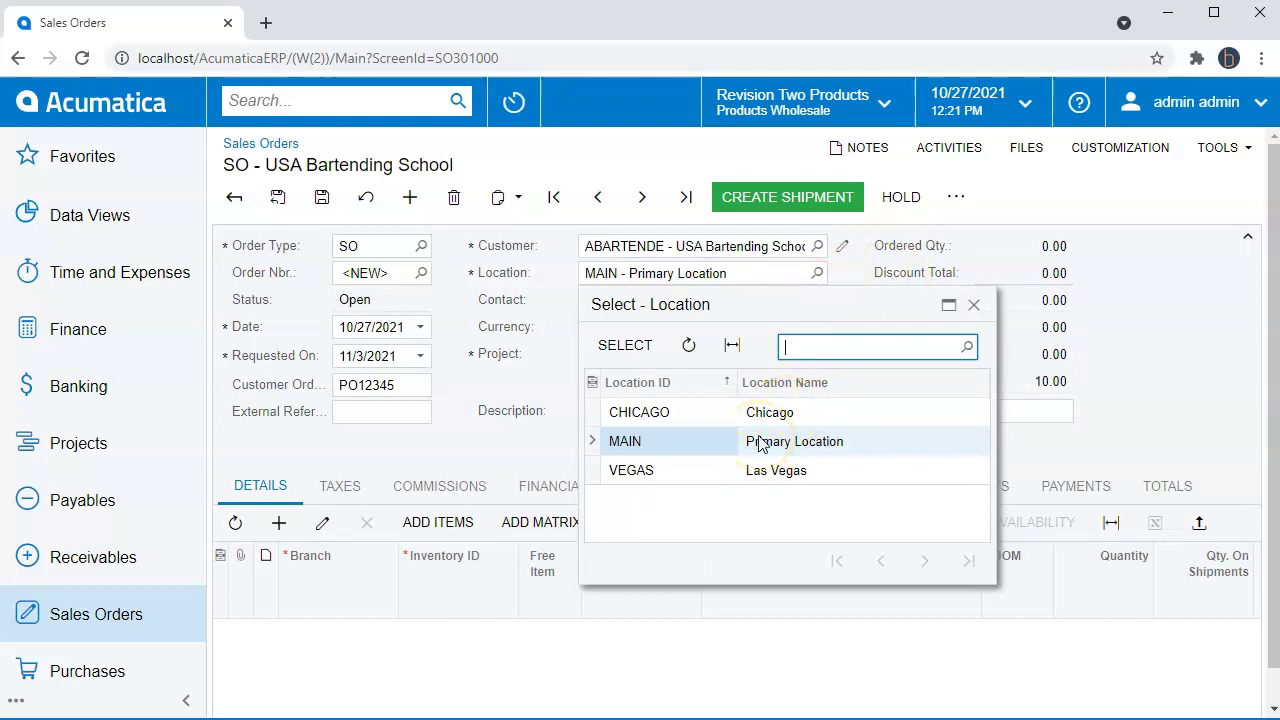
left_click(975, 305)
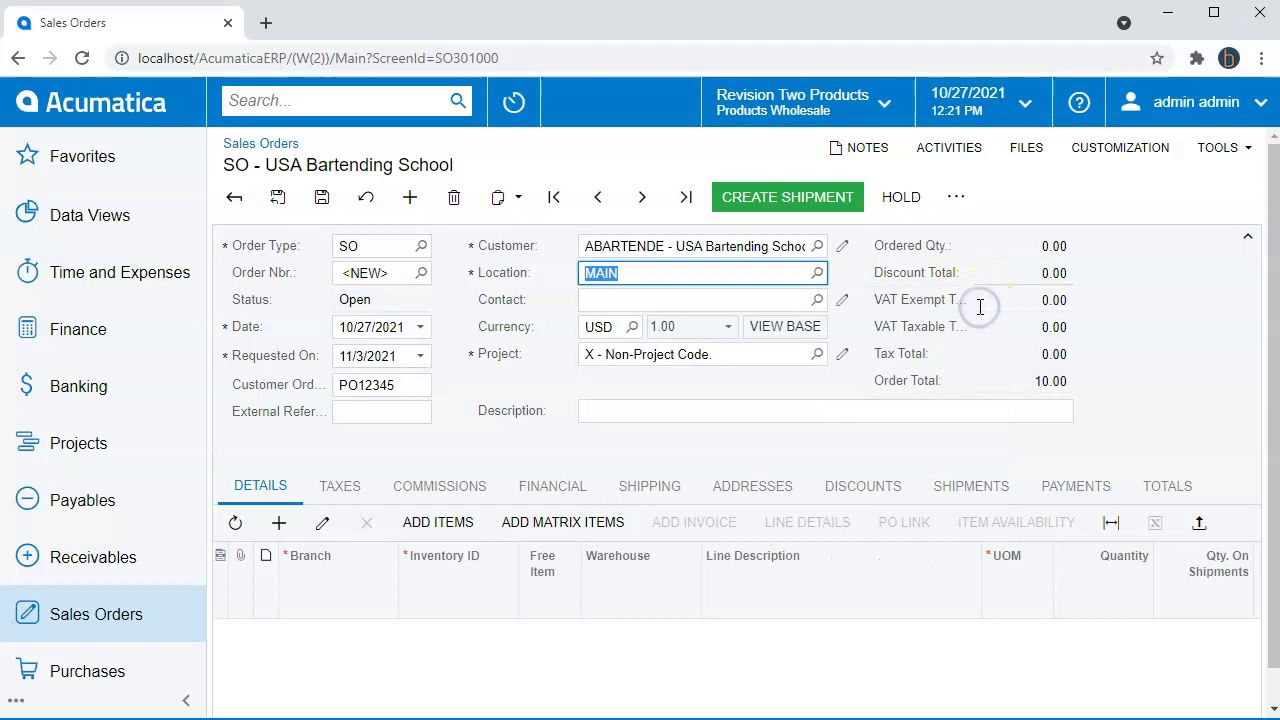
Step: Select the bartender contact as the order's contact
key("Tab")
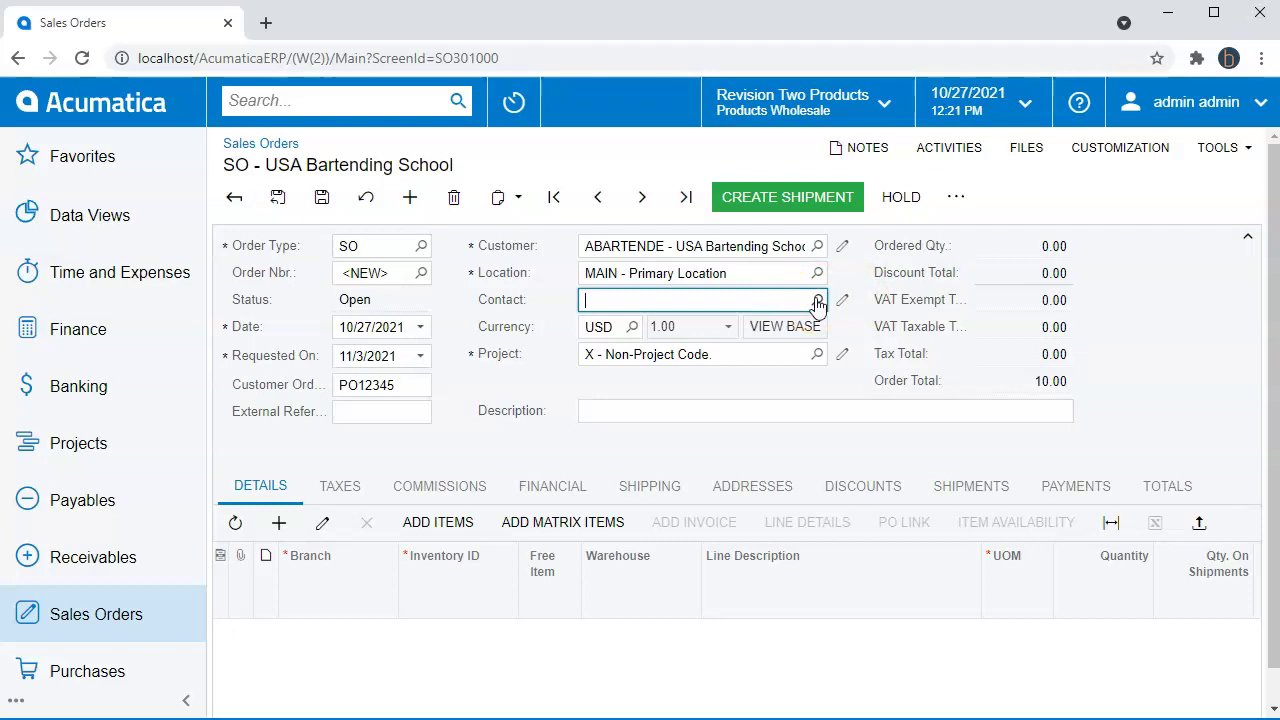
left_click(743, 300)
left_click(818, 303)
left_click(818, 303)
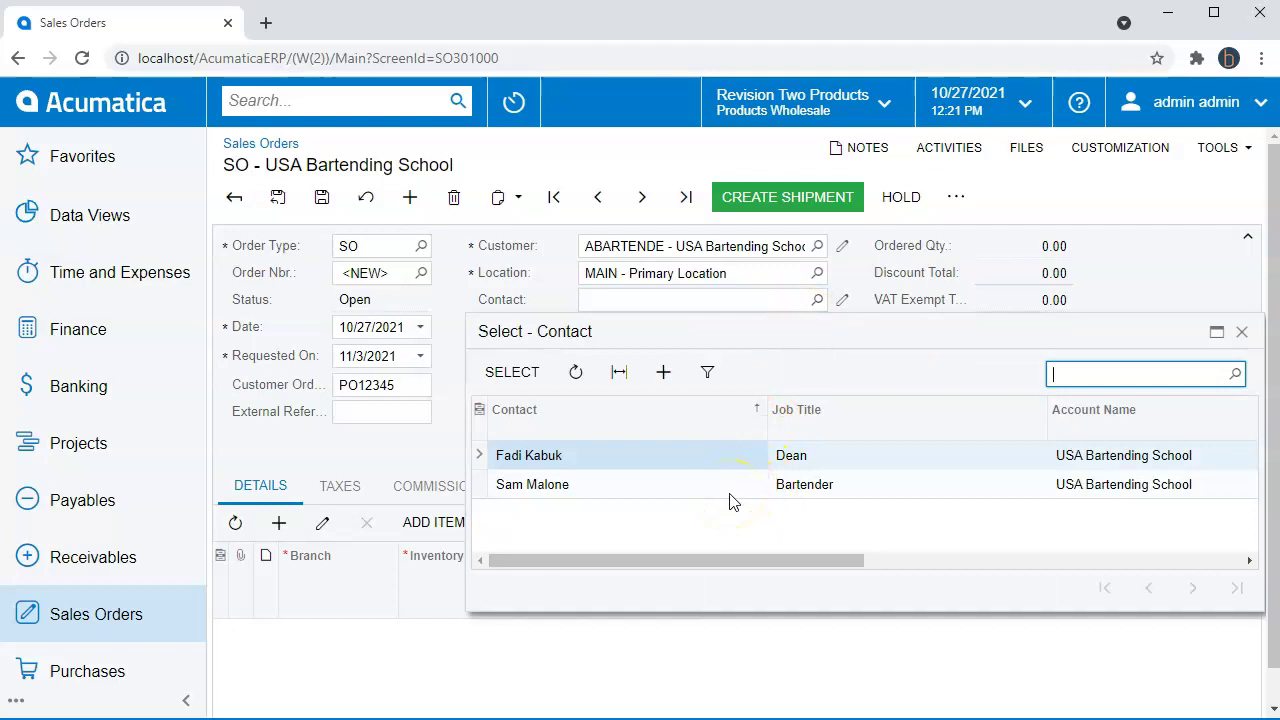
left_click(662, 373)
left_click(1007, 438)
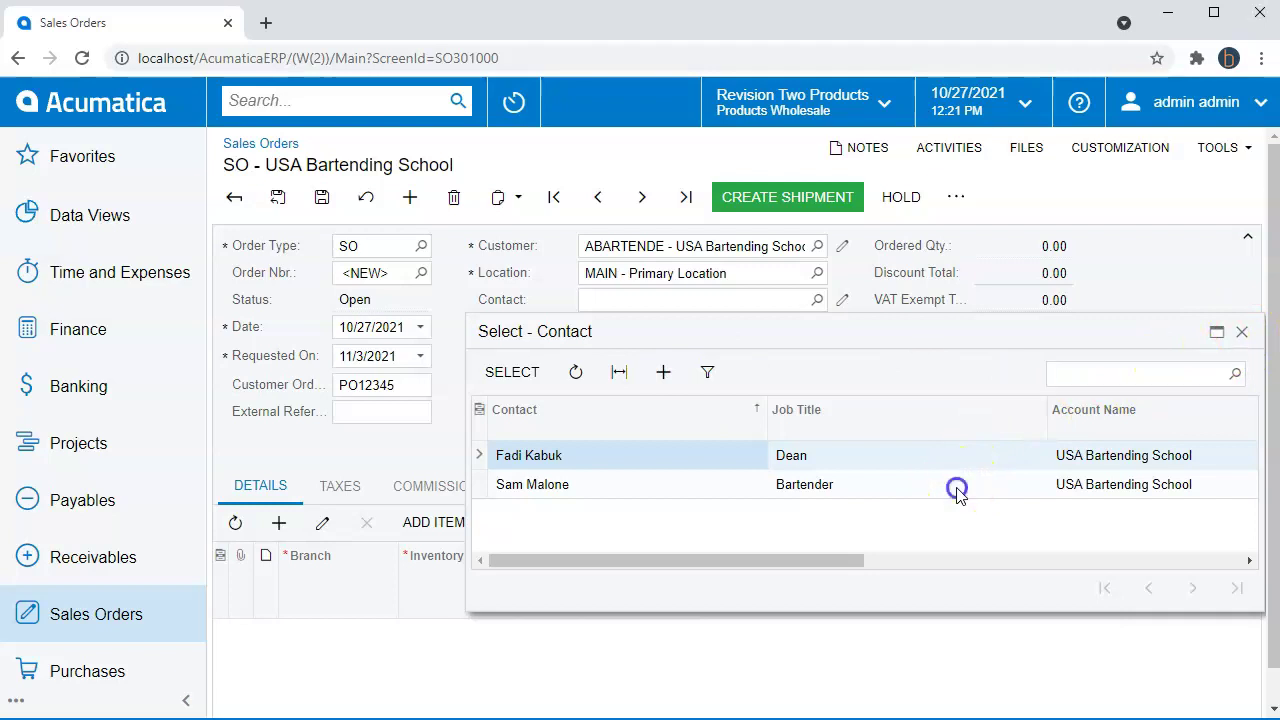
left_click(957, 490)
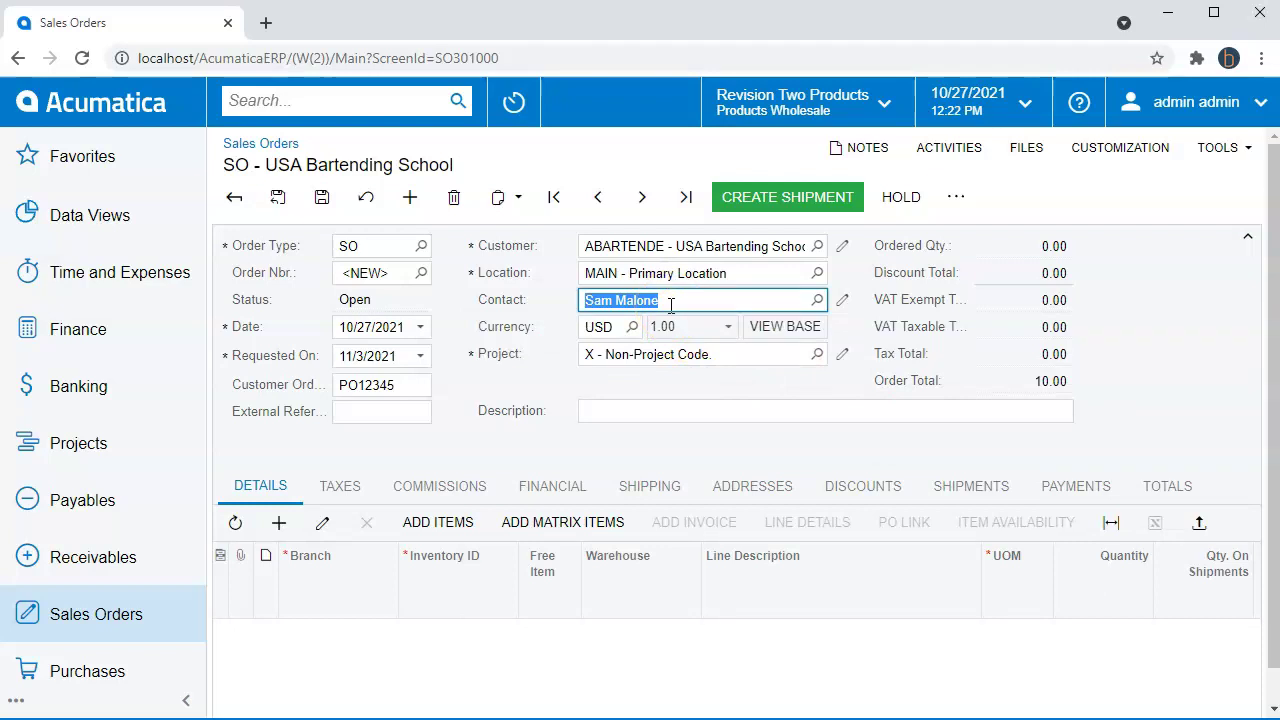
left_click(612, 320)
left_click(752, 340)
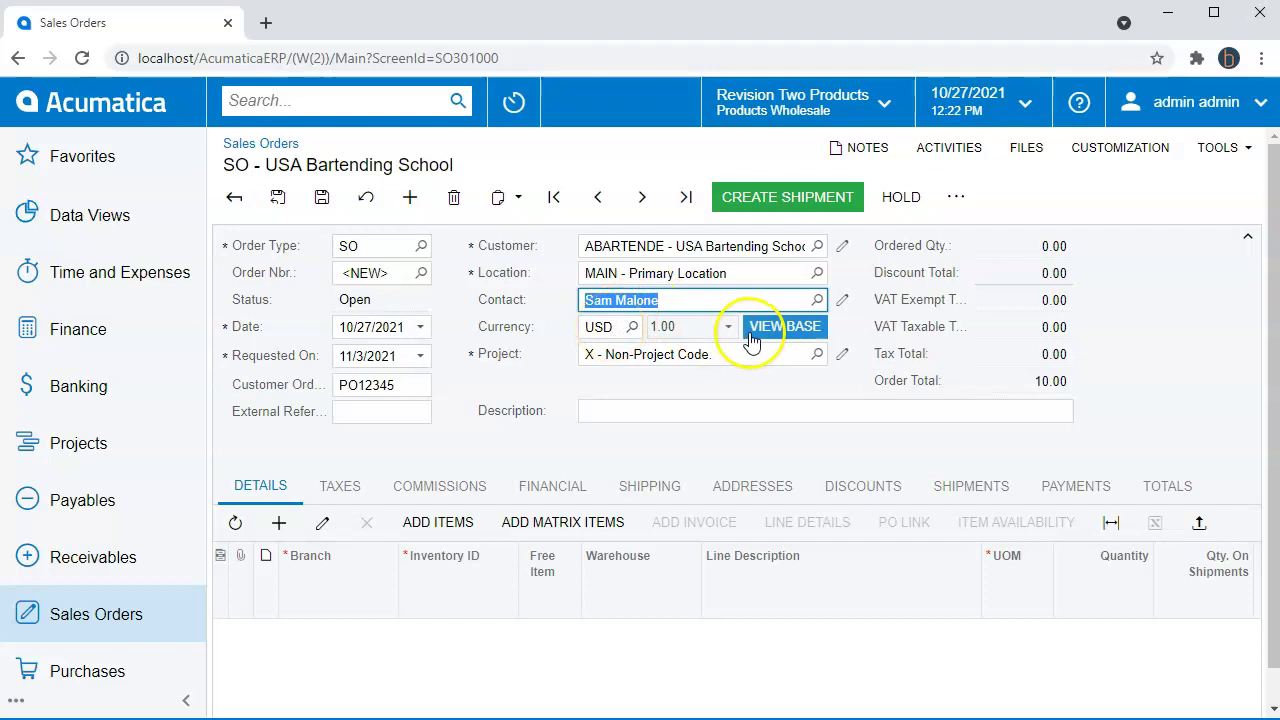
Step: Set the order's project to X - Non-Project Code
left_click(735, 350)
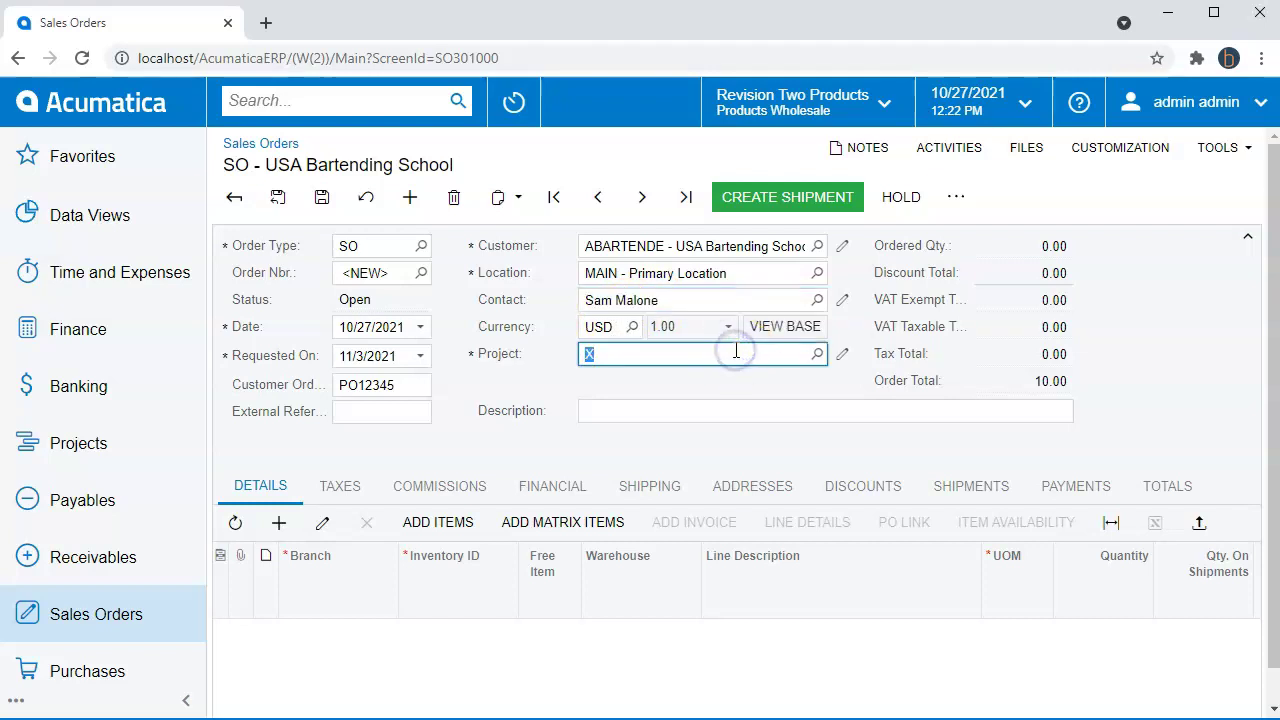
left_click(817, 357)
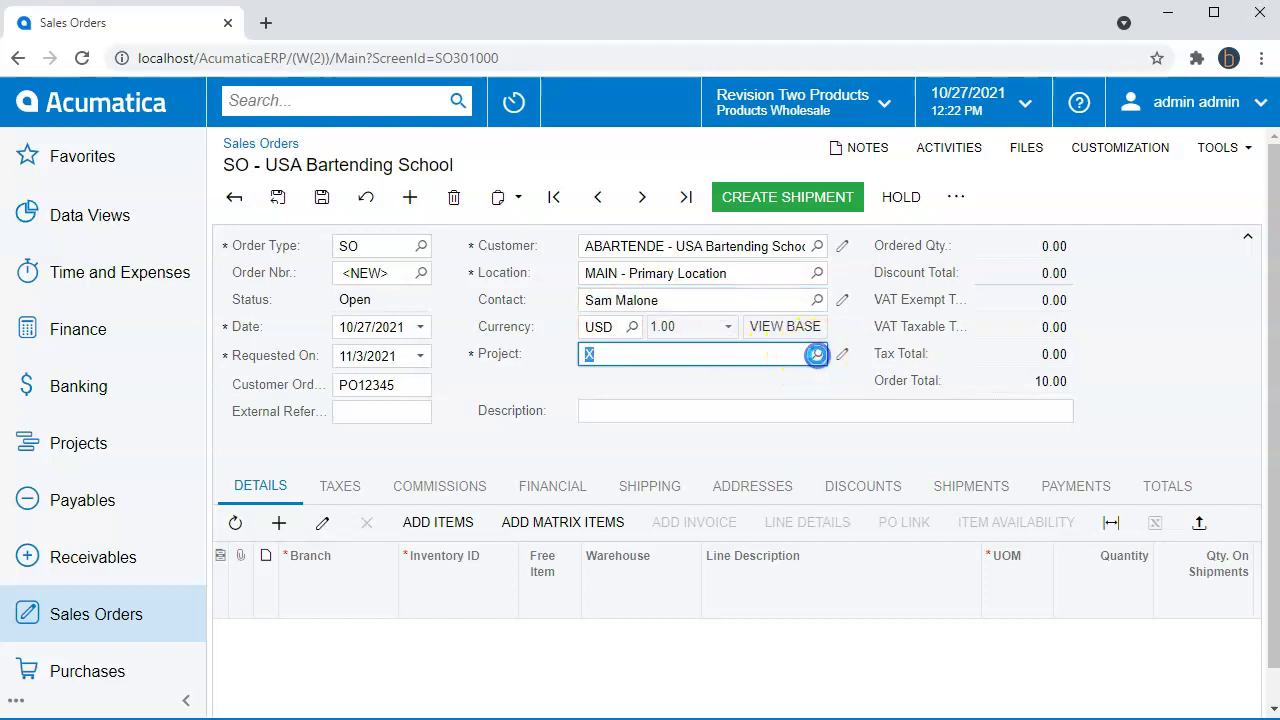
left_click(763, 411)
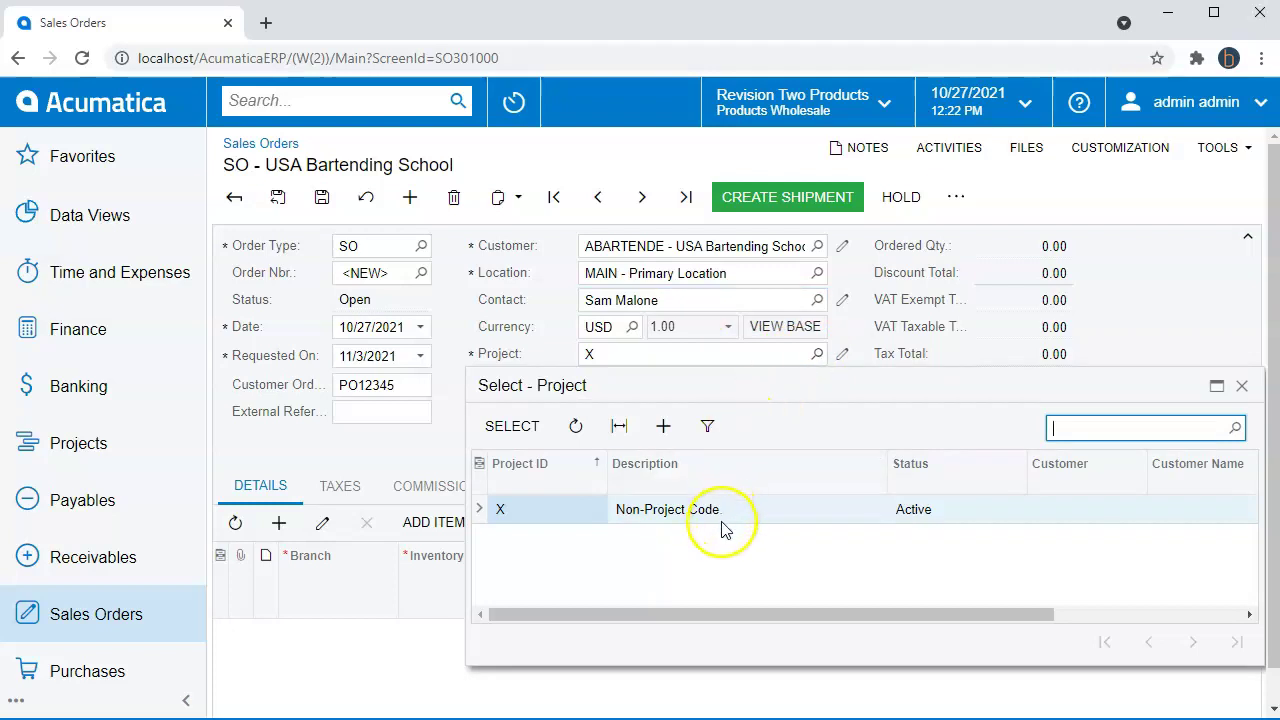
left_click(1240, 386)
Step: Enter the description Break Room and add a first detail line with branch PRODWHOLE
key("Tab")
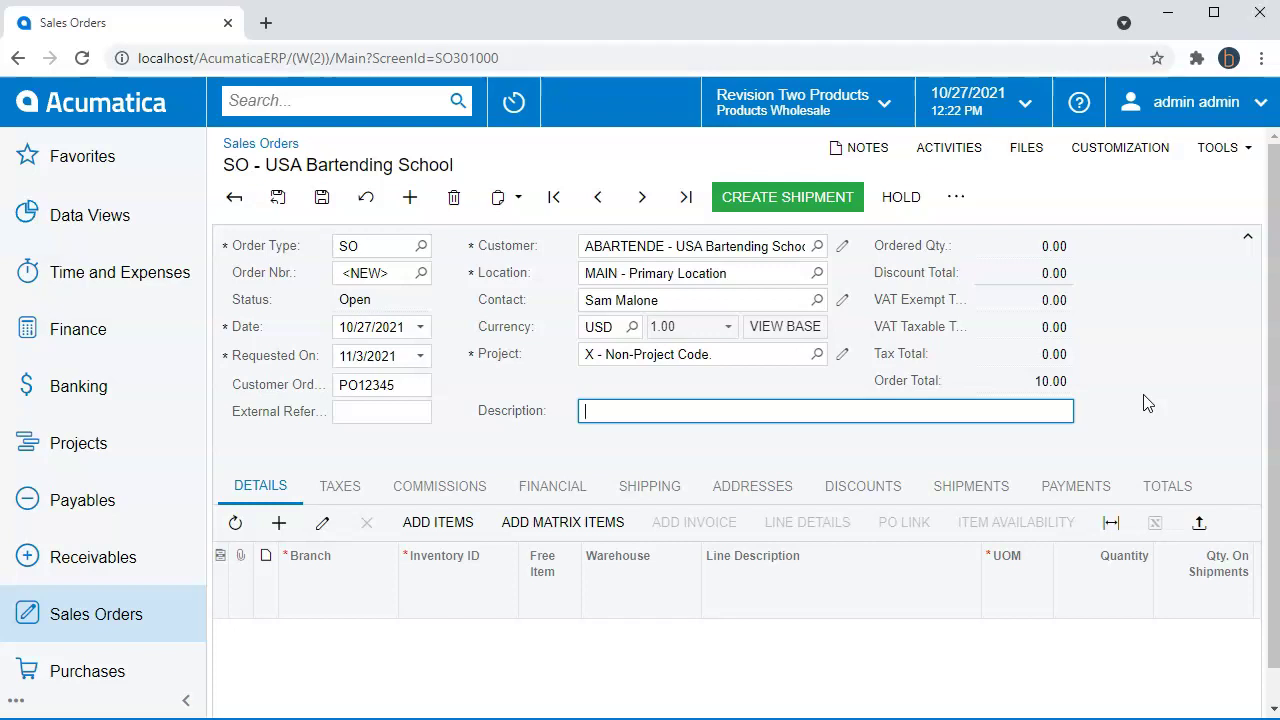
type("Break Room")
key("Tab")
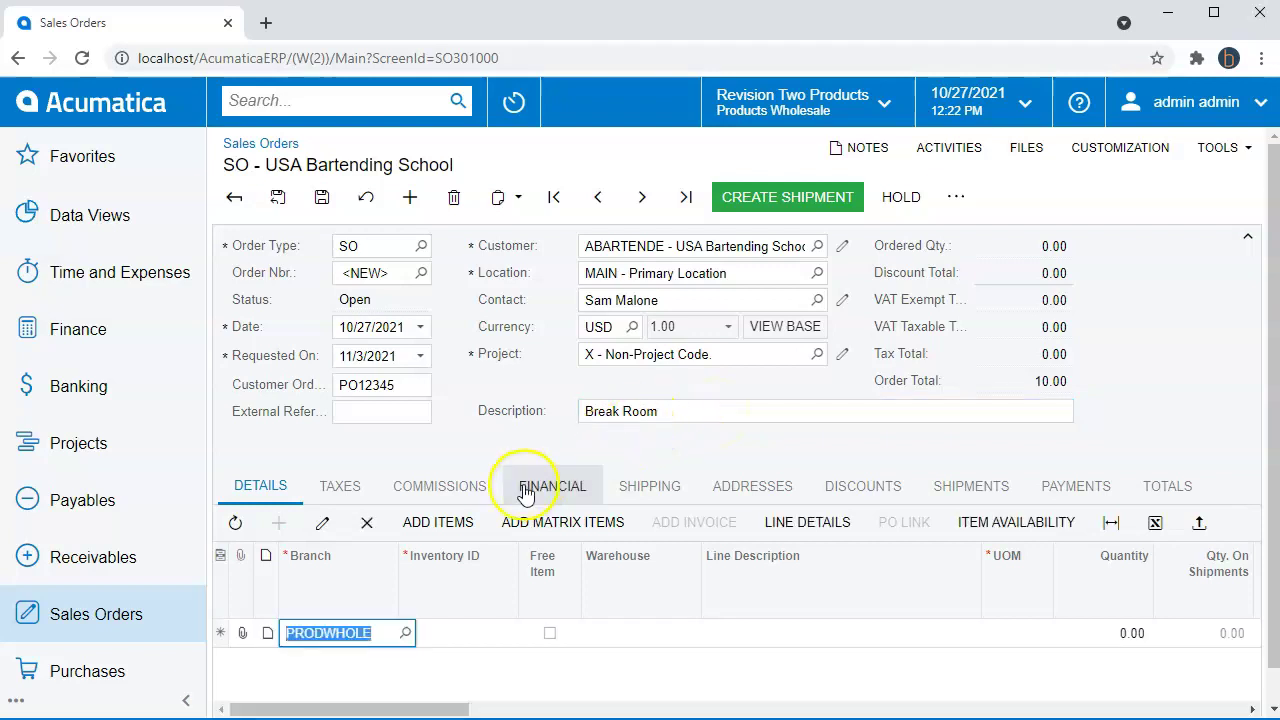
scroll(450, 555, "down", 1)
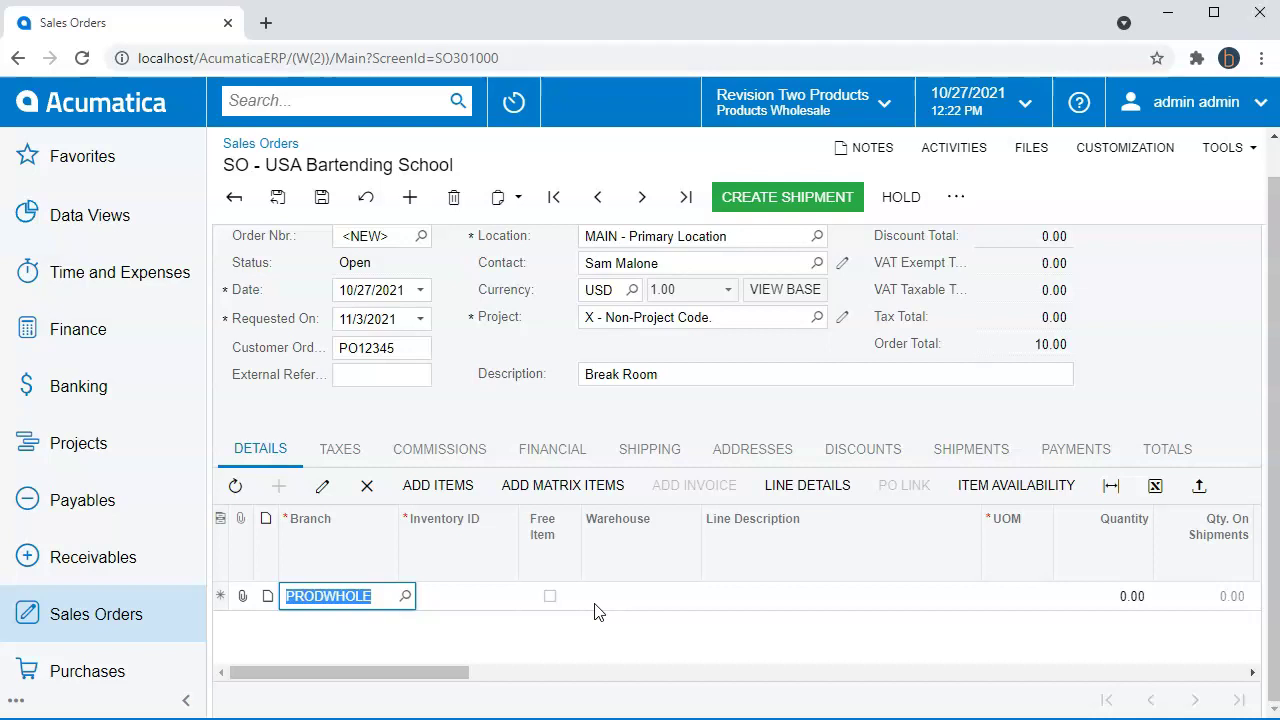
Step: Keep branch PRODWHOLE and pick item AMKEURIG45 - Keurig Model 450 after typing 'ke'
left_click(389, 596)
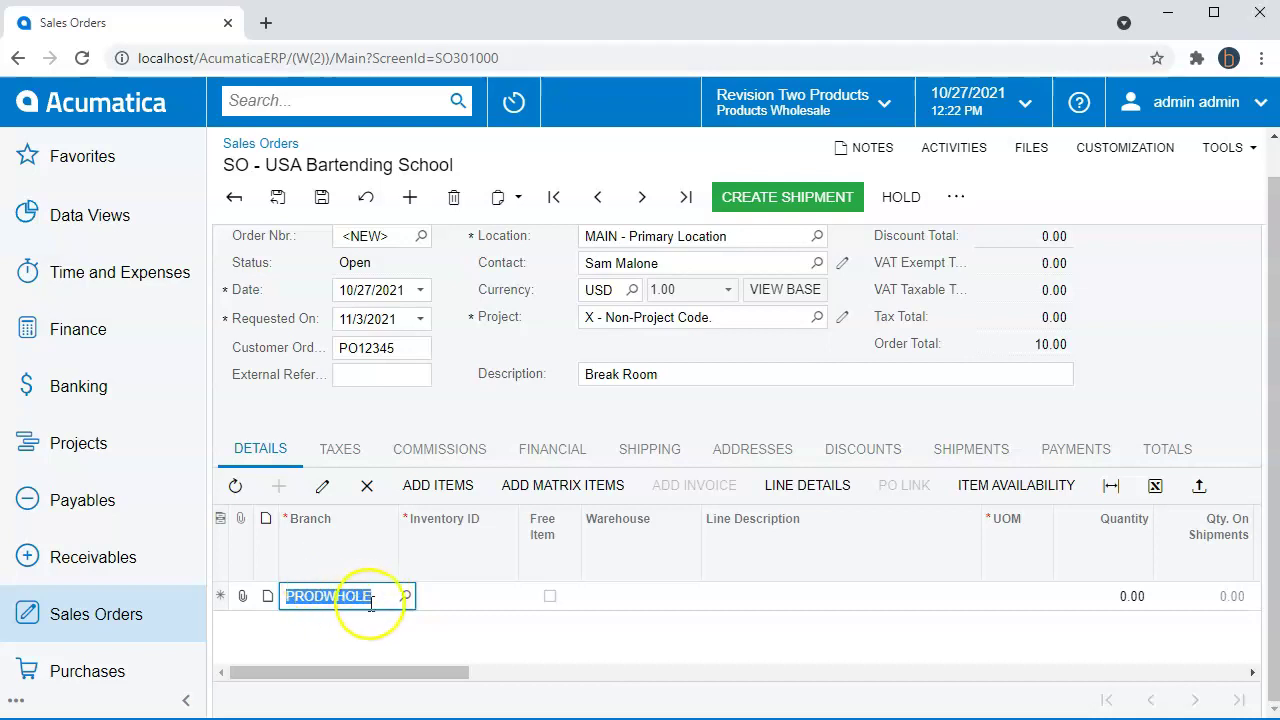
left_click(370, 598)
key("Tab")
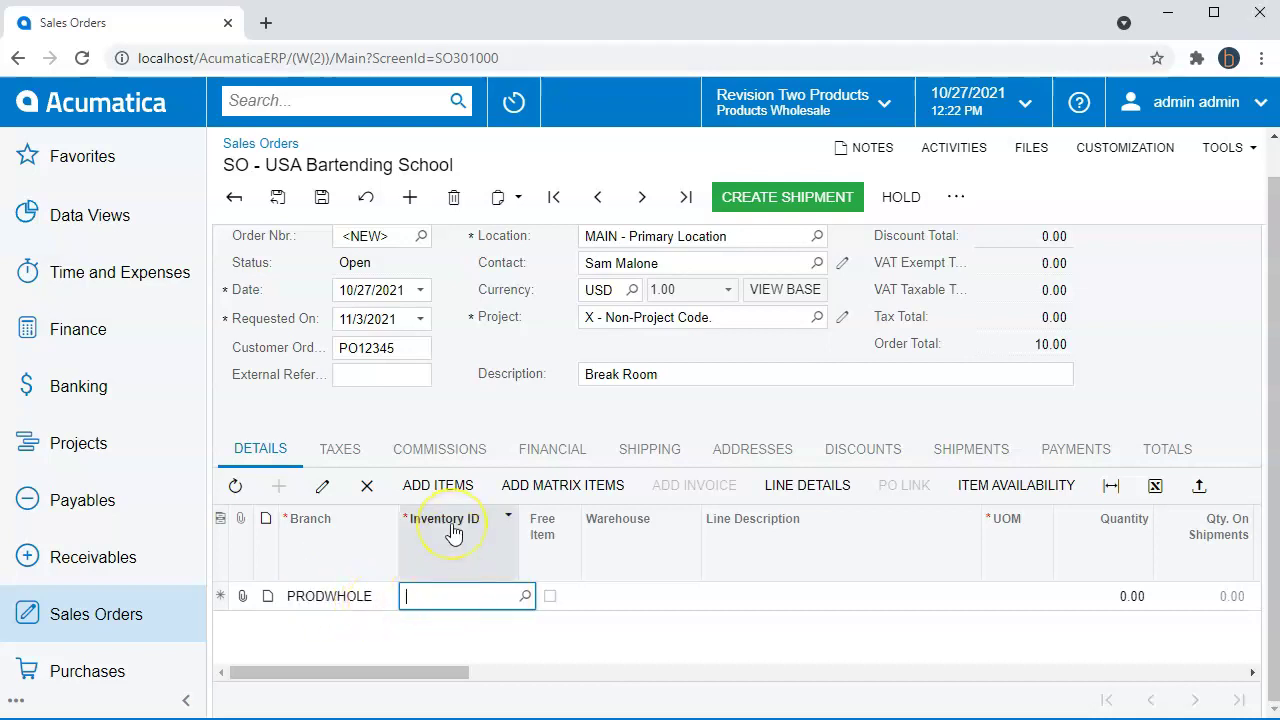
left_click(460, 597)
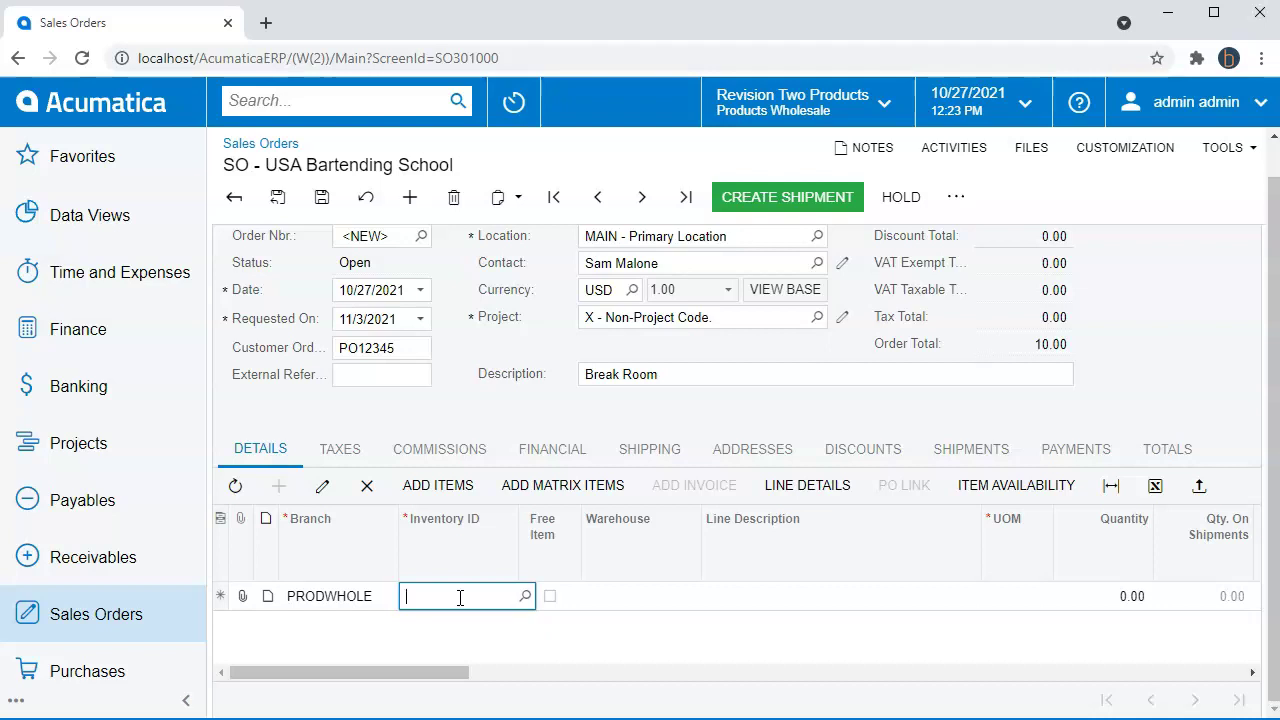
type("ke")
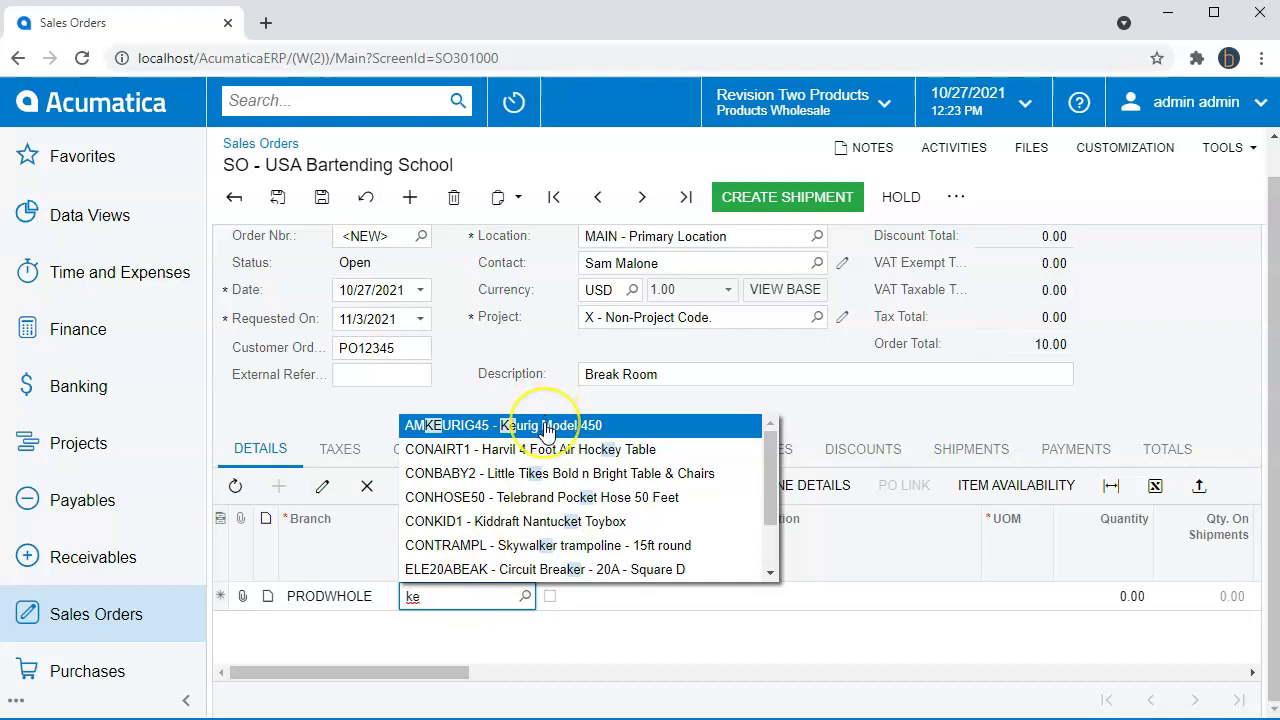
left_click(629, 432)
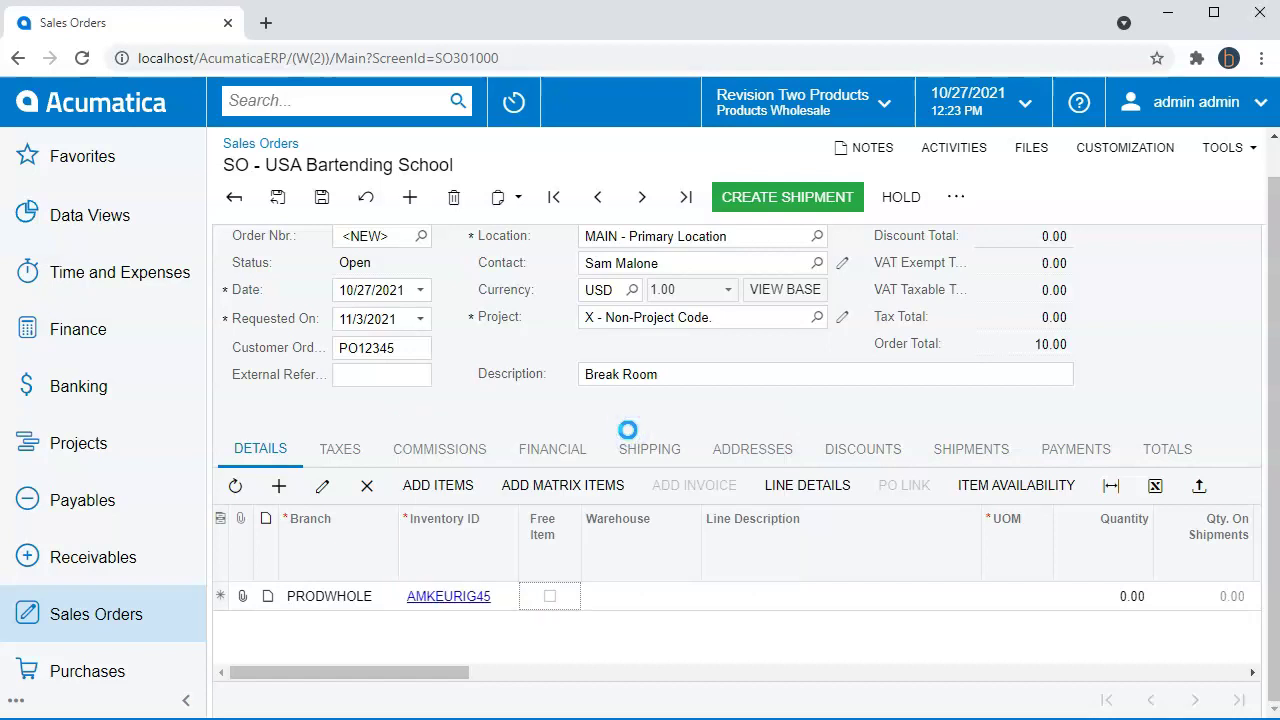
Step: Enter quantity 1 on the Keurig line, keeping warehouse WHOLESALE and unit price 199.00
left_click(663, 600)
left_click(812, 619)
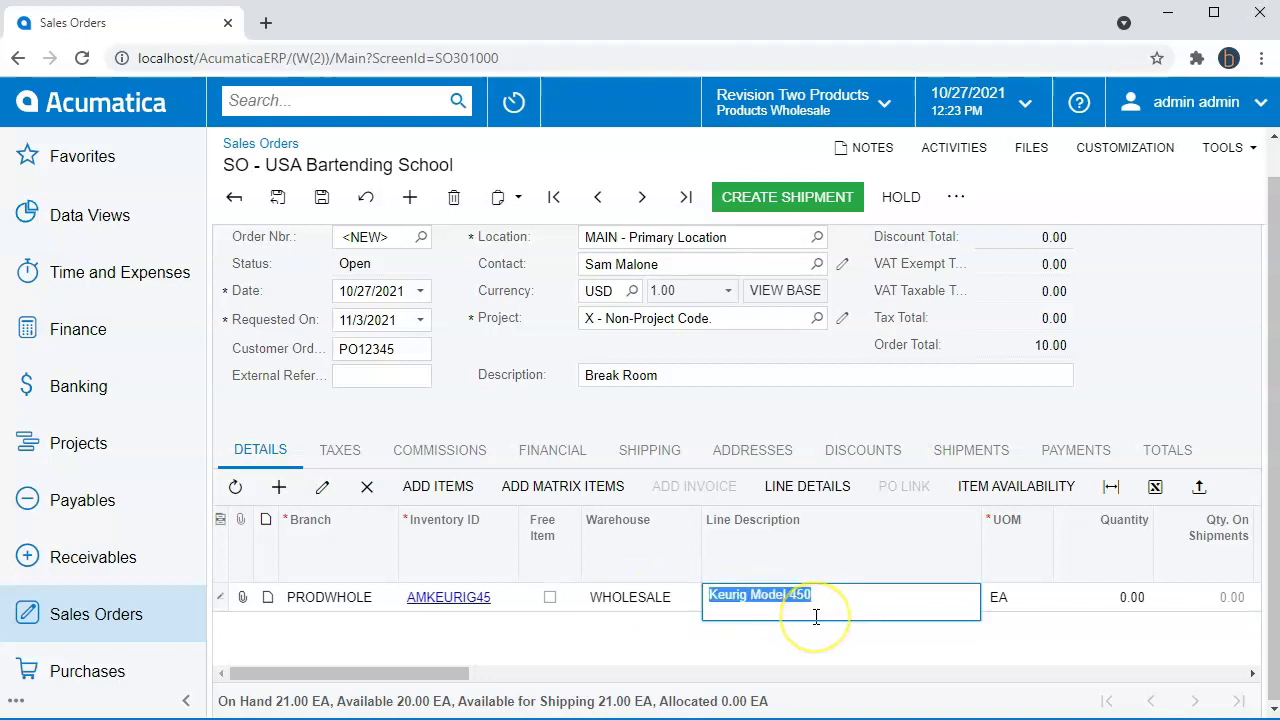
key("Tab")
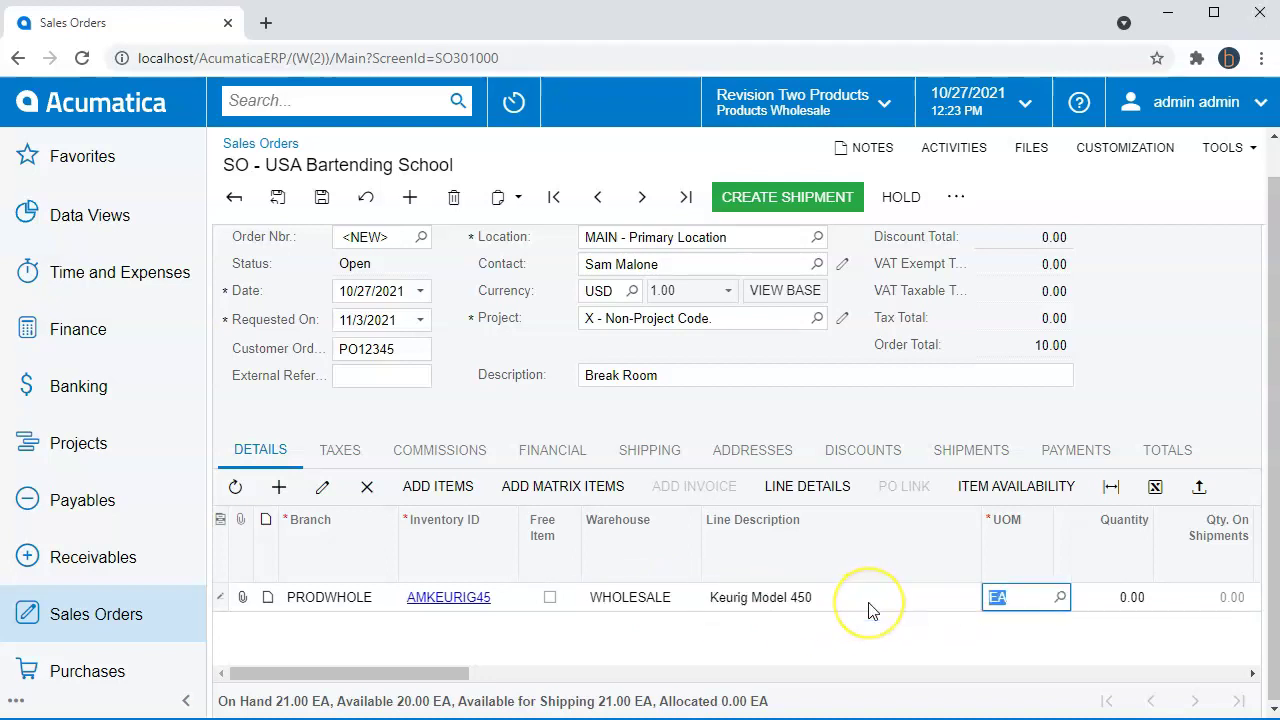
key("Tab")
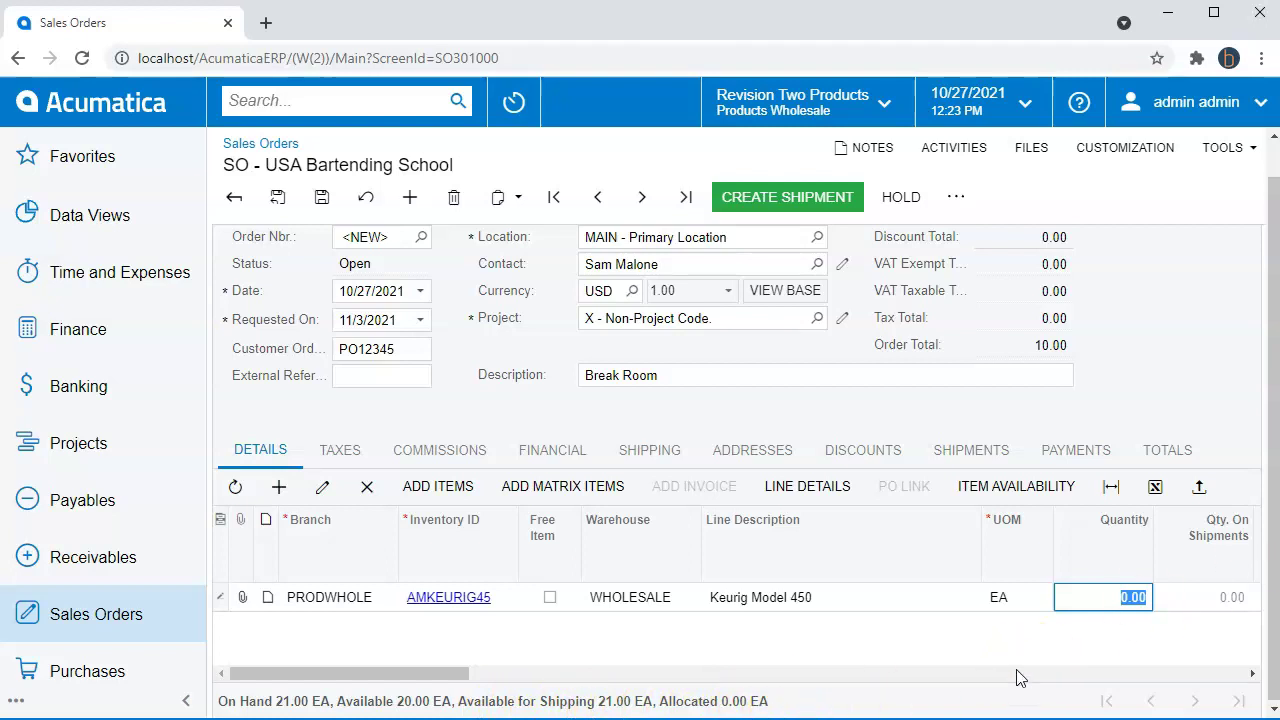
type("1")
key("Tab")
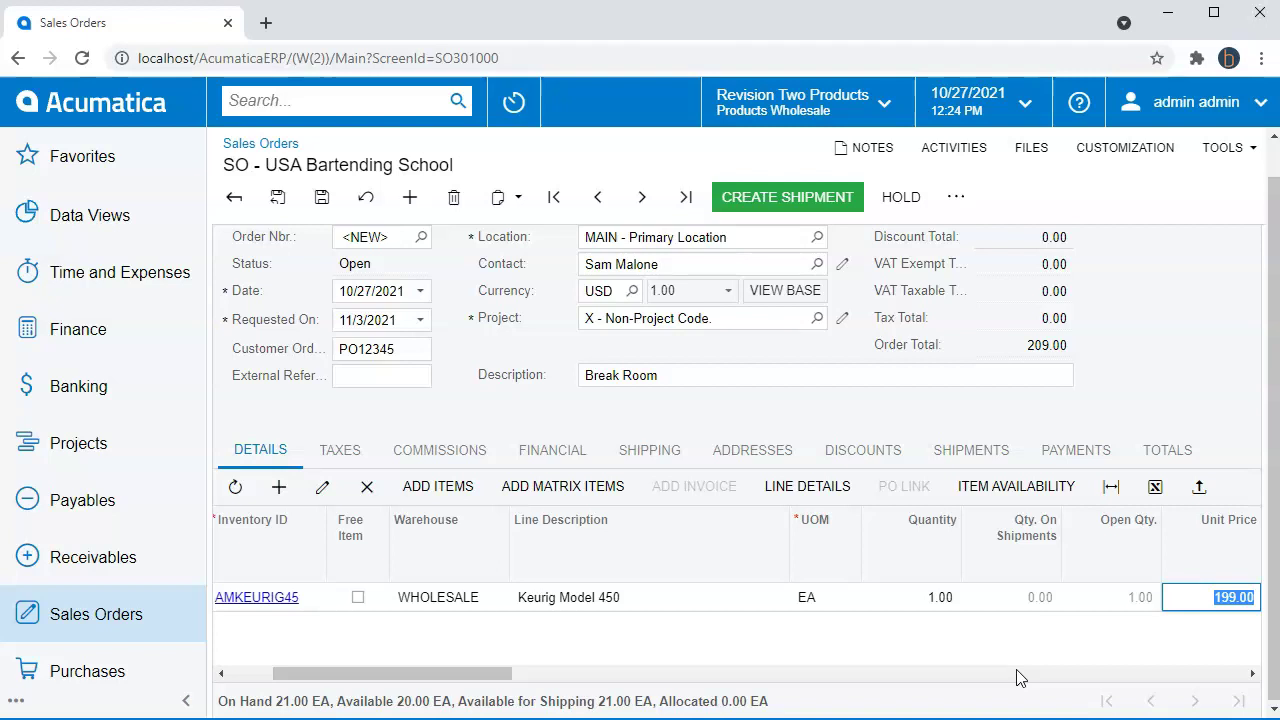
key("Tab")
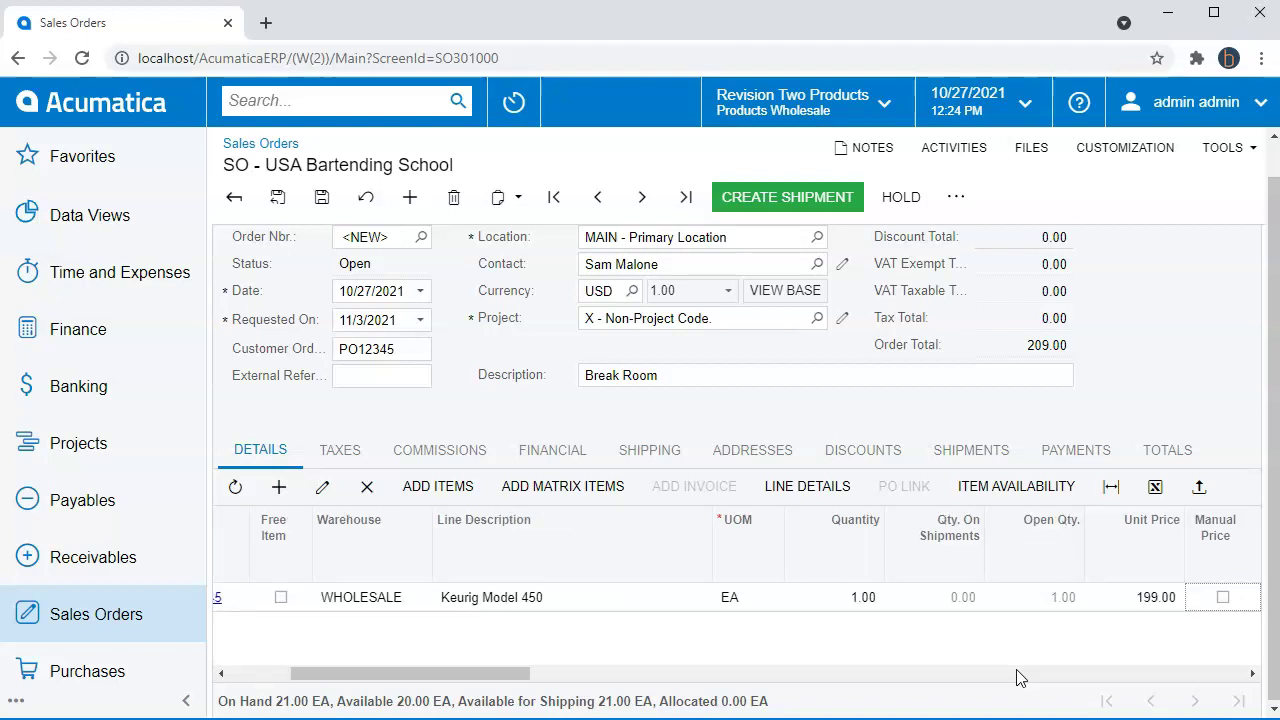
key("Tab")
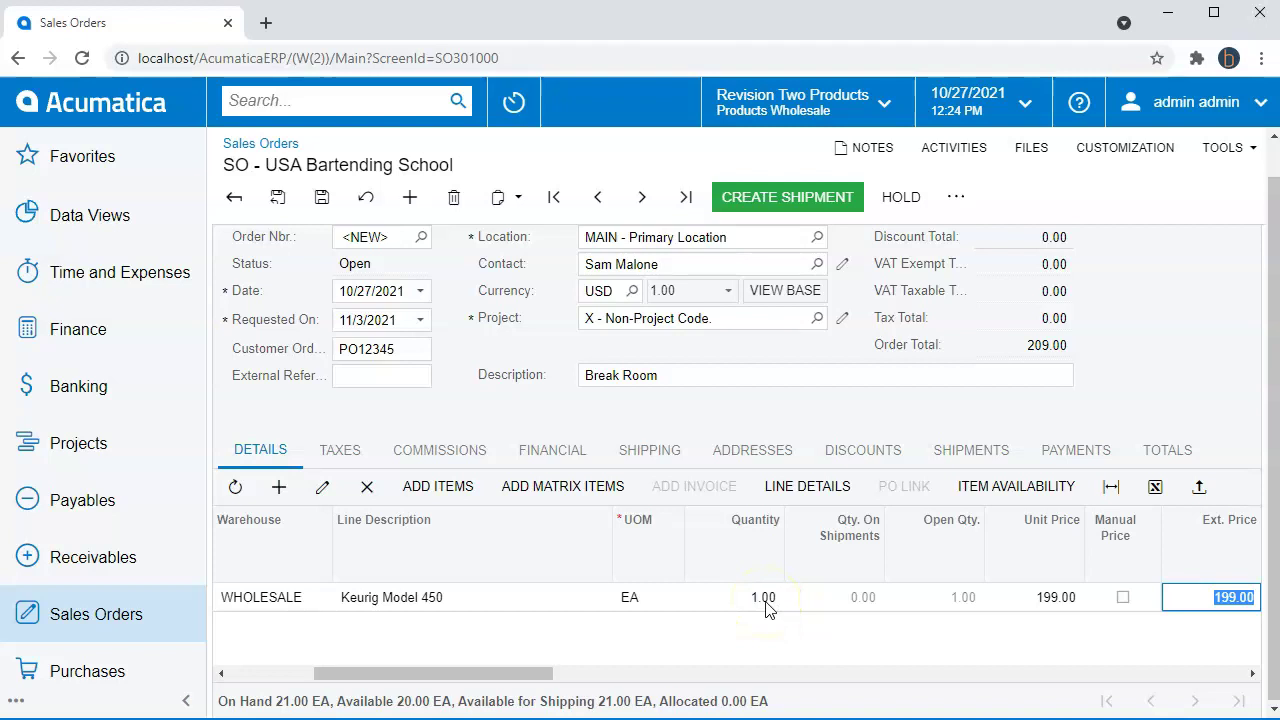
key("Tab")
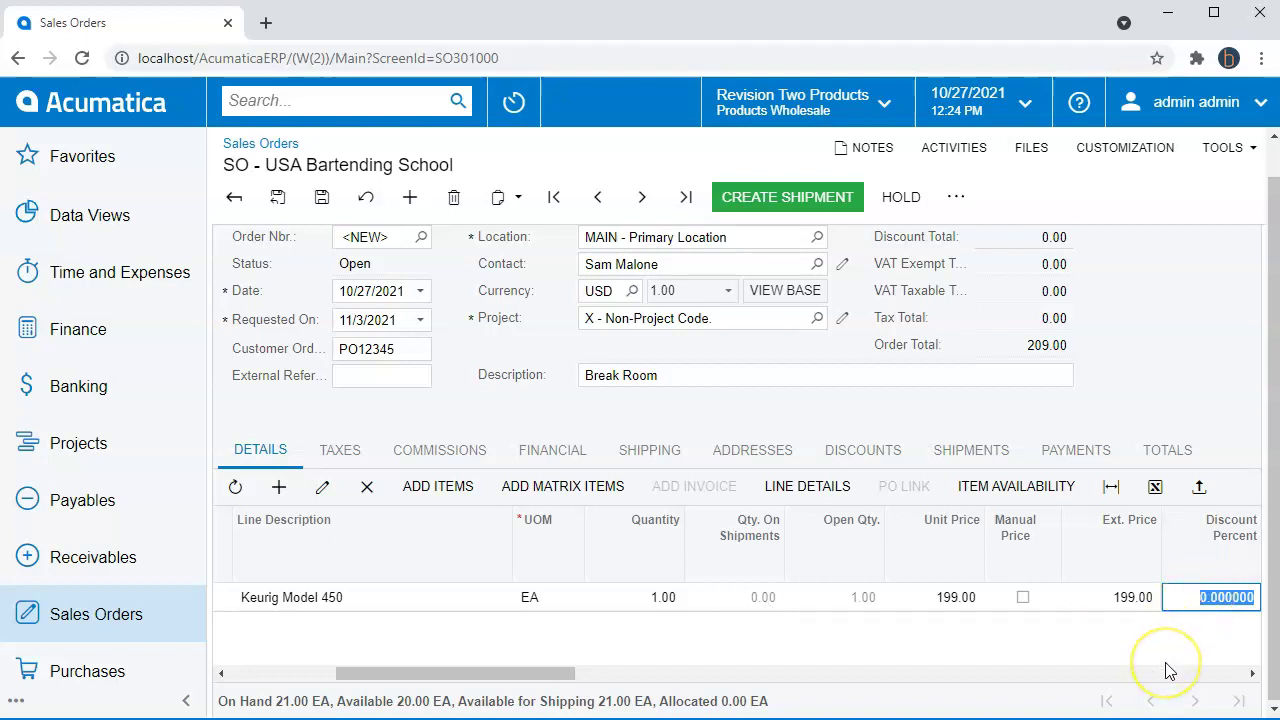
key("Tab")
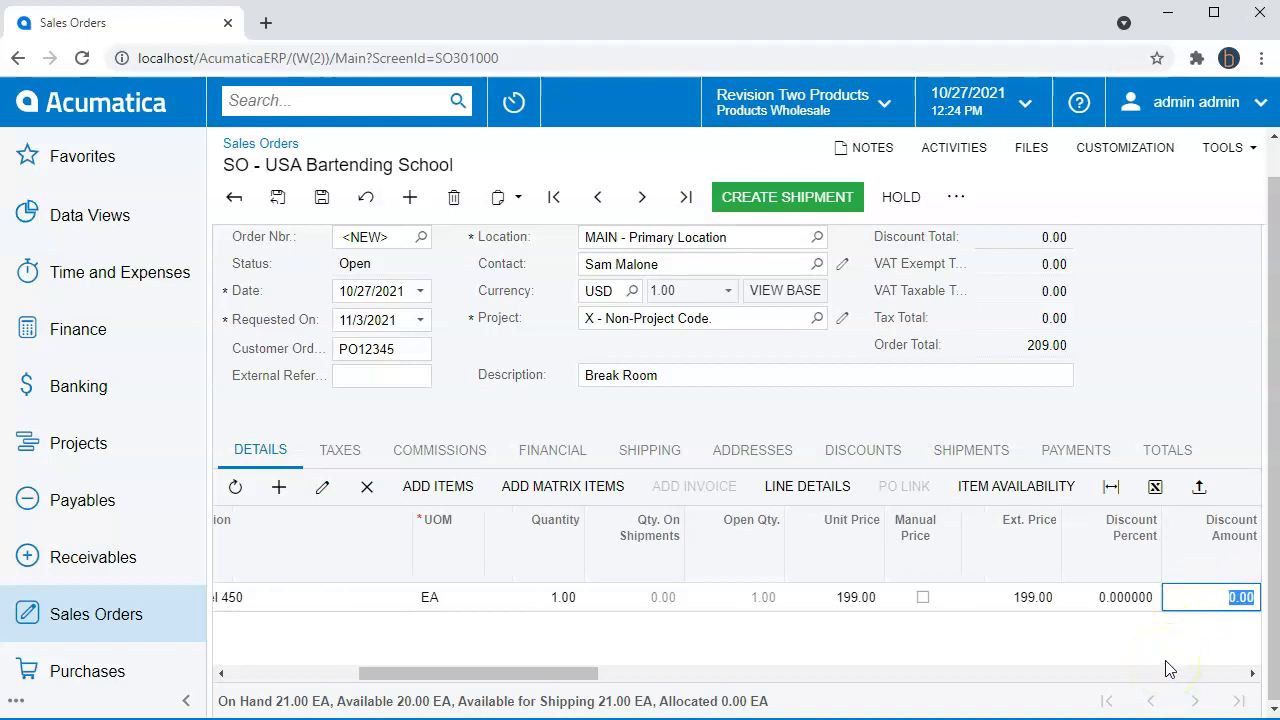
left_click(1165, 650)
key("Tab")
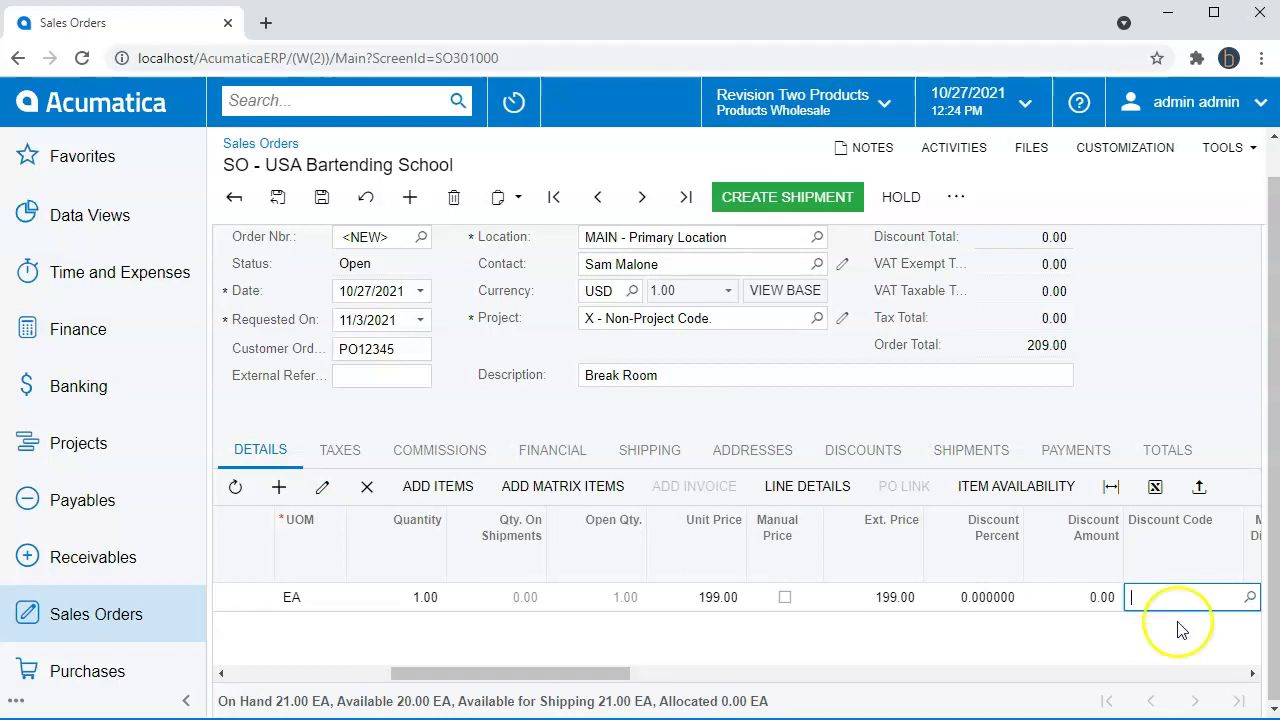
left_click(1250, 597)
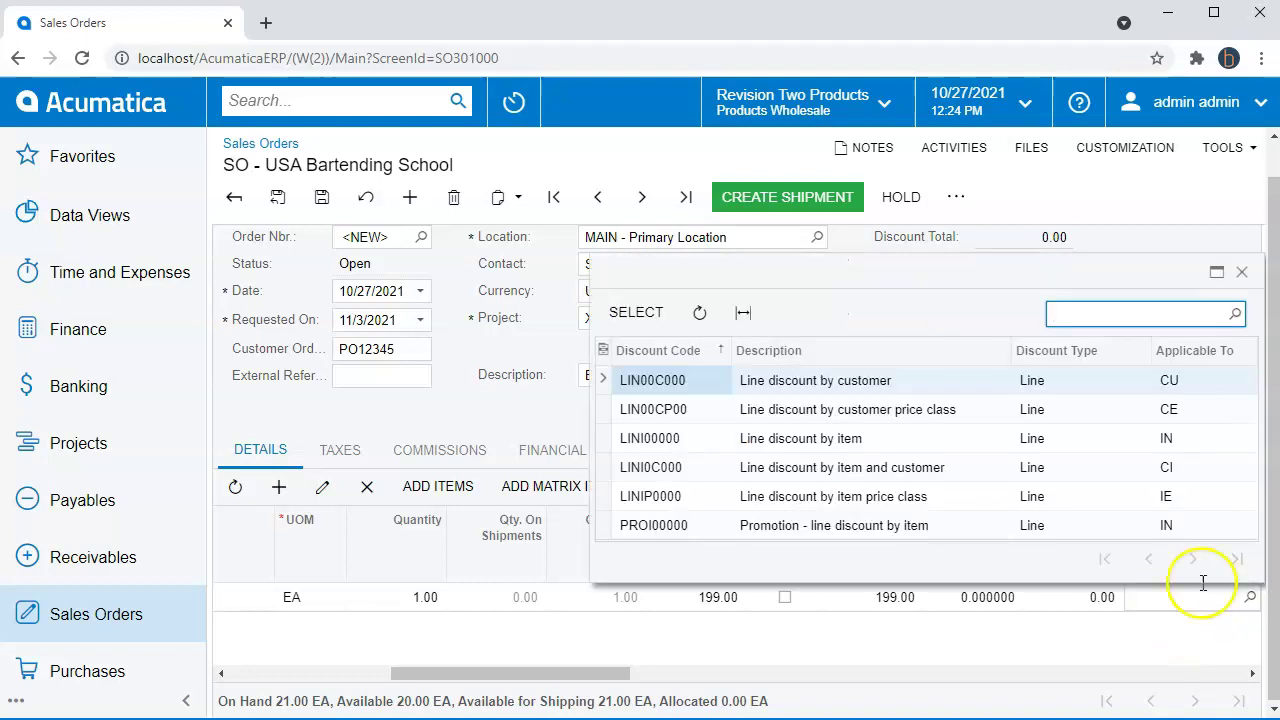
left_click(1242, 273)
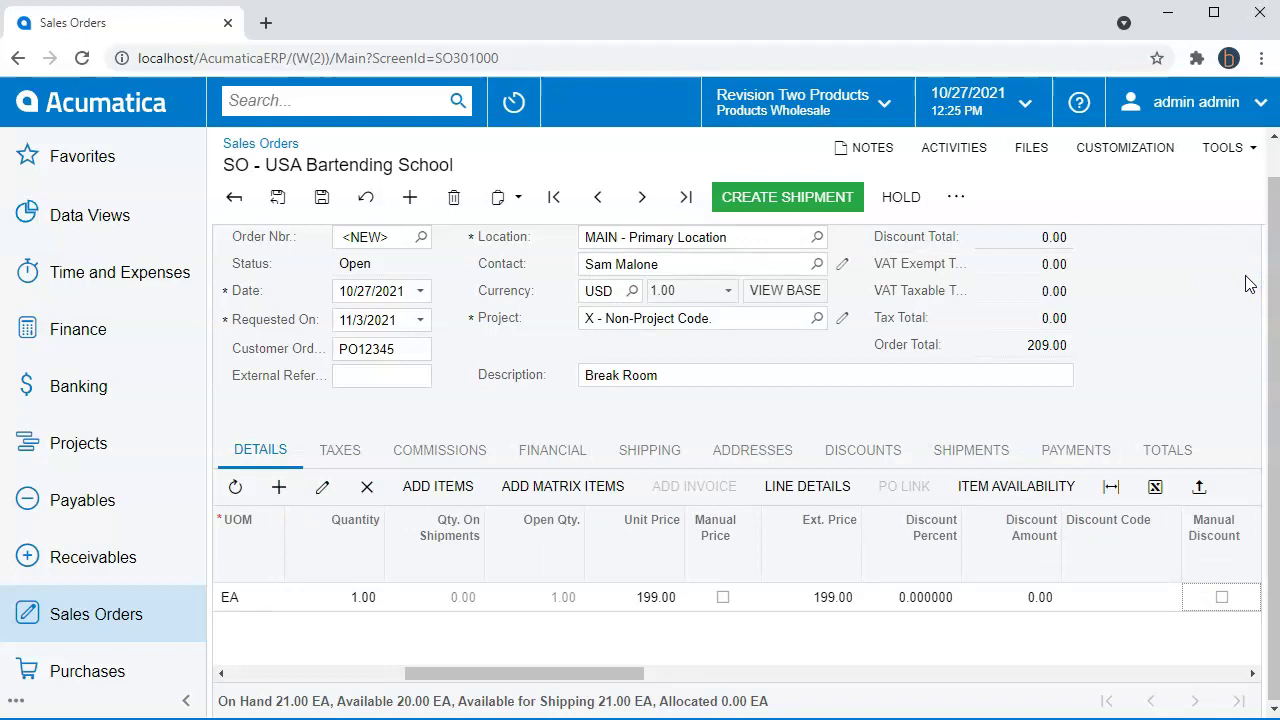
Step: Confirm the line's requested-on date as 11/3/2021, matching the order date
key("Tab")
left_click(1203, 598)
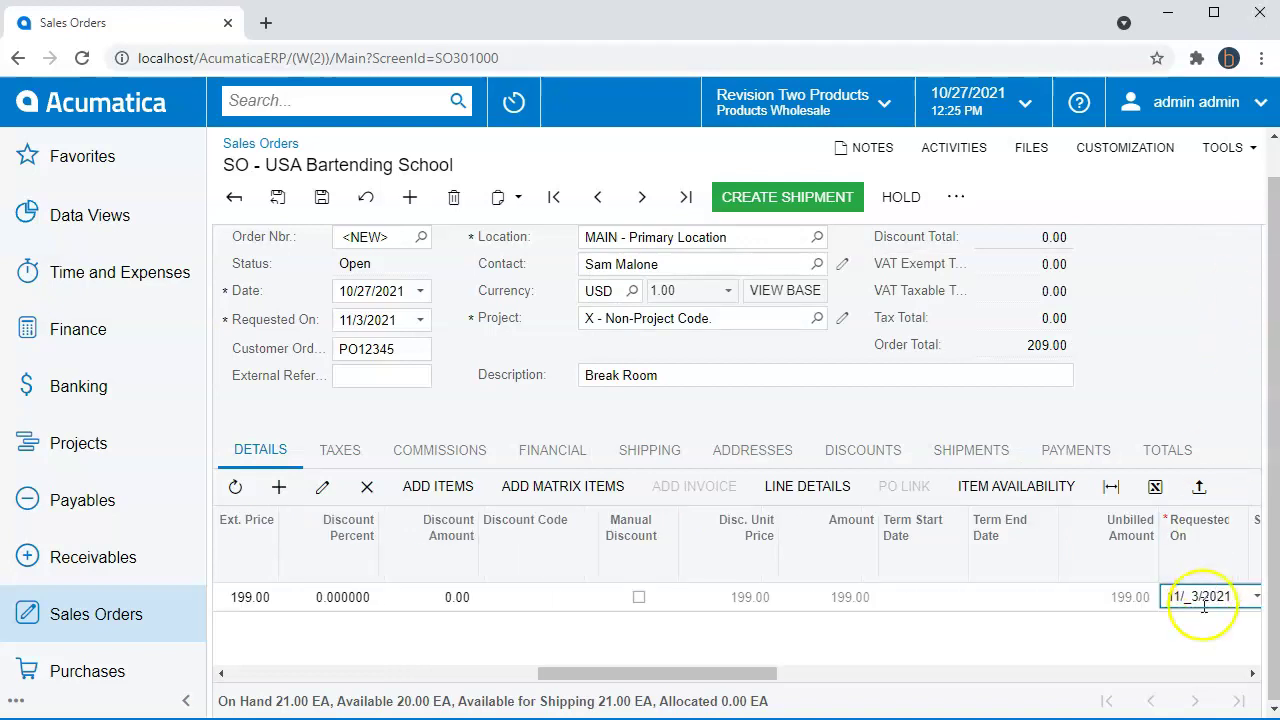
left_click(285, 326)
left_click(1187, 598)
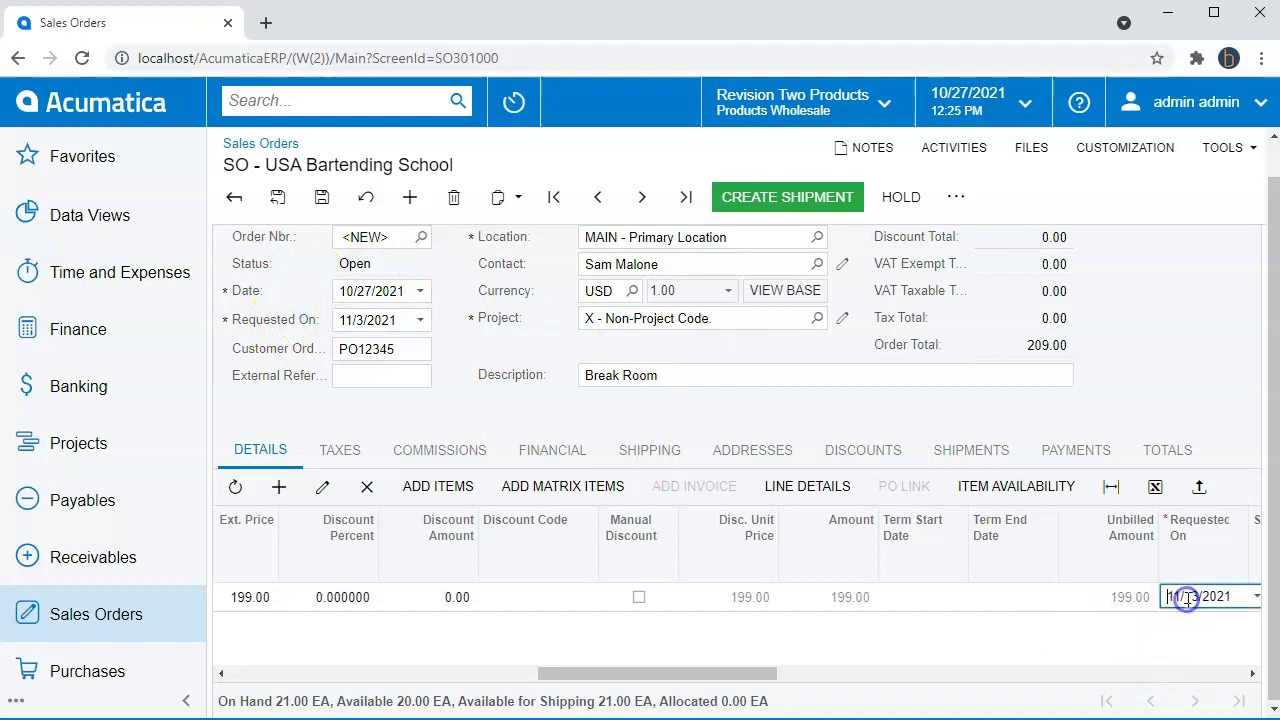
key("Tab")
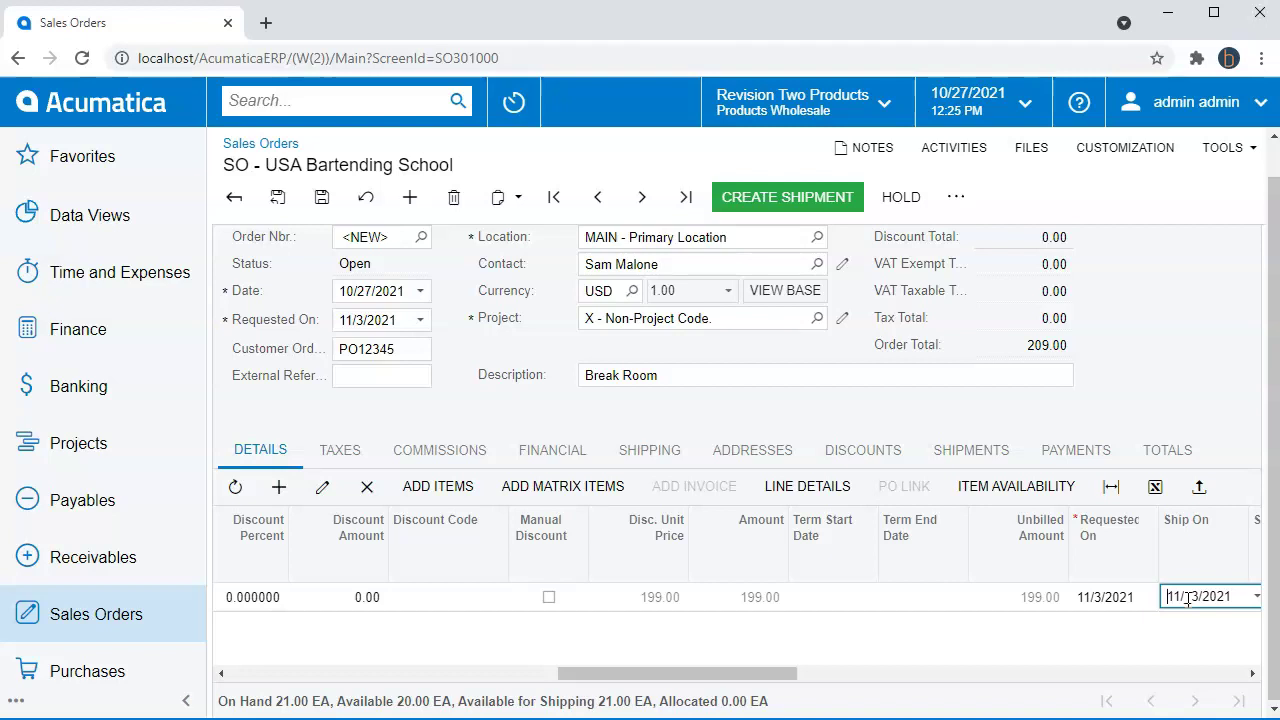
Step: Set the line's ship-on date to 11/1/2021
left_click(1205, 597)
left_click(1259, 597)
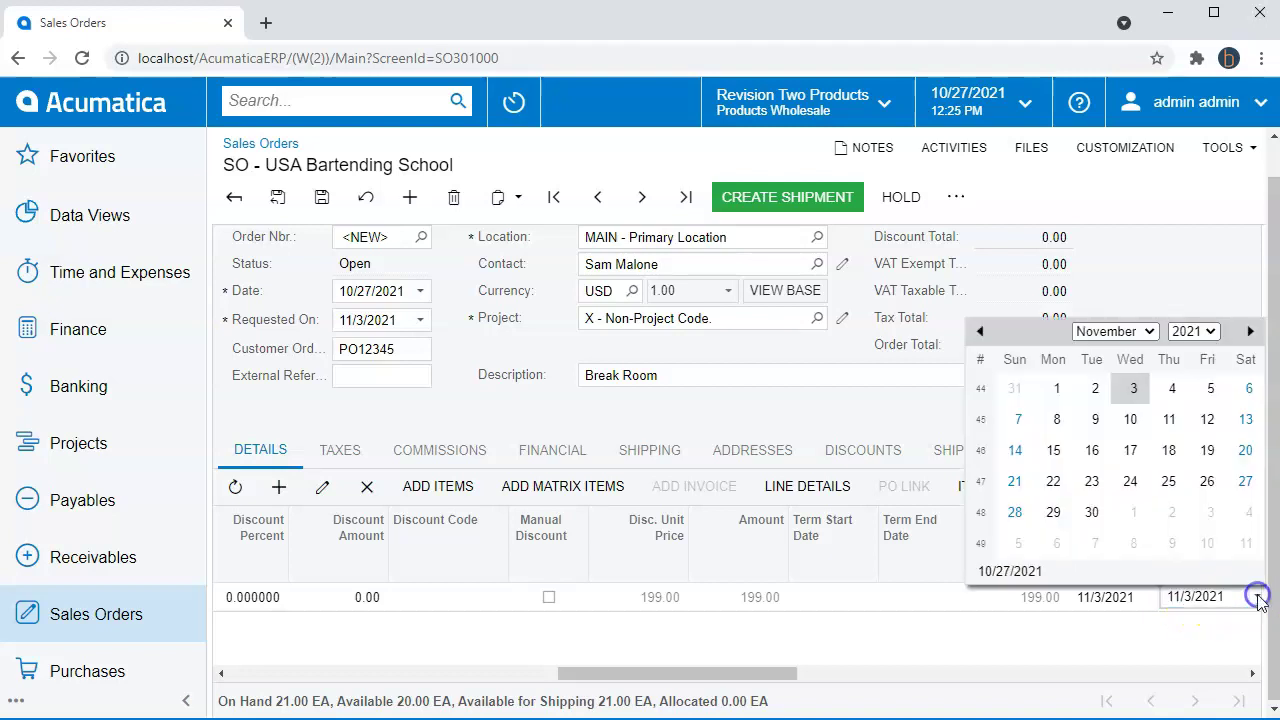
left_click(1054, 392)
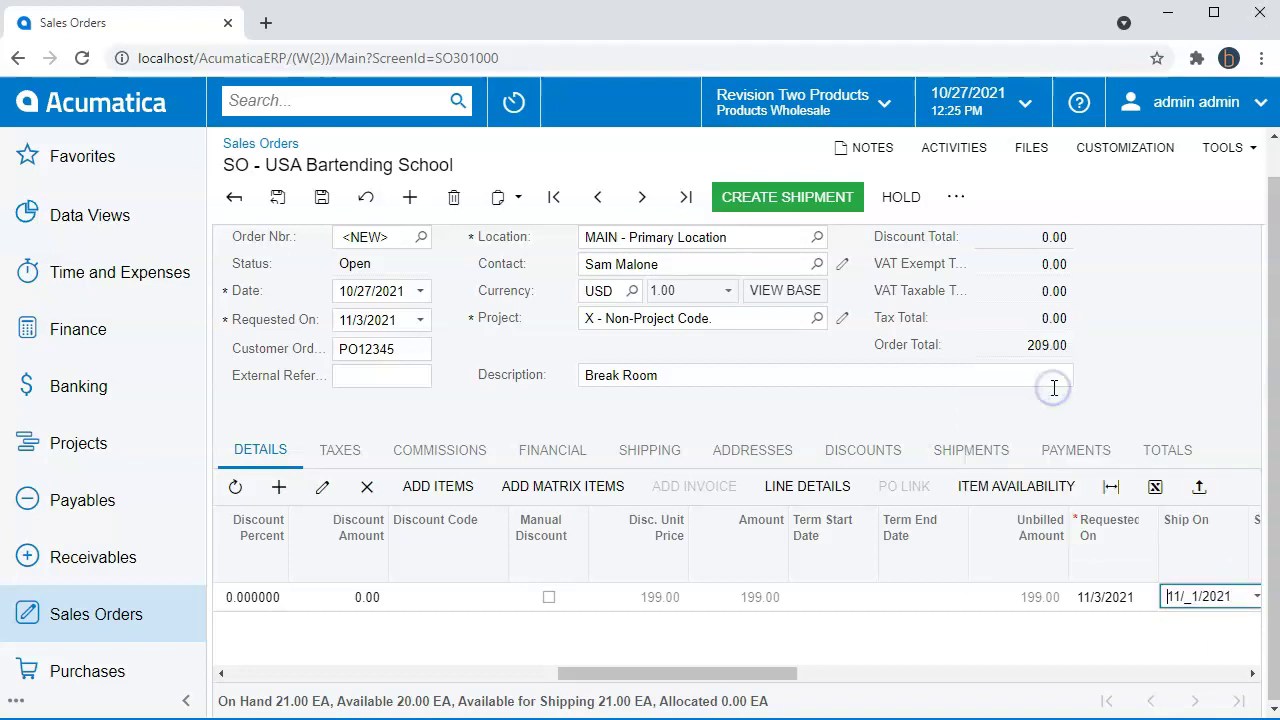
key("Tab")
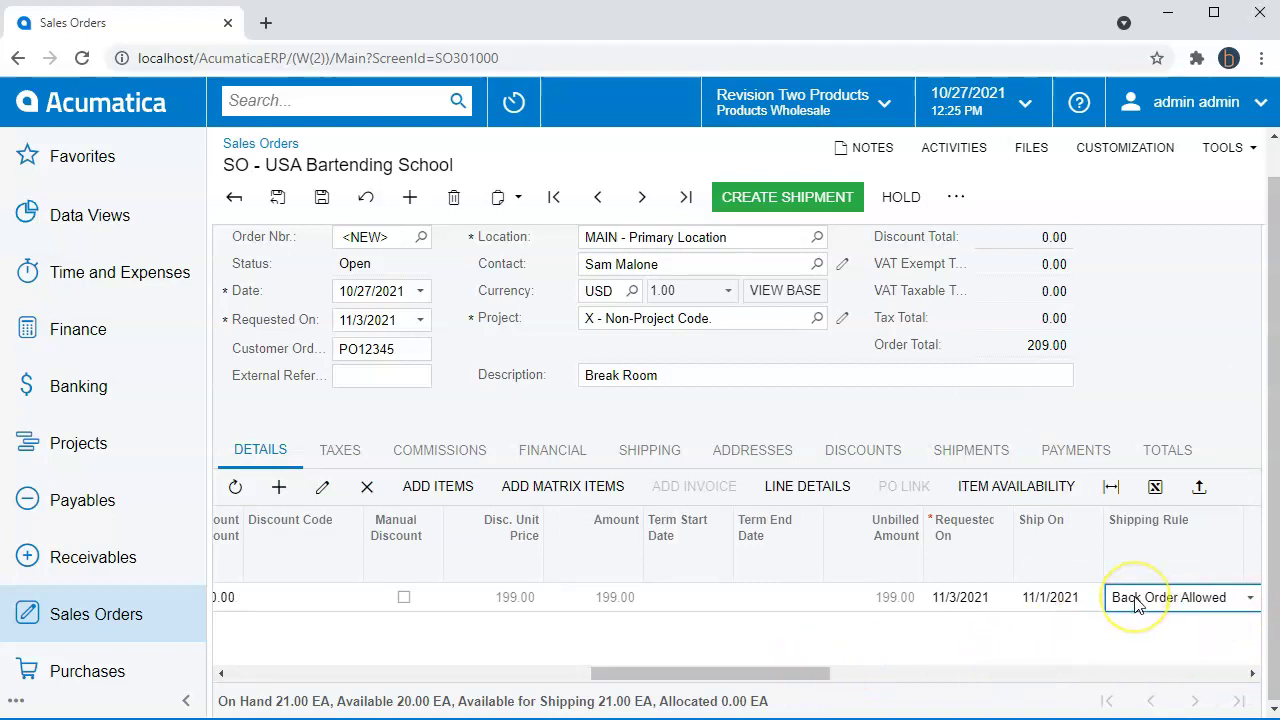
Step: Keep shipping rule Back Order Allowed and both thresholds at 100.00
left_click(1215, 597)
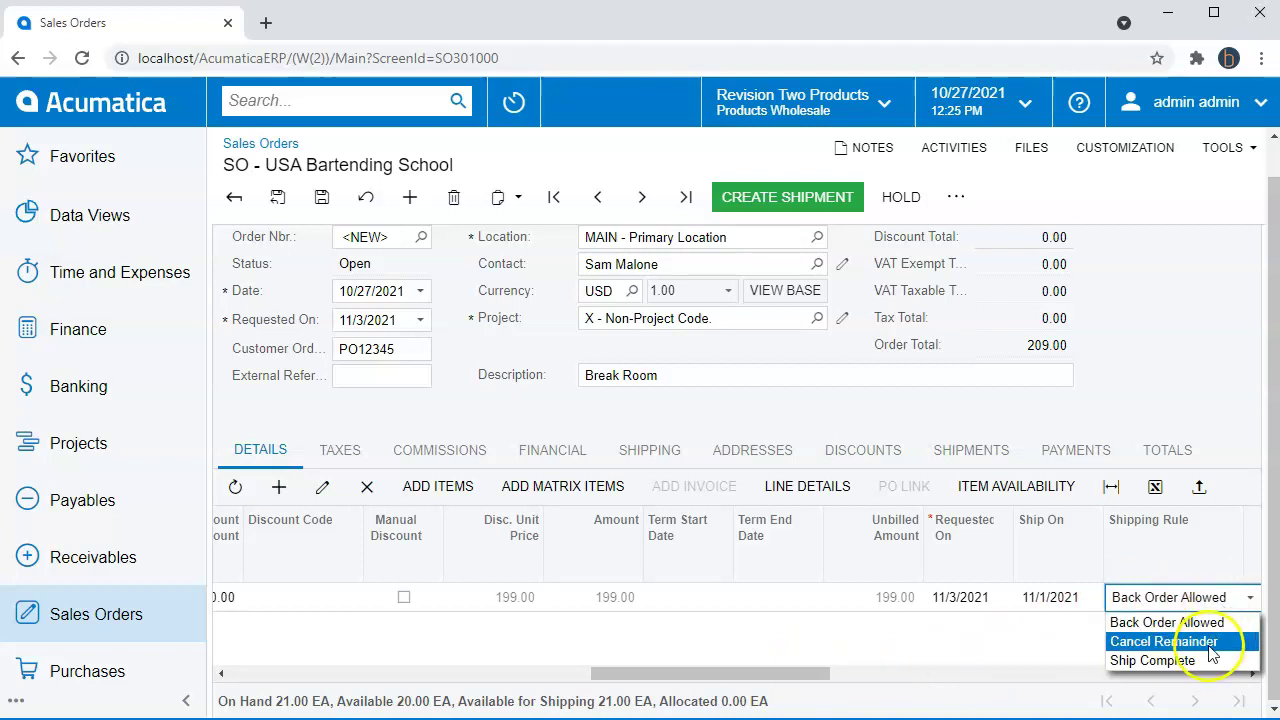
left_click(1225, 595)
left_click(1225, 596)
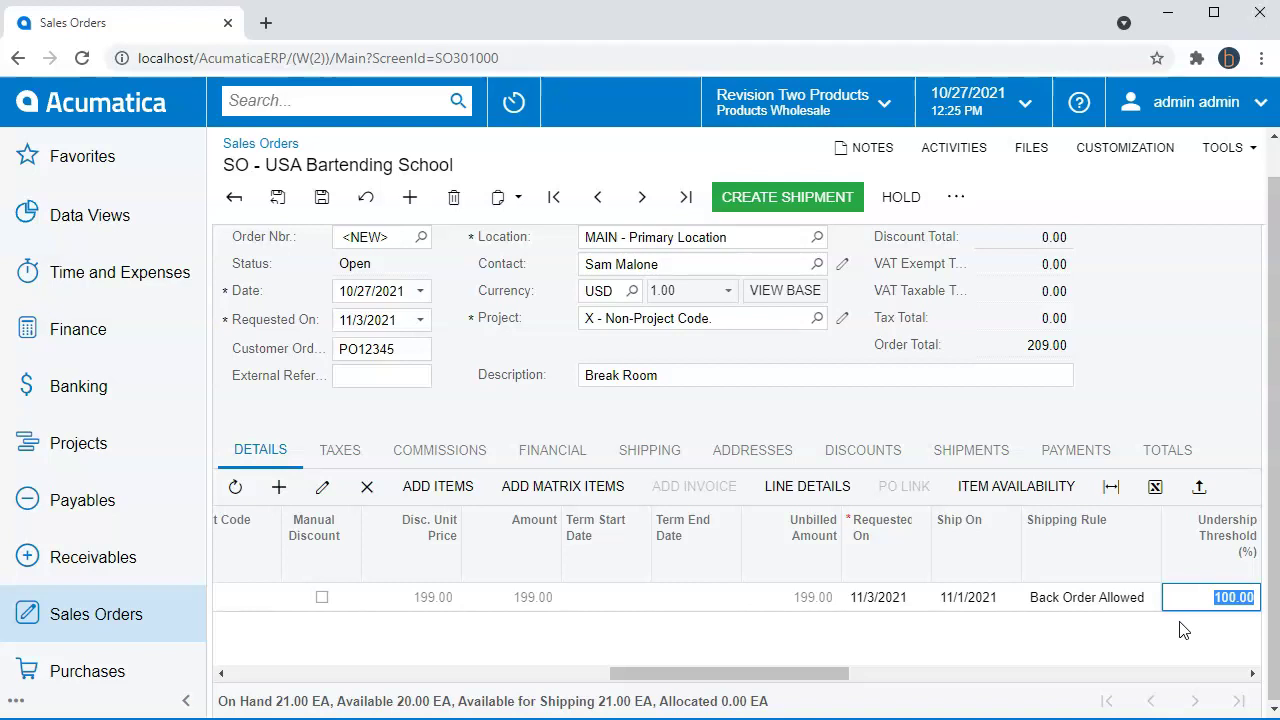
key("Tab")
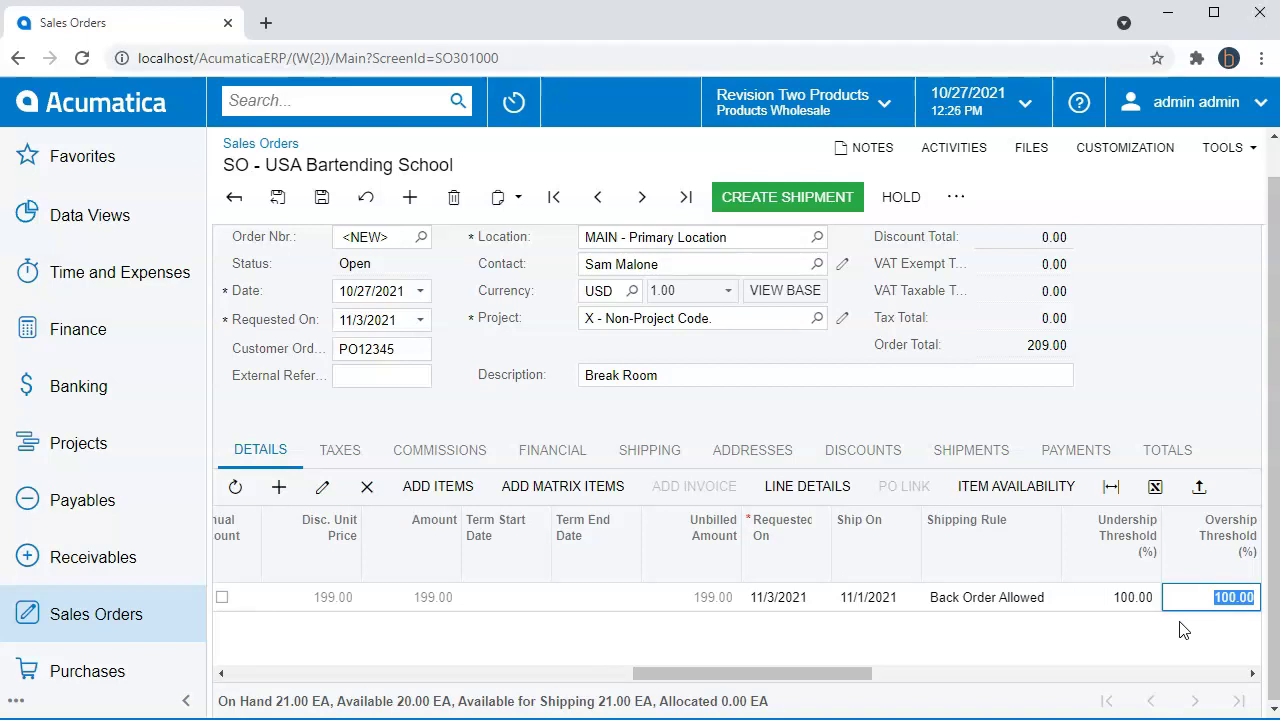
key("Tab")
key("Tab")
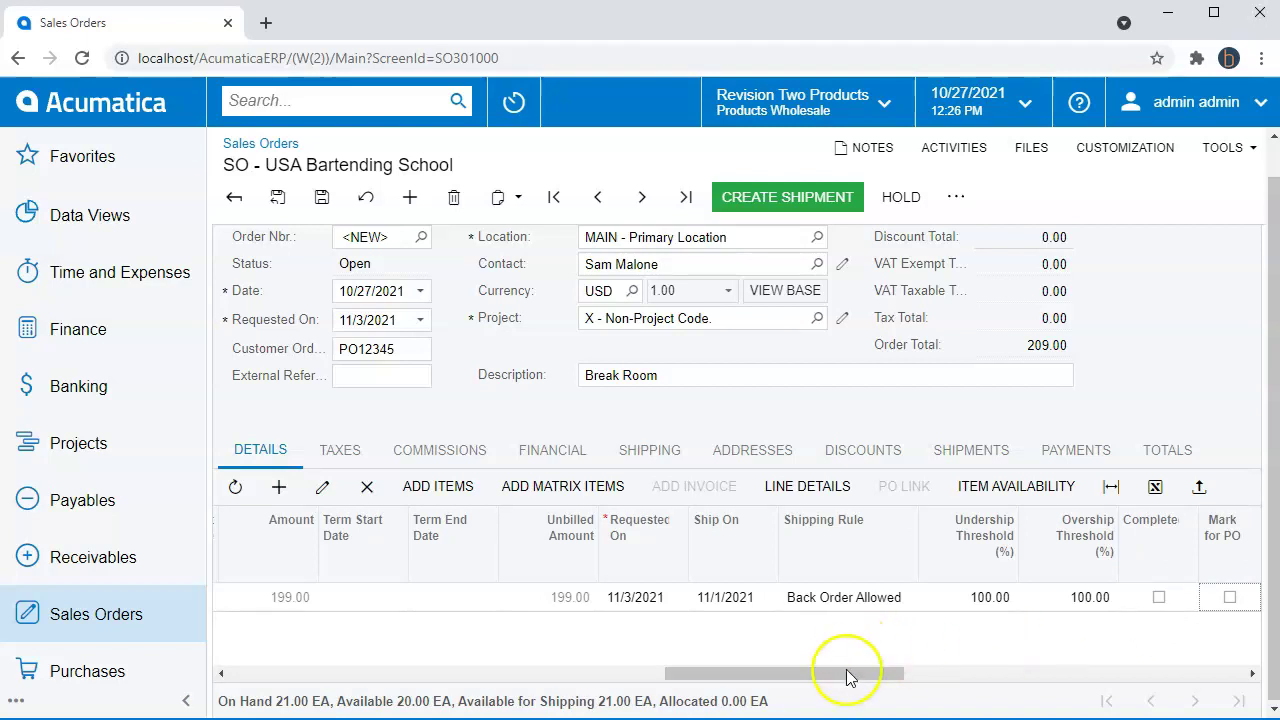
Step: Change the Keurig line's salesperson from SP0003 to SP0008
left_click_drag(847, 681, 1025, 681)
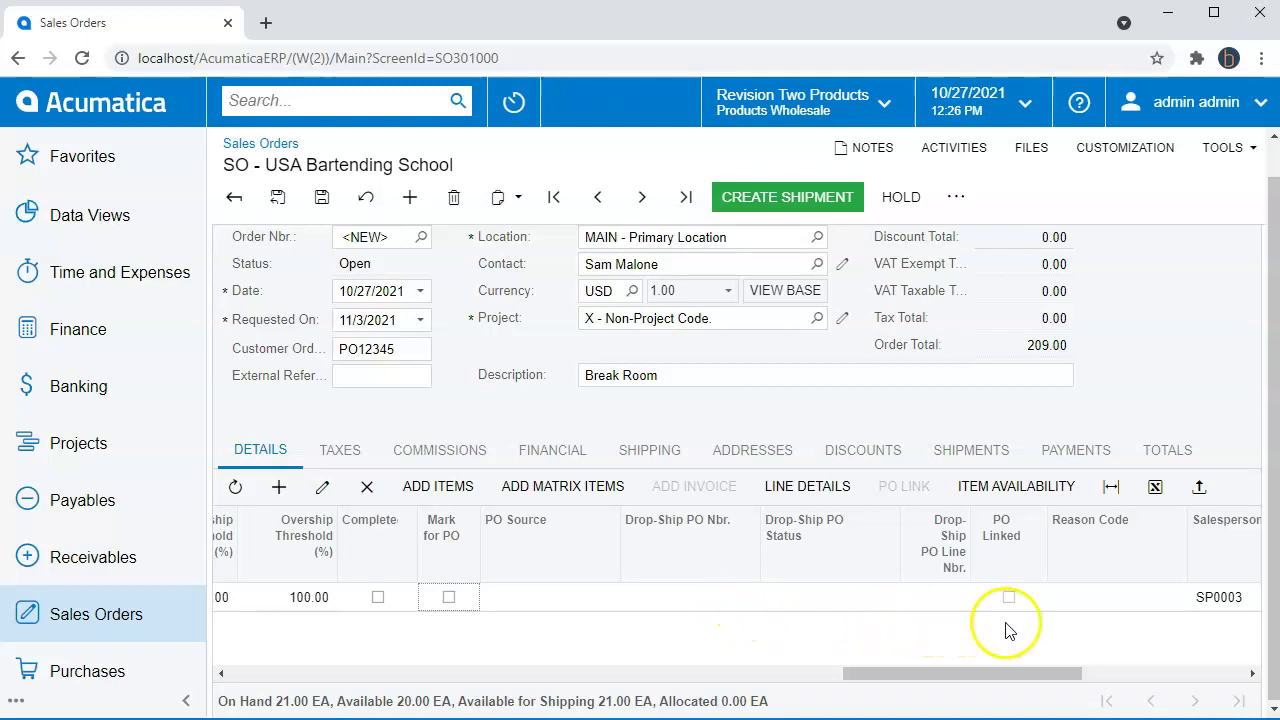
left_click_drag(1006, 677, 1158, 675)
left_click(599, 597)
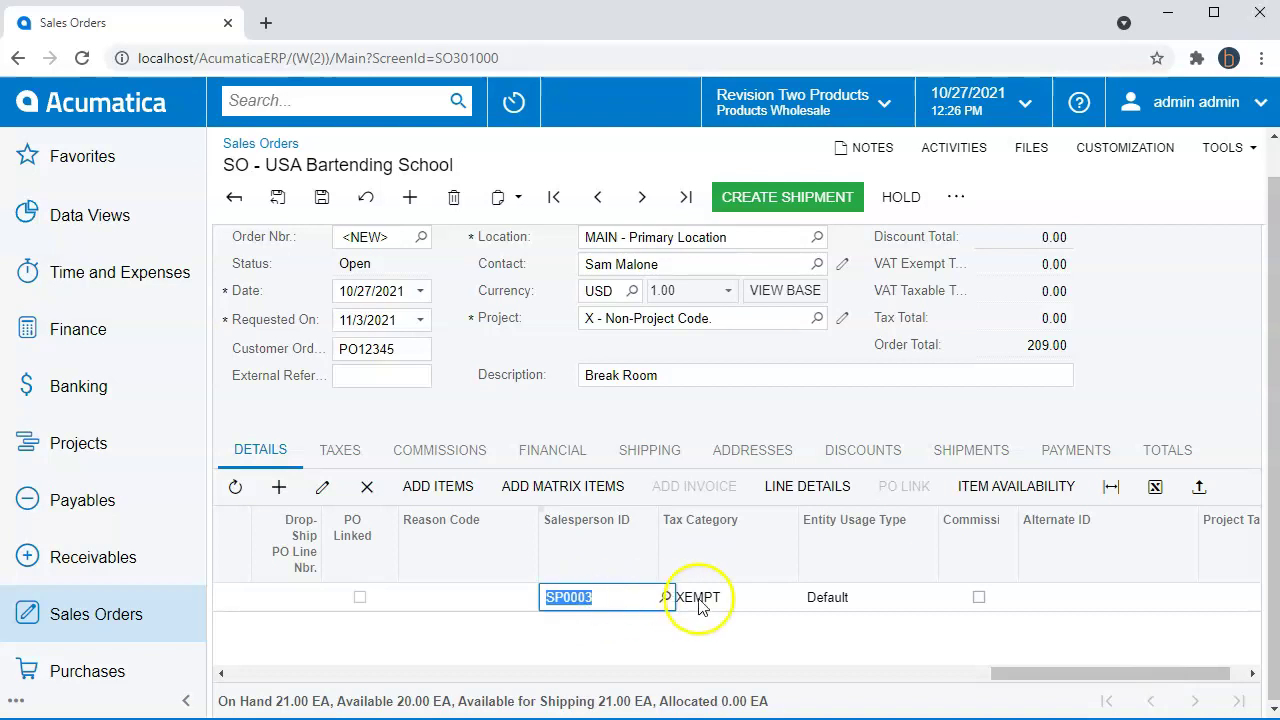
left_click(665, 597)
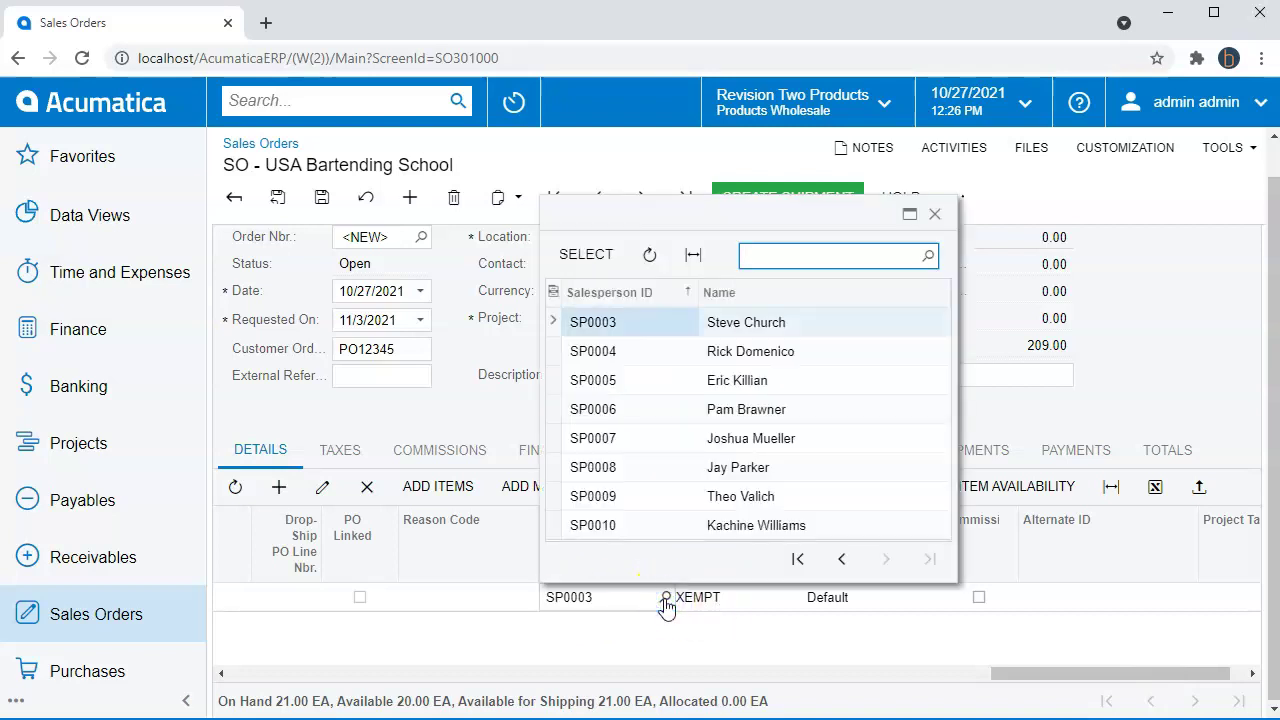
double_click(725, 474)
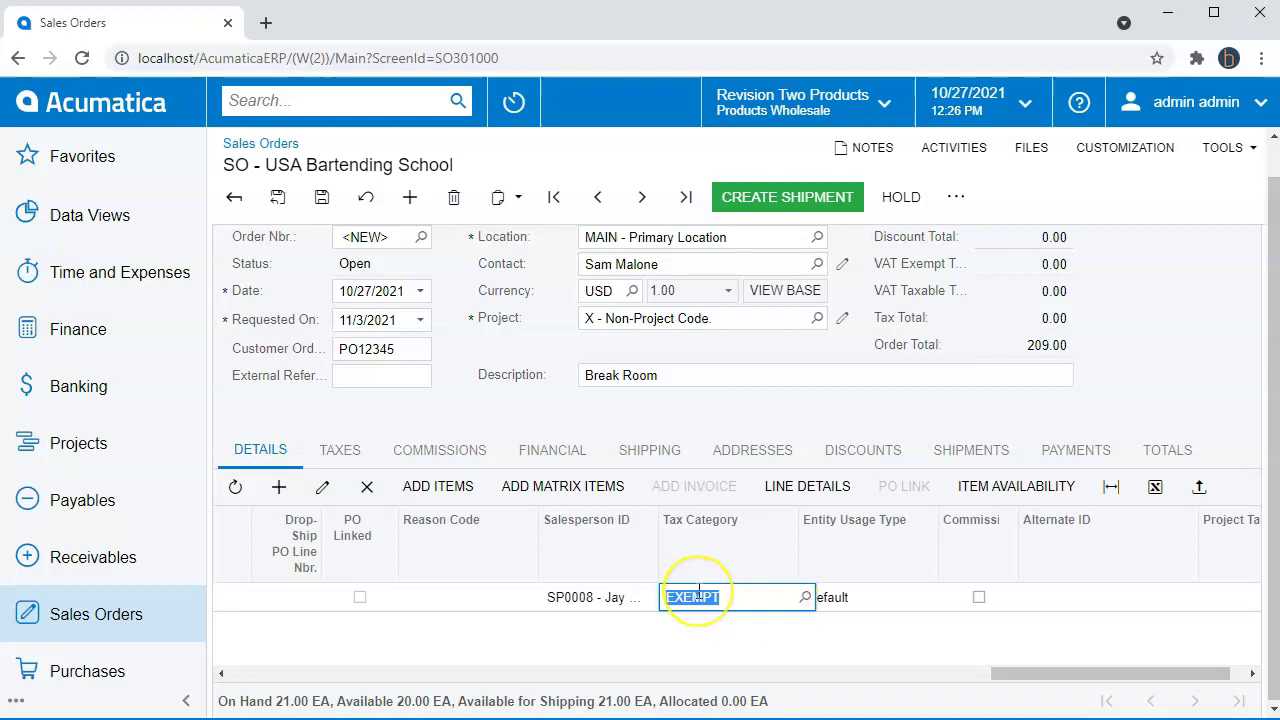
Step: Keep entity usage type Default and start a second detail line
key("Tab")
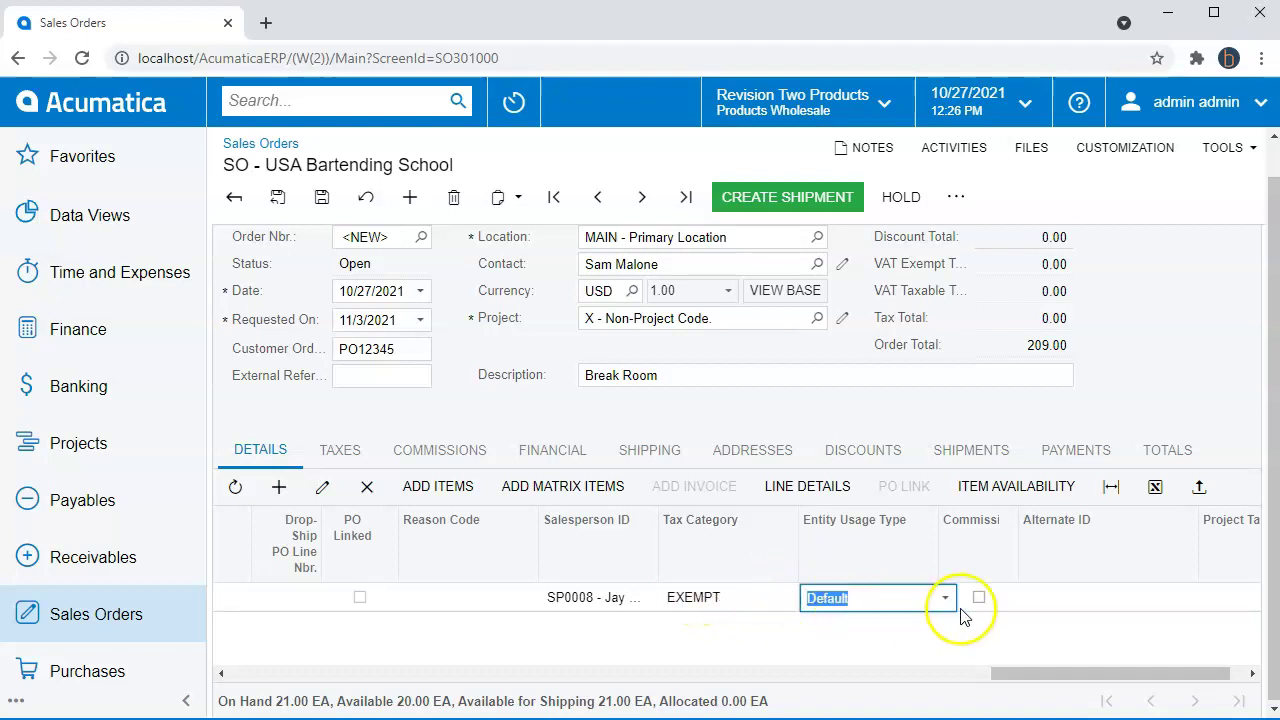
left_click(944, 600)
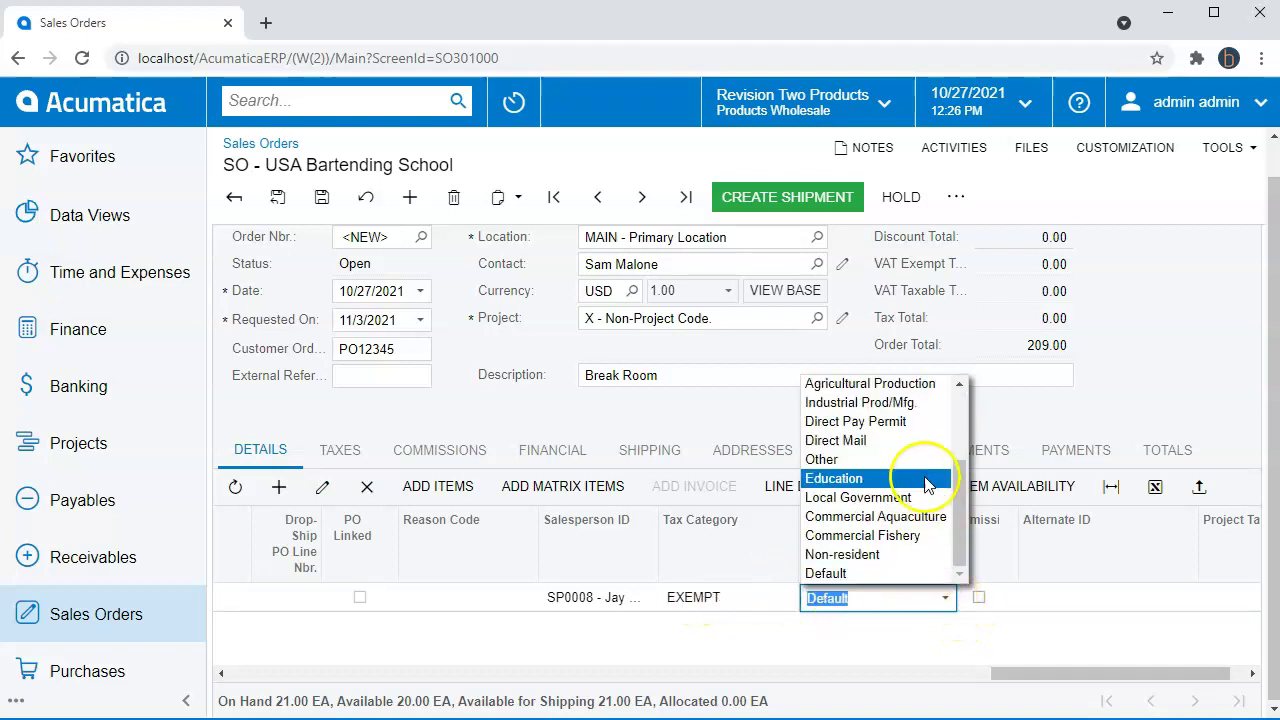
left_click(933, 642)
left_click_drag(1029, 674, 1100, 674)
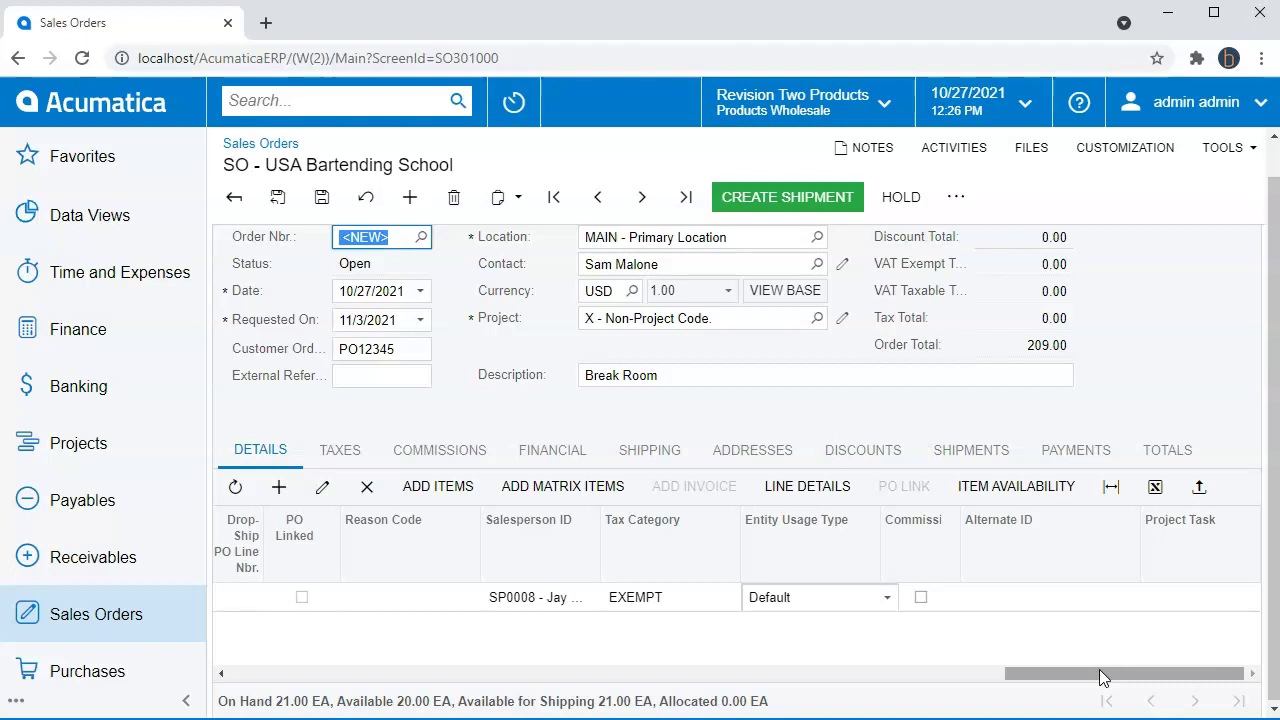
left_click(1029, 641)
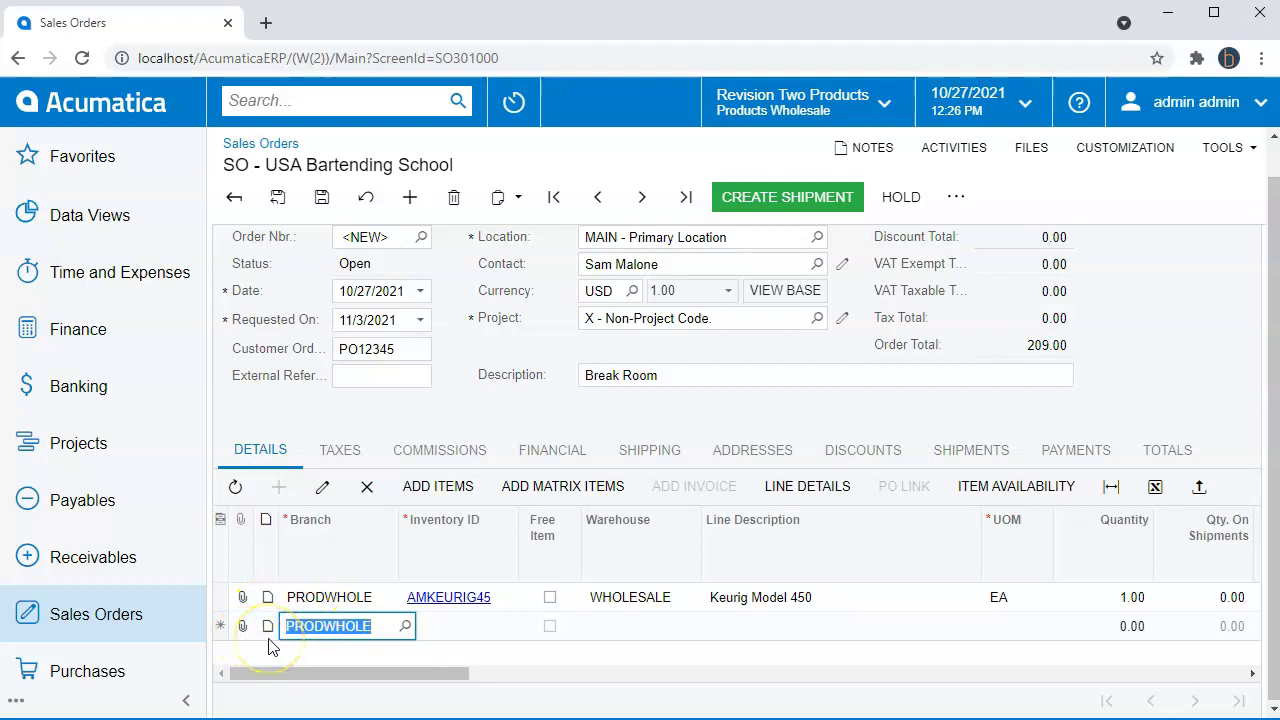
Step: Save the order so it is numbered SO006425 with only the Keurig Model 450 line
left_click(324, 201)
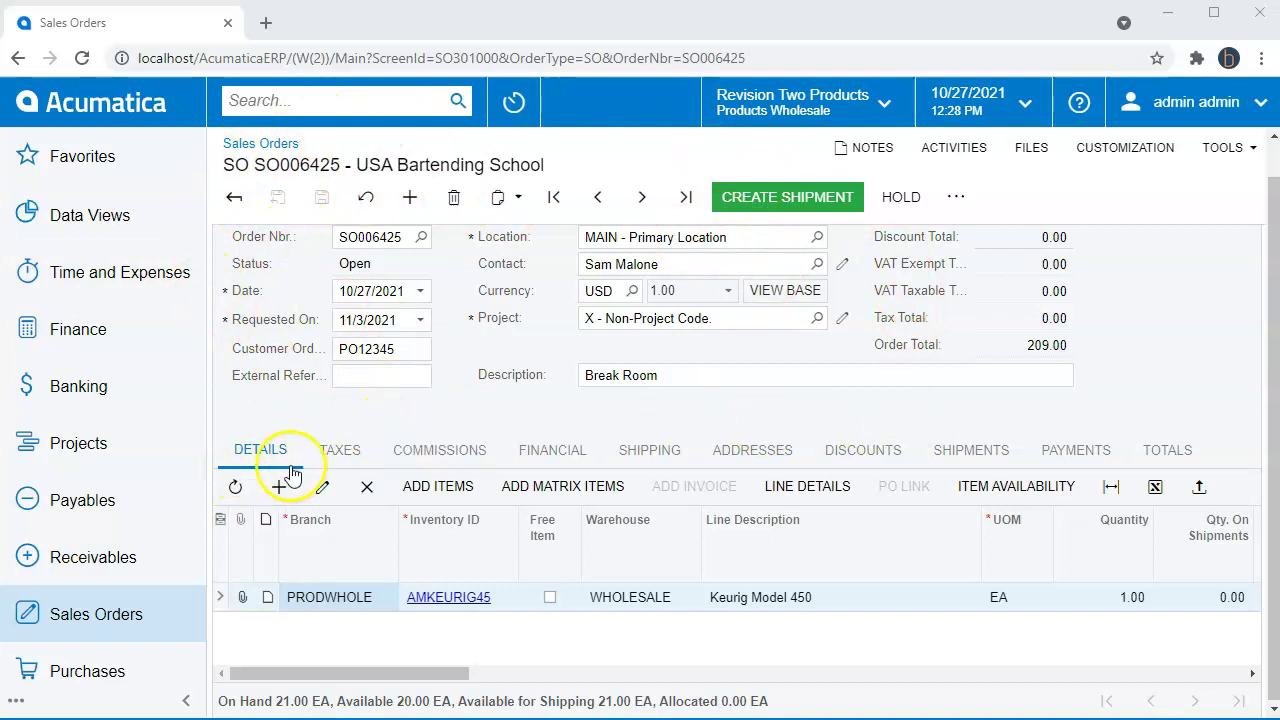
Step: Review taxes and commissions, then financial details: terms 30D – 30 Days, check payment, cash account 10200
left_click(337, 452)
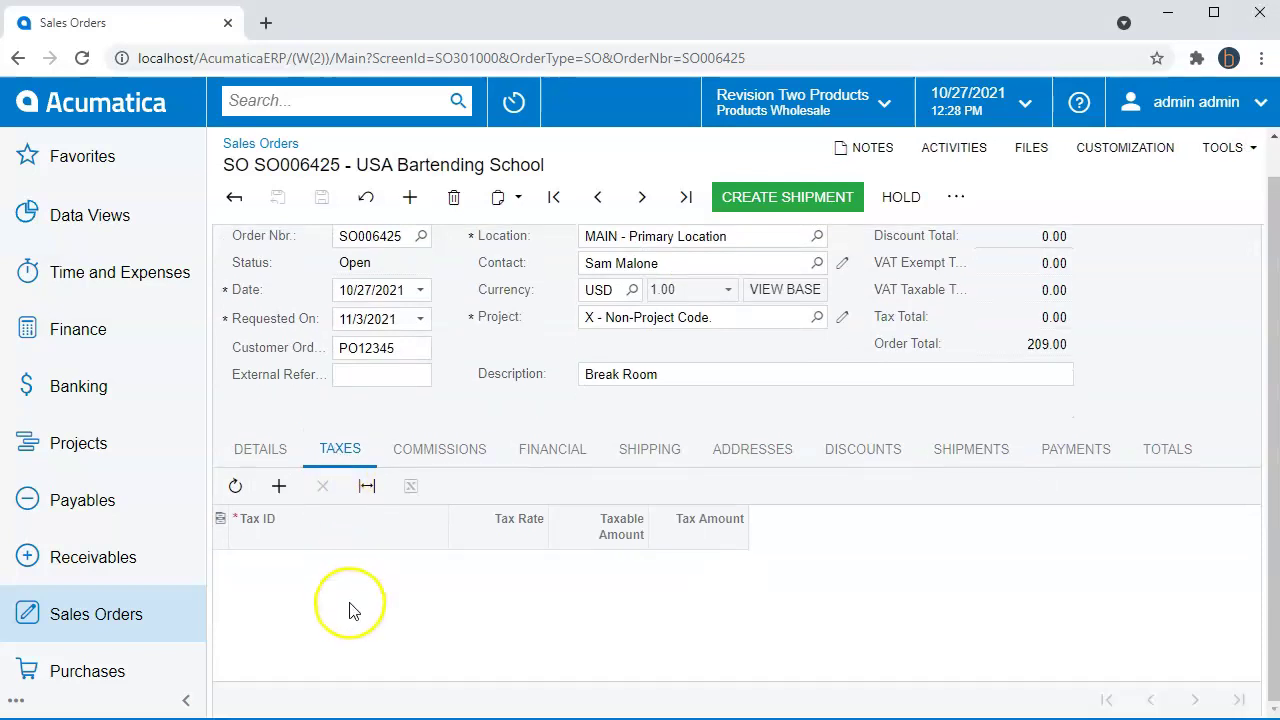
left_click(425, 462)
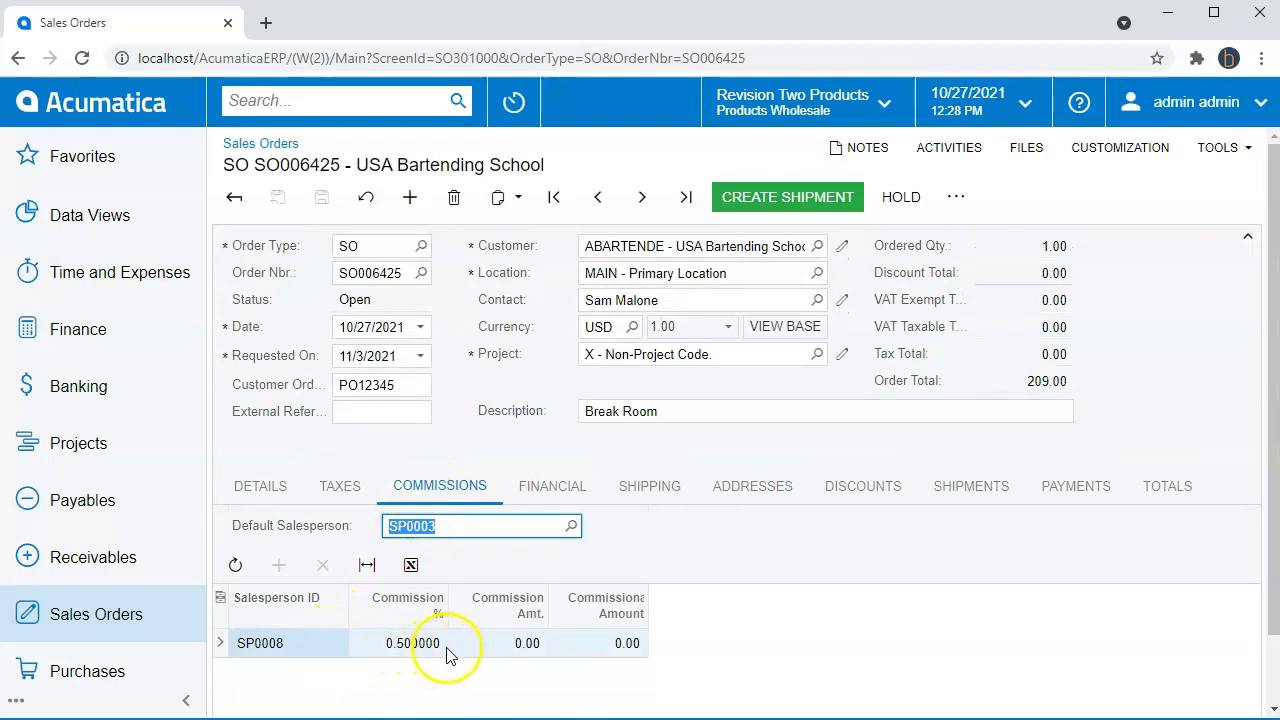
left_click(558, 490)
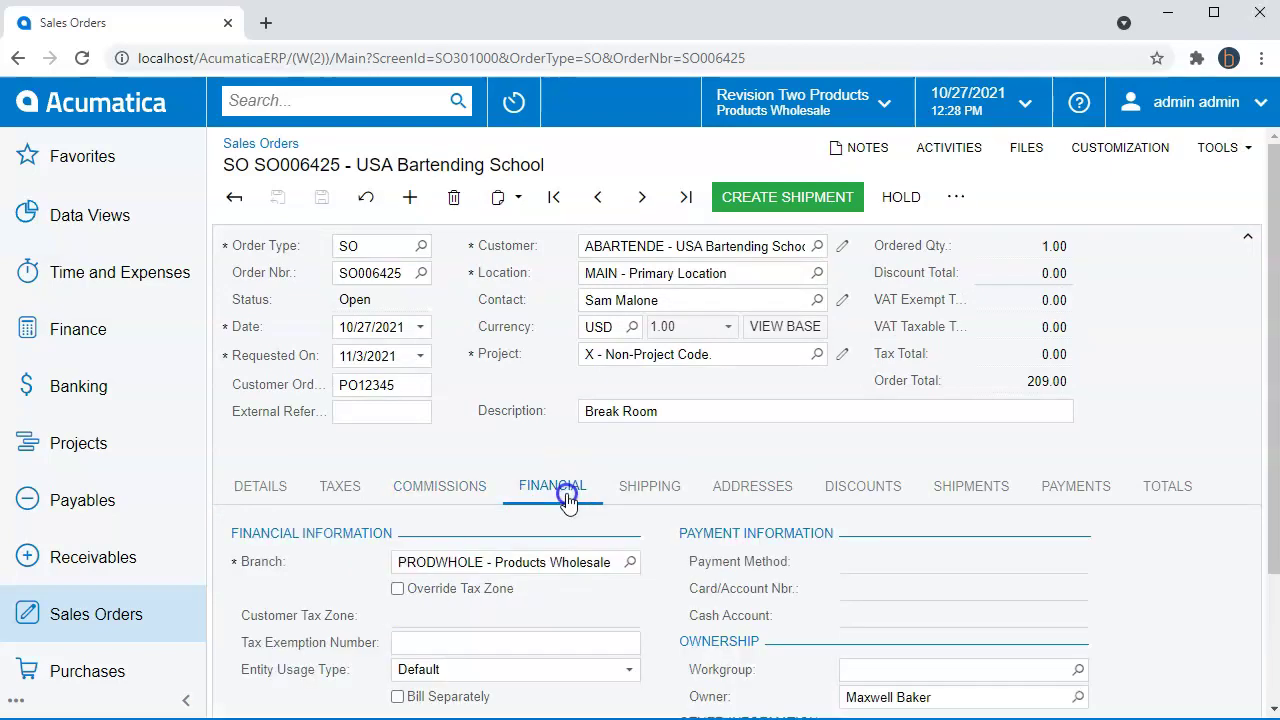
scroll(634, 500, "down", 2)
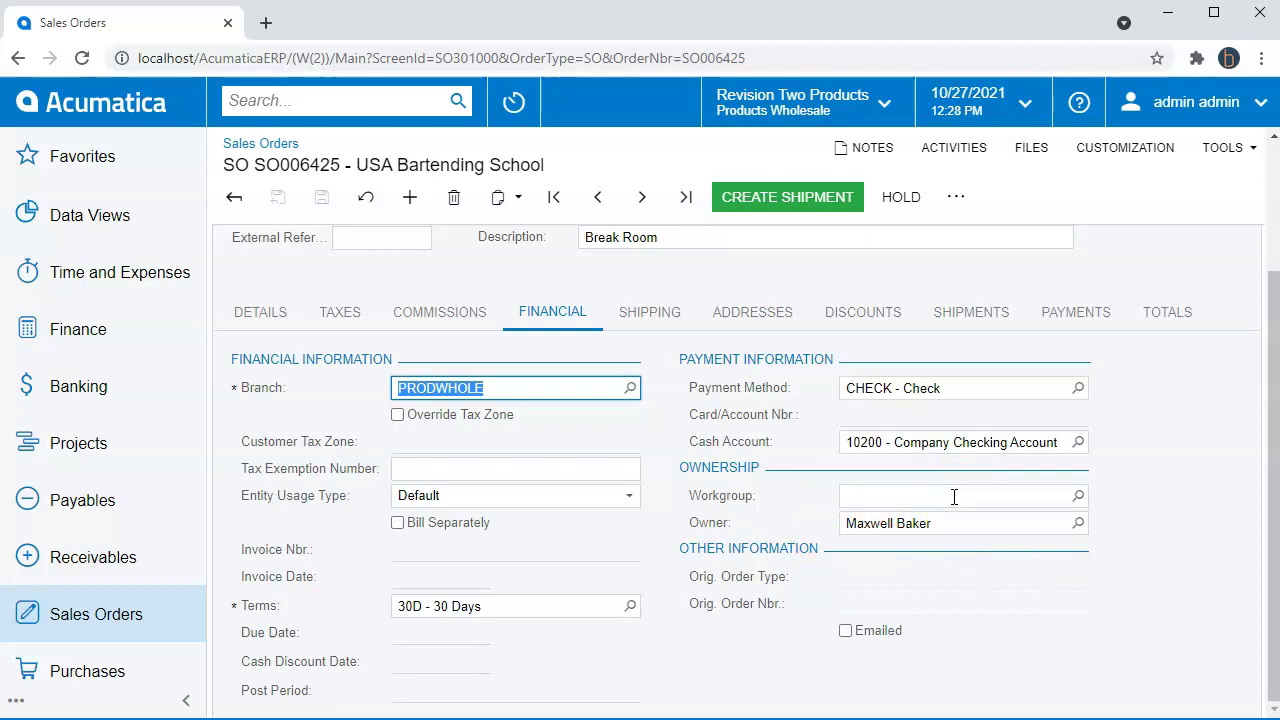
Step: Set Ship Via to FEDEXGROUND and Delivery Confirmation to None
left_click(668, 332)
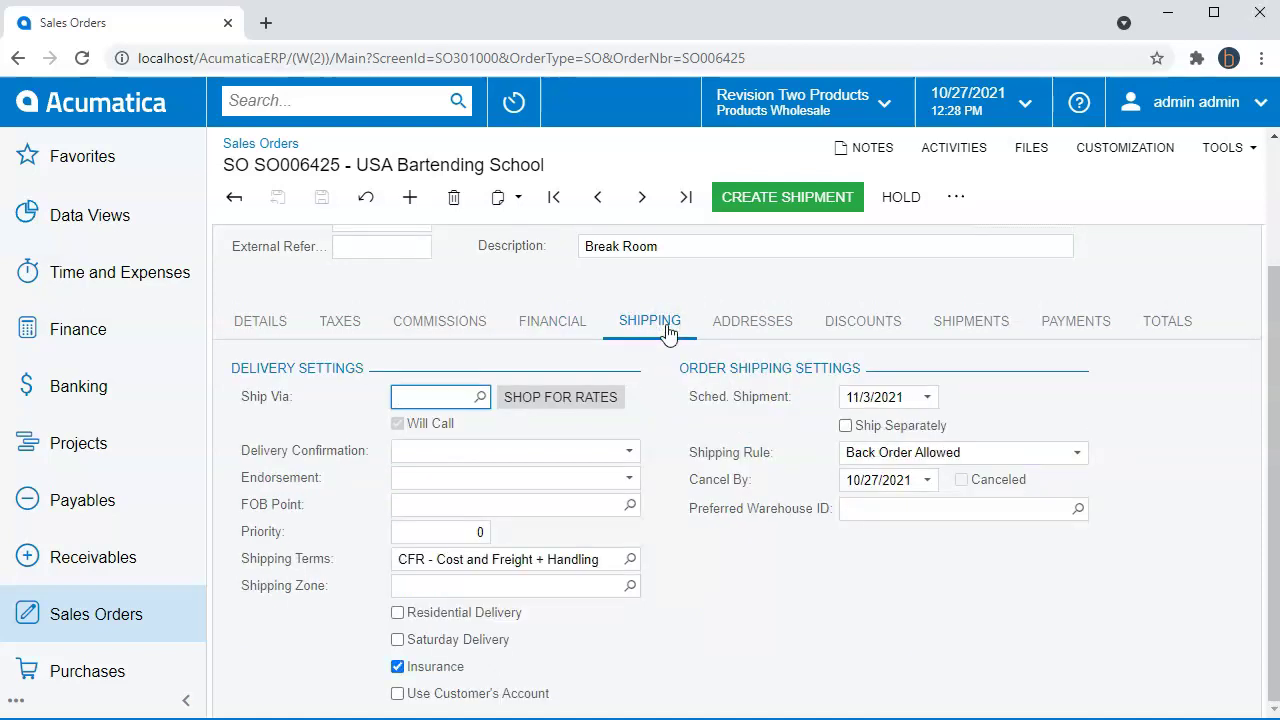
left_click(480, 400)
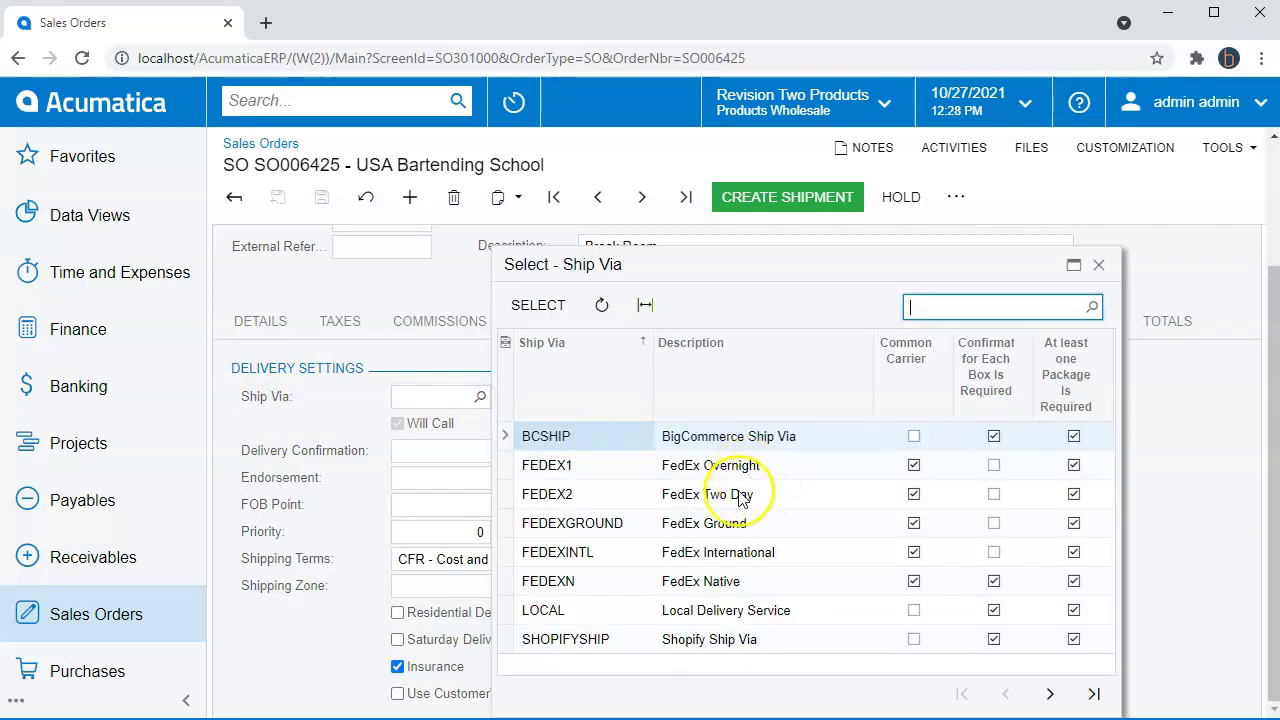
double_click(725, 518)
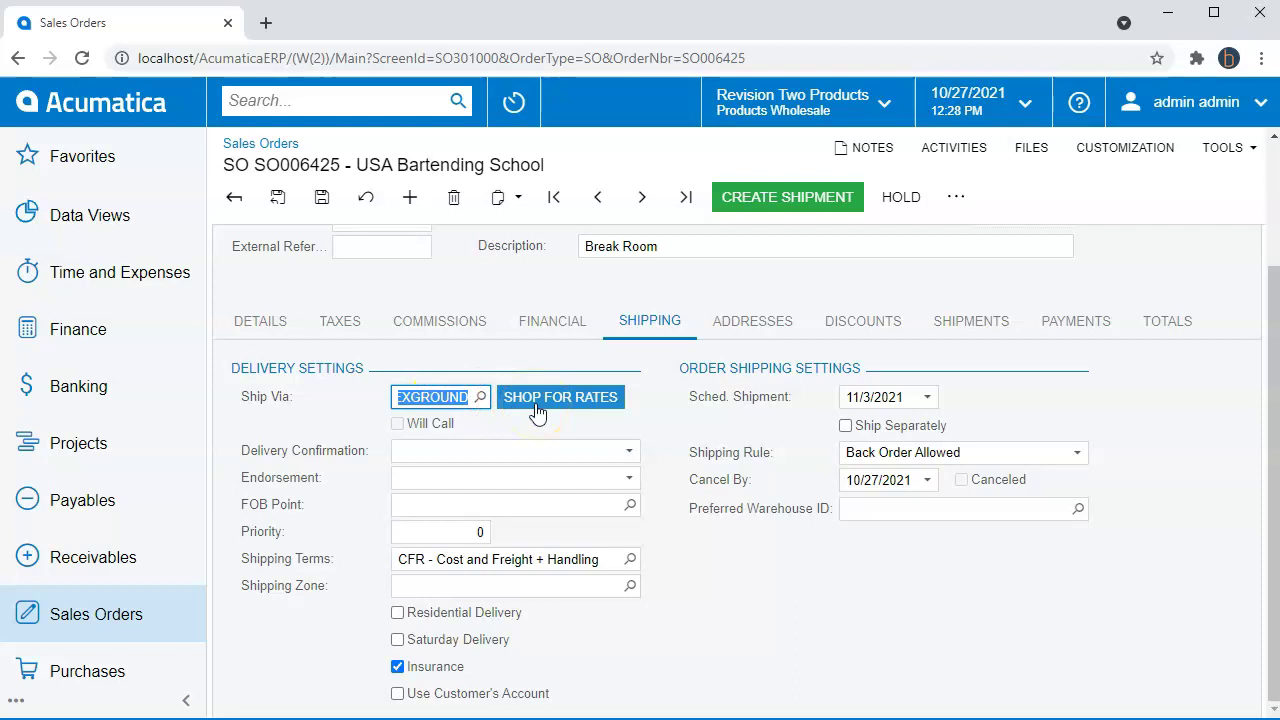
left_click(472, 451)
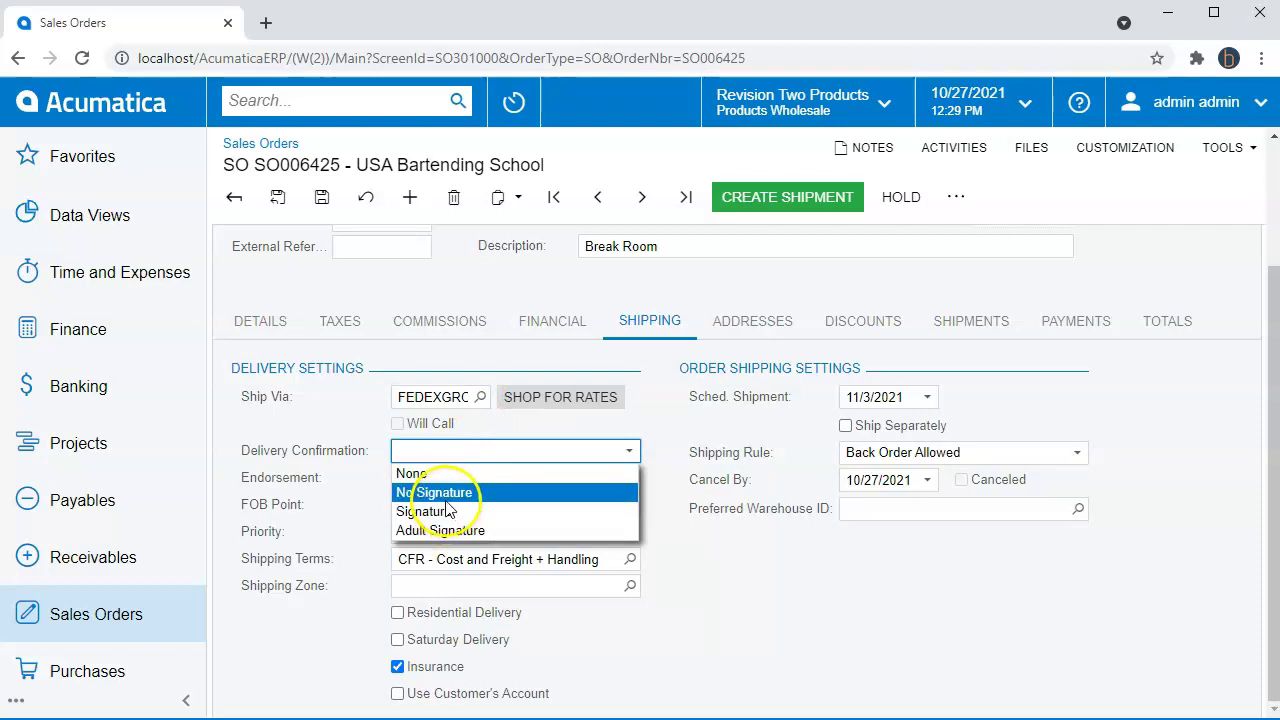
left_click(445, 476)
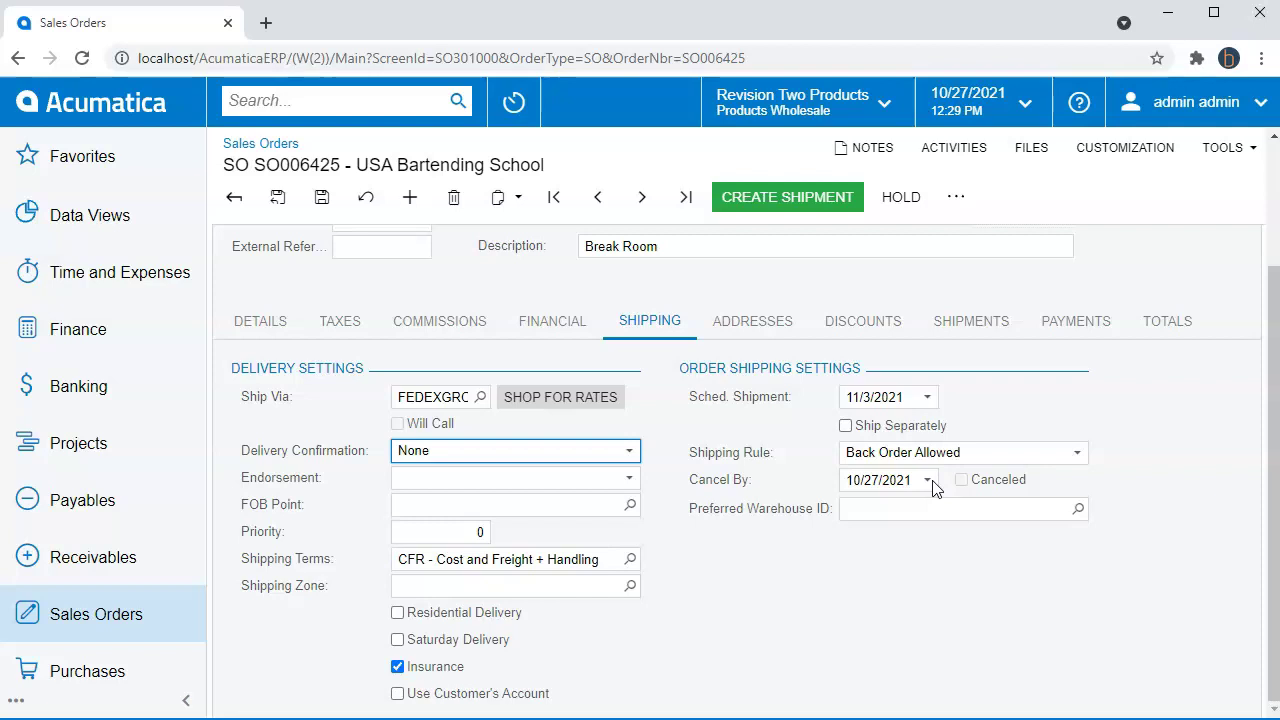
left_click(791, 332)
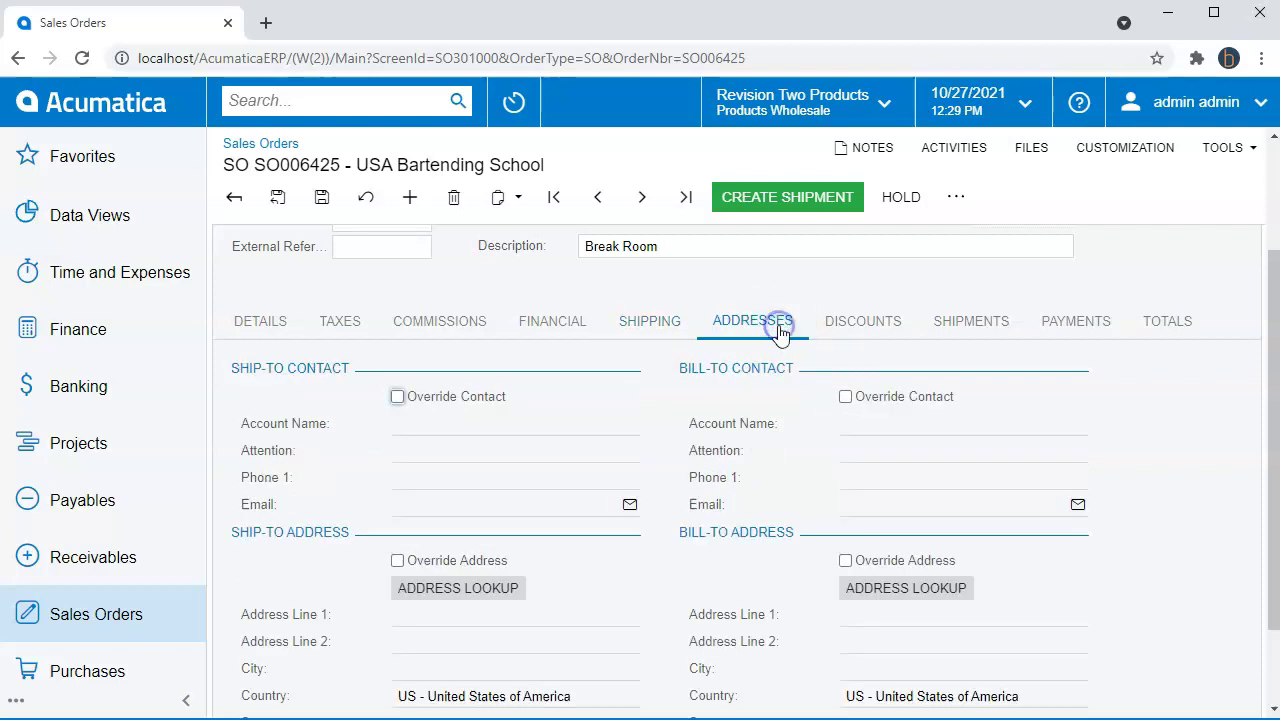
Step: Toggle the ship-to and bill-to override boxes, leaving both addresses at the customer default
scroll(715, 348, "down", 1)
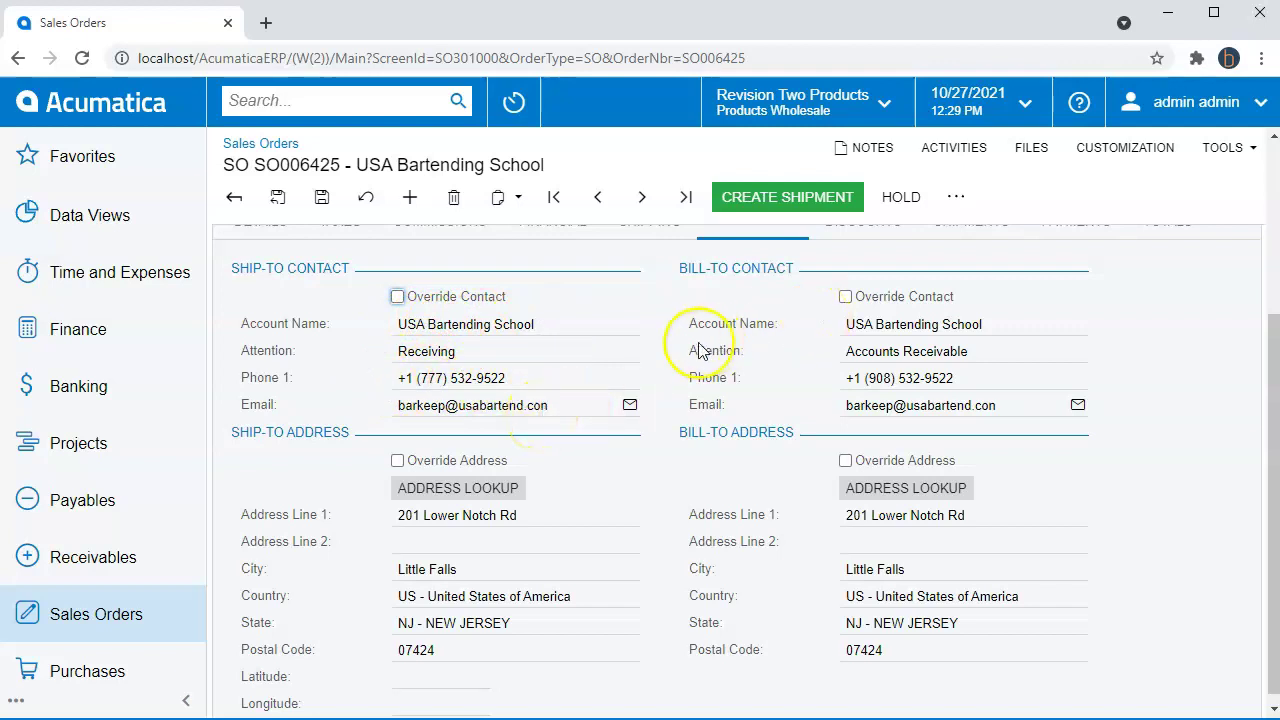
scroll(423, 490, "down", 1)
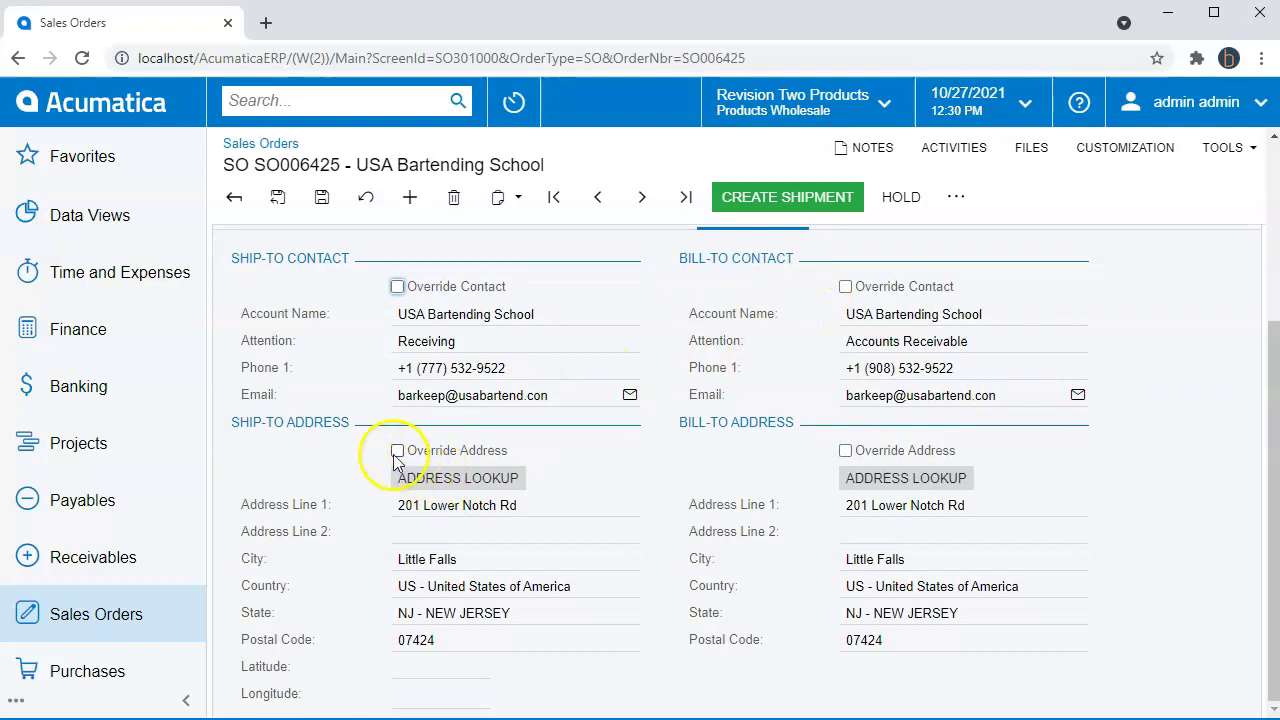
left_click(397, 452)
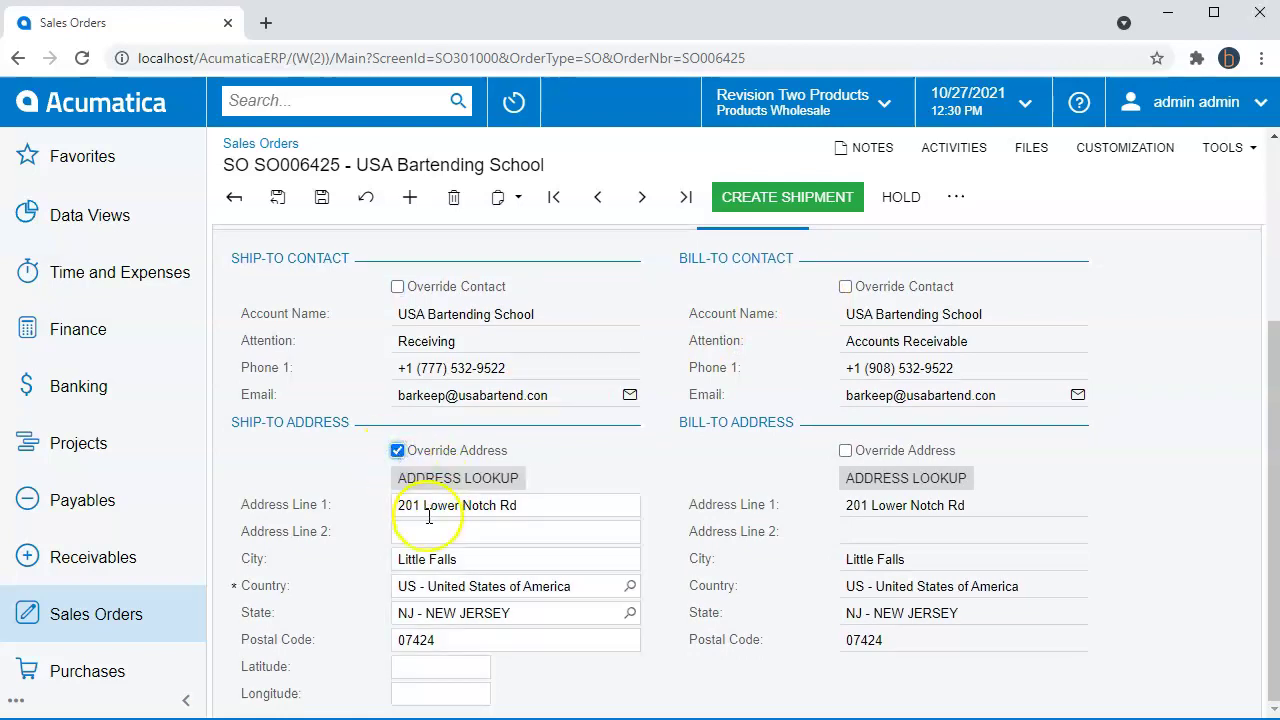
left_click(425, 532)
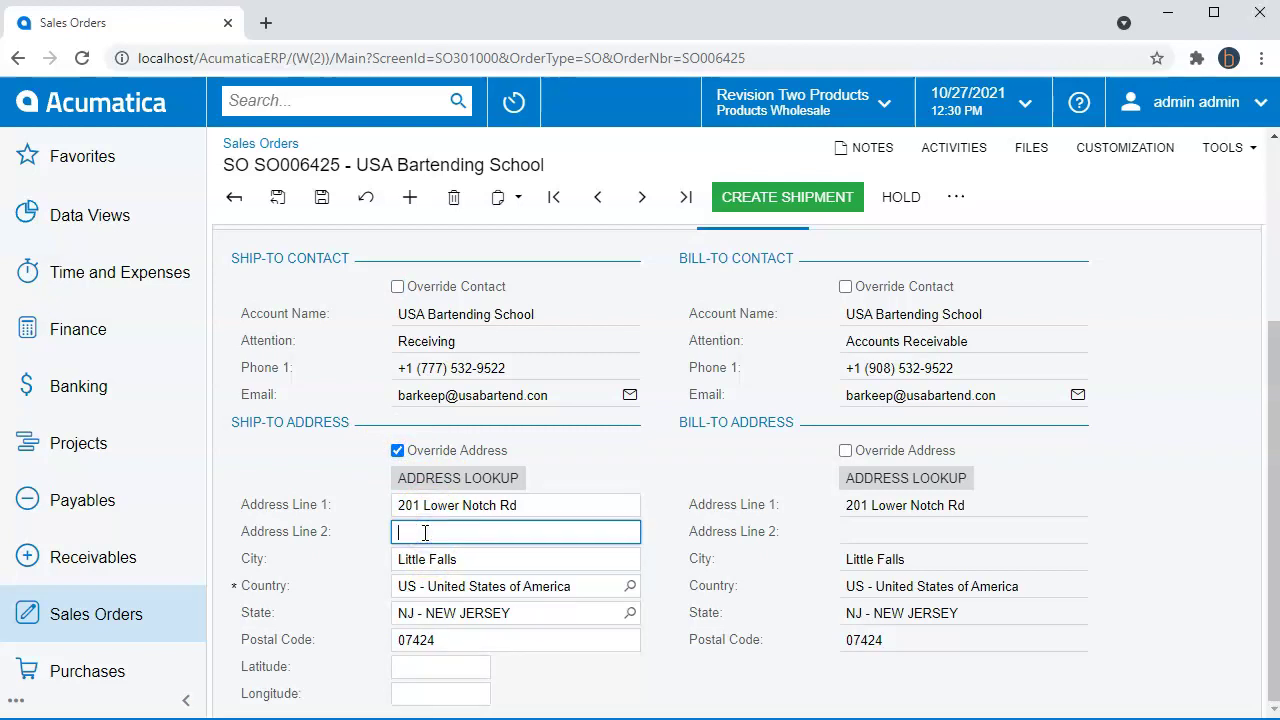
left_click(397, 452)
left_click(575, 497)
scroll(573, 499, "up", 2)
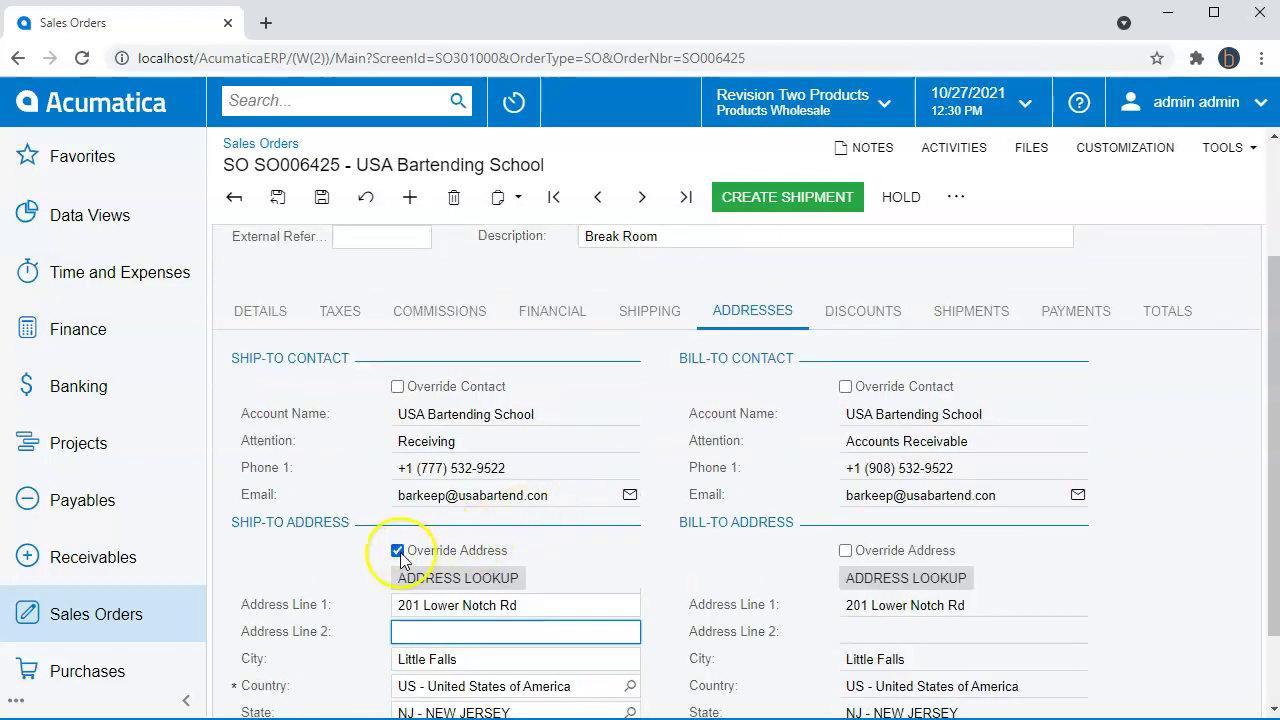
left_click(397, 550)
left_click(846, 551)
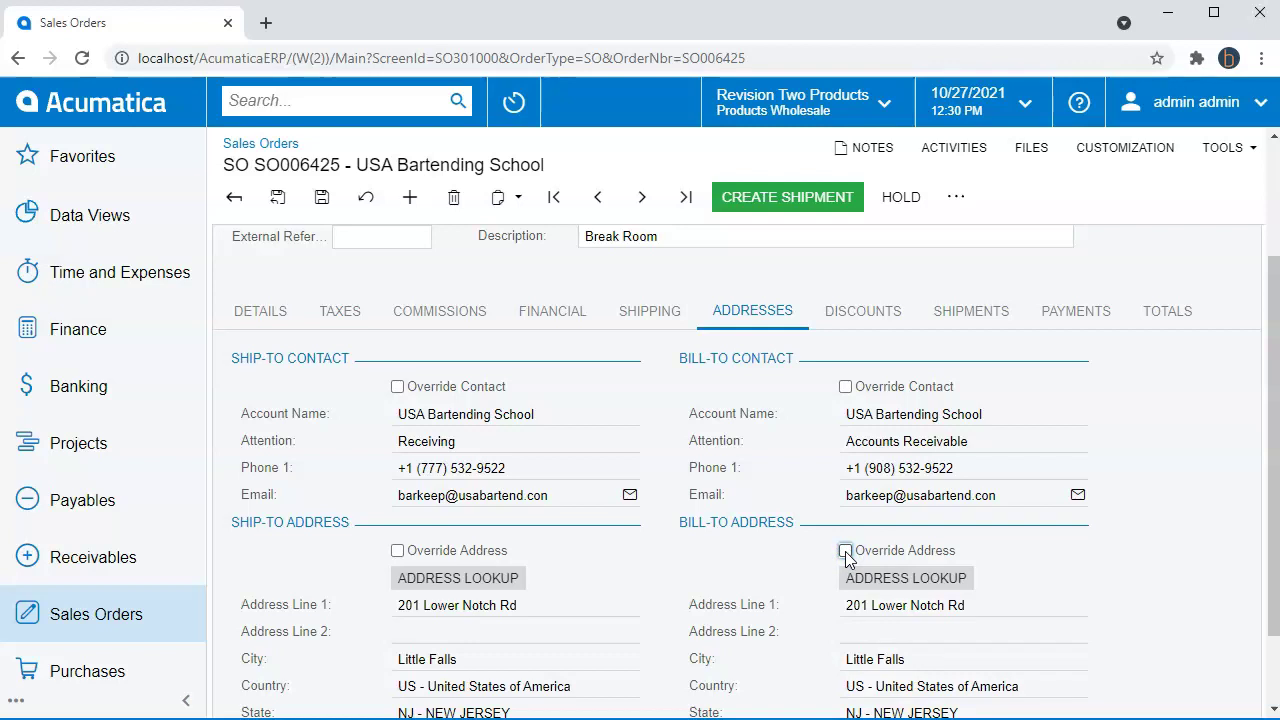
Step: Check discounts and shipments, then payments: none recorded, unpaid and unbilled balances 209.00
left_click(858, 311)
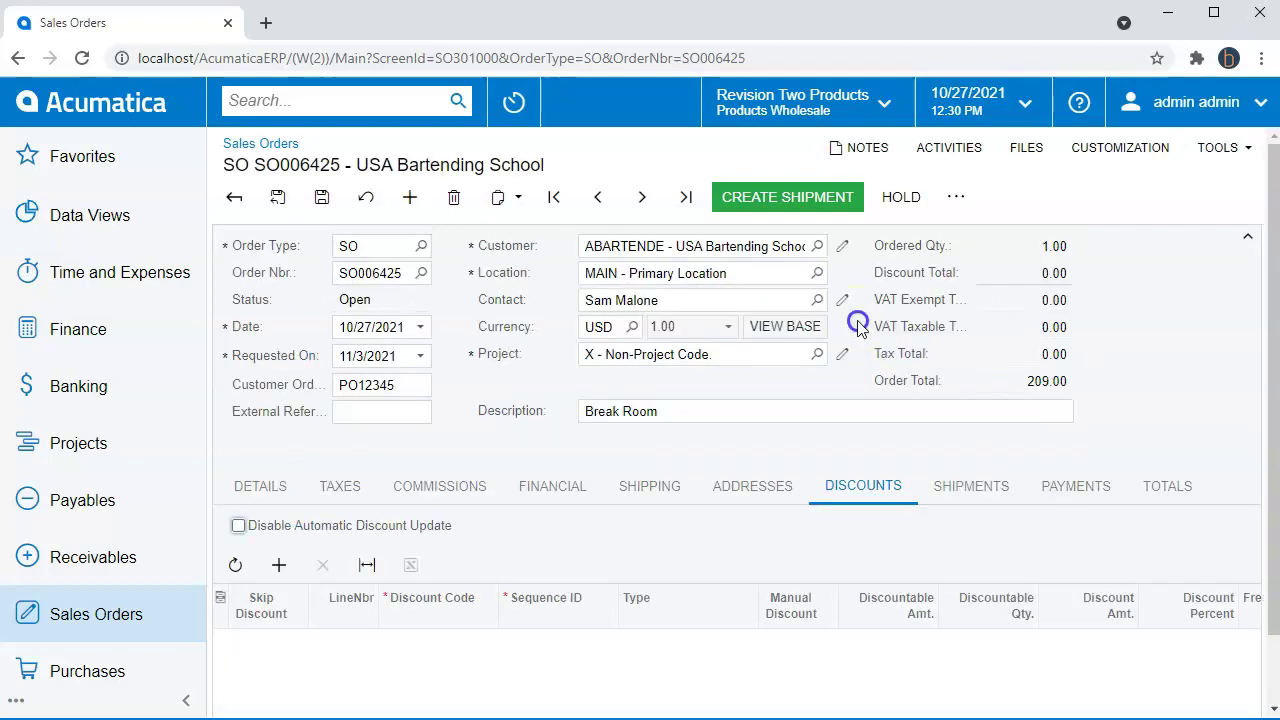
scroll(800, 394, "down", 1)
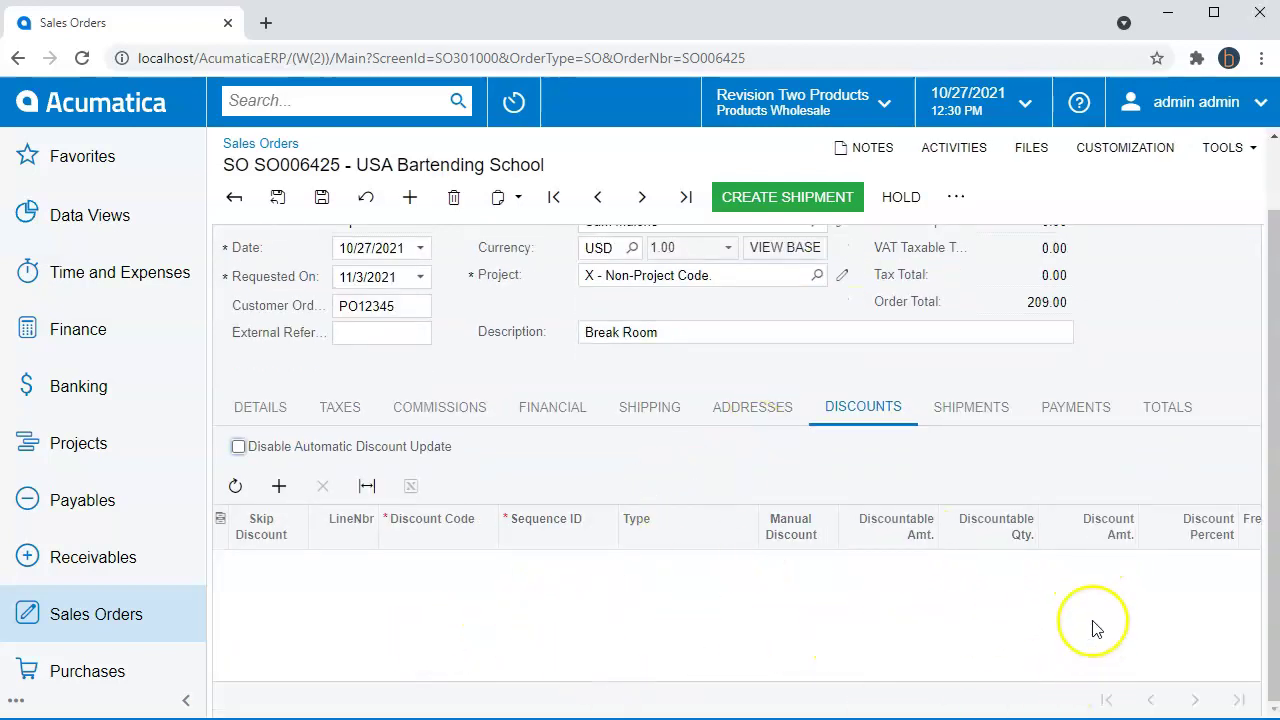
left_click(976, 411)
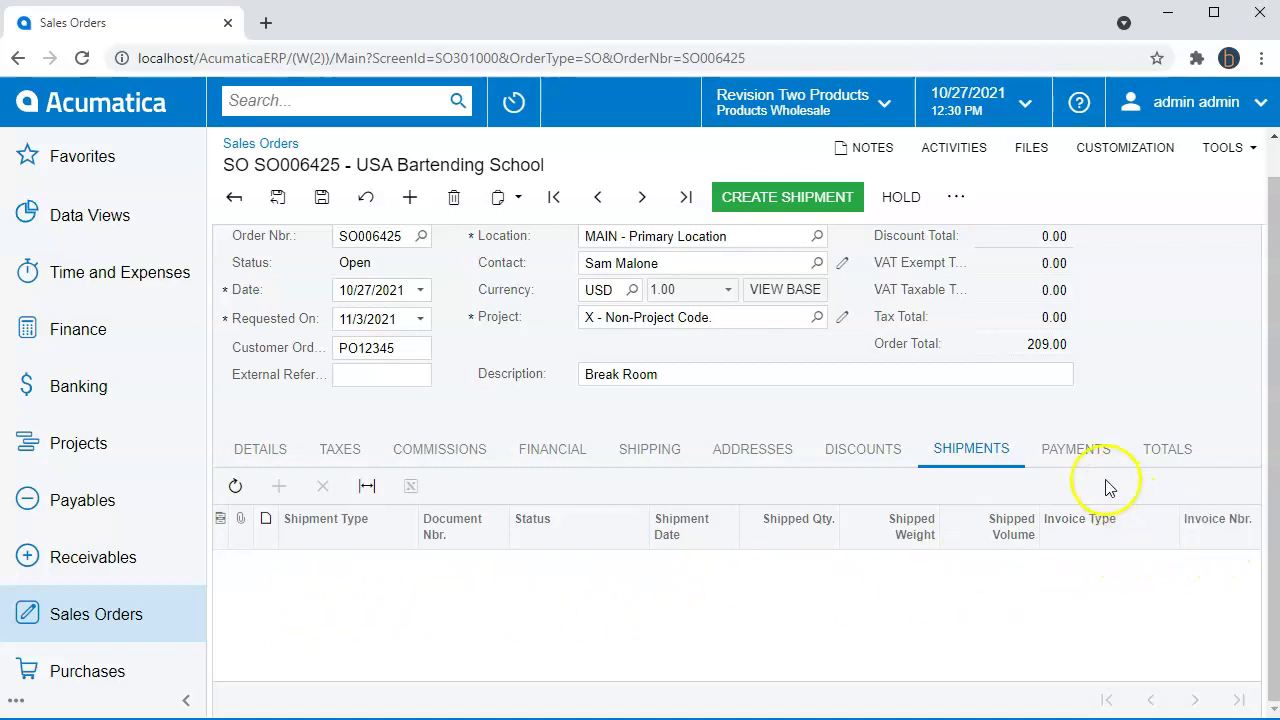
left_click(1084, 458)
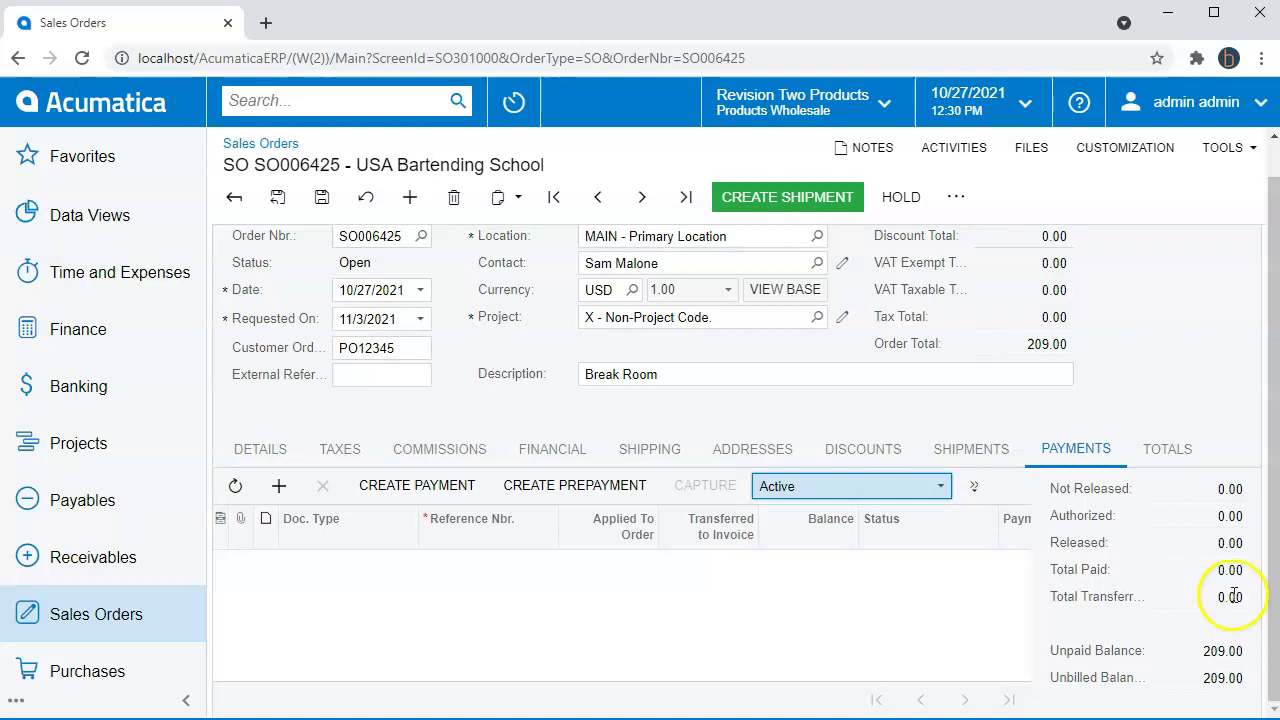
Step: Check order totals: line total 199.00, weight 5.000000, freight cost 0.00, unshipped 199.00
left_click(1168, 452)
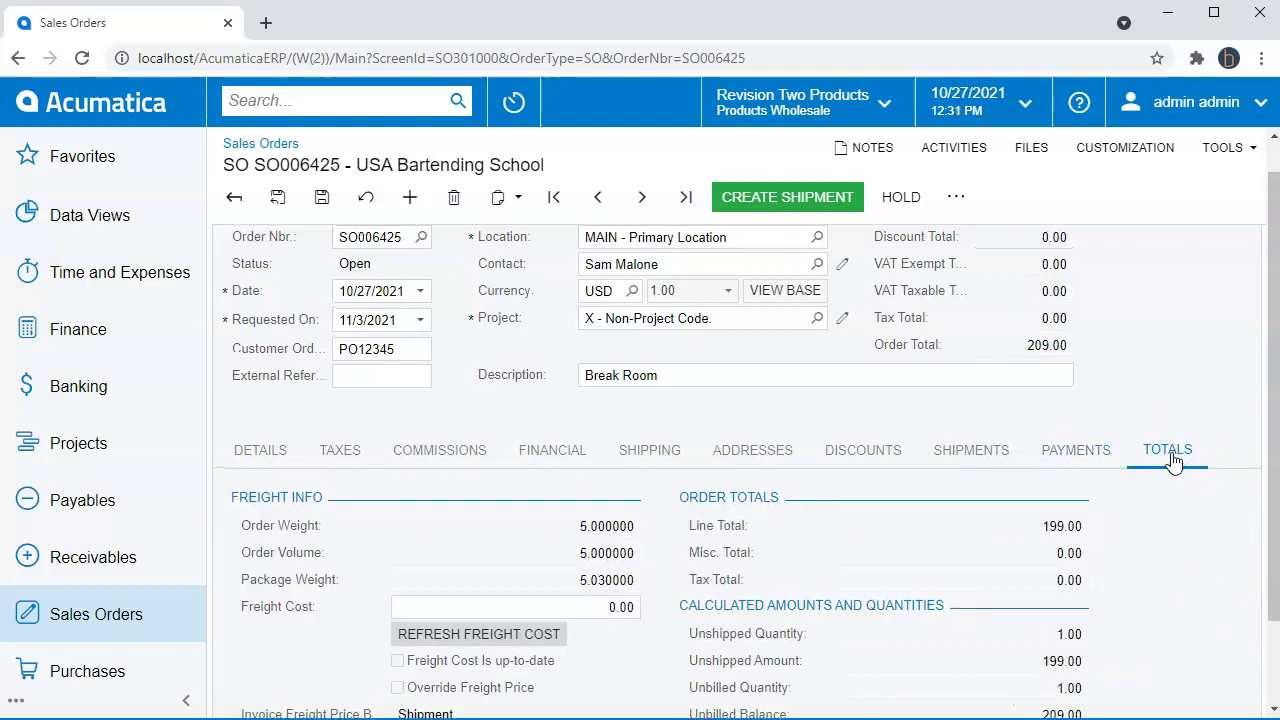
scroll(1171, 455, "down", 2)
left_click(1012, 545)
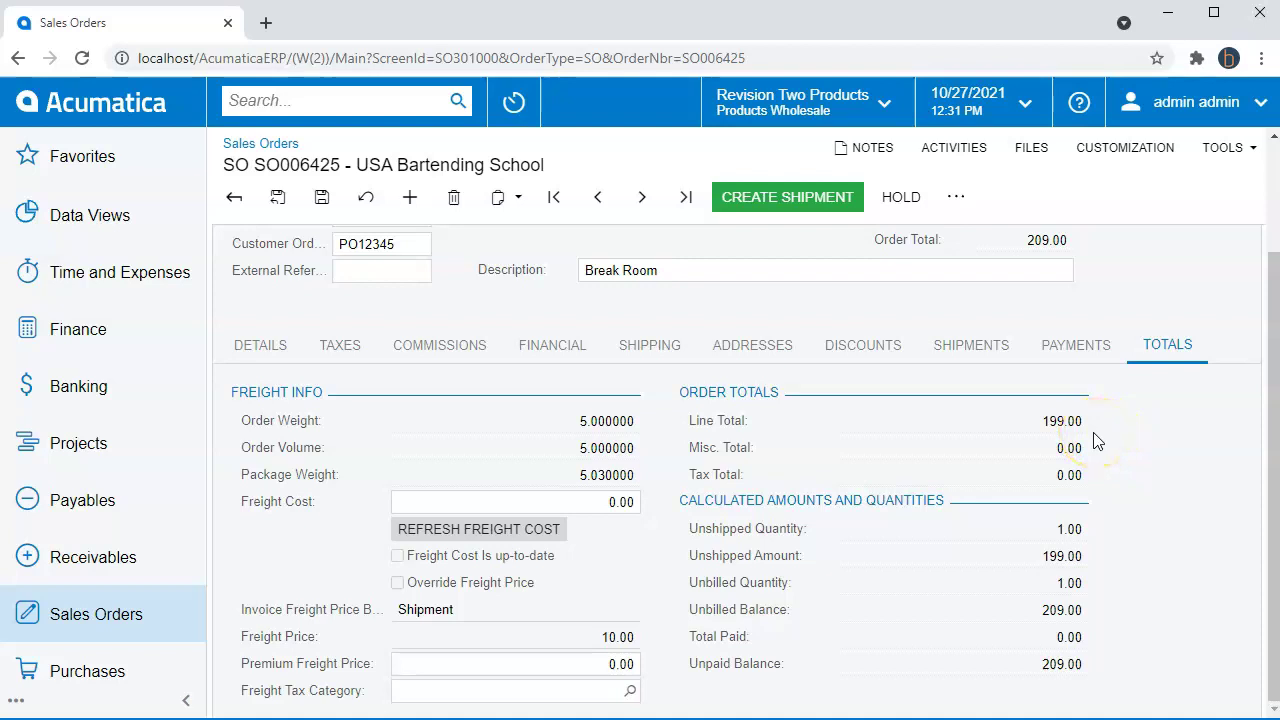
scroll(1097, 441, "up", 3)
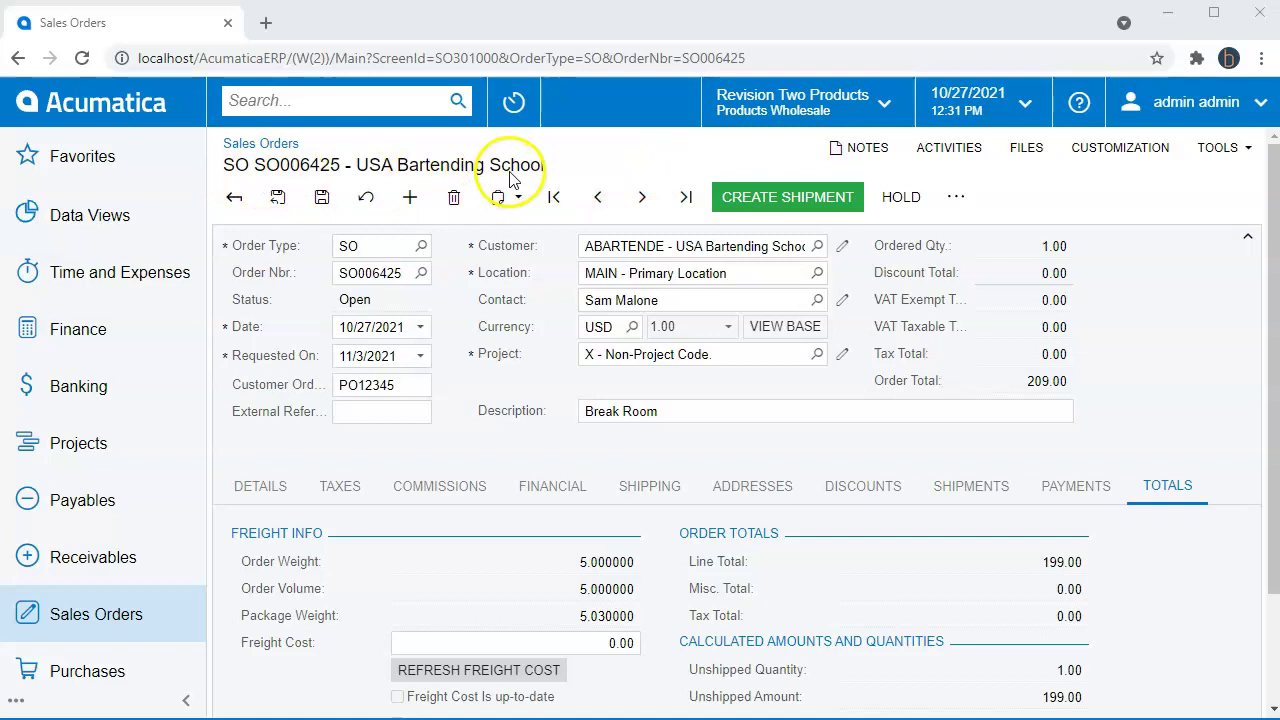
Step: Add a record note that the customer contact is very happy the item was in stock, then verify it
left_click(872, 150)
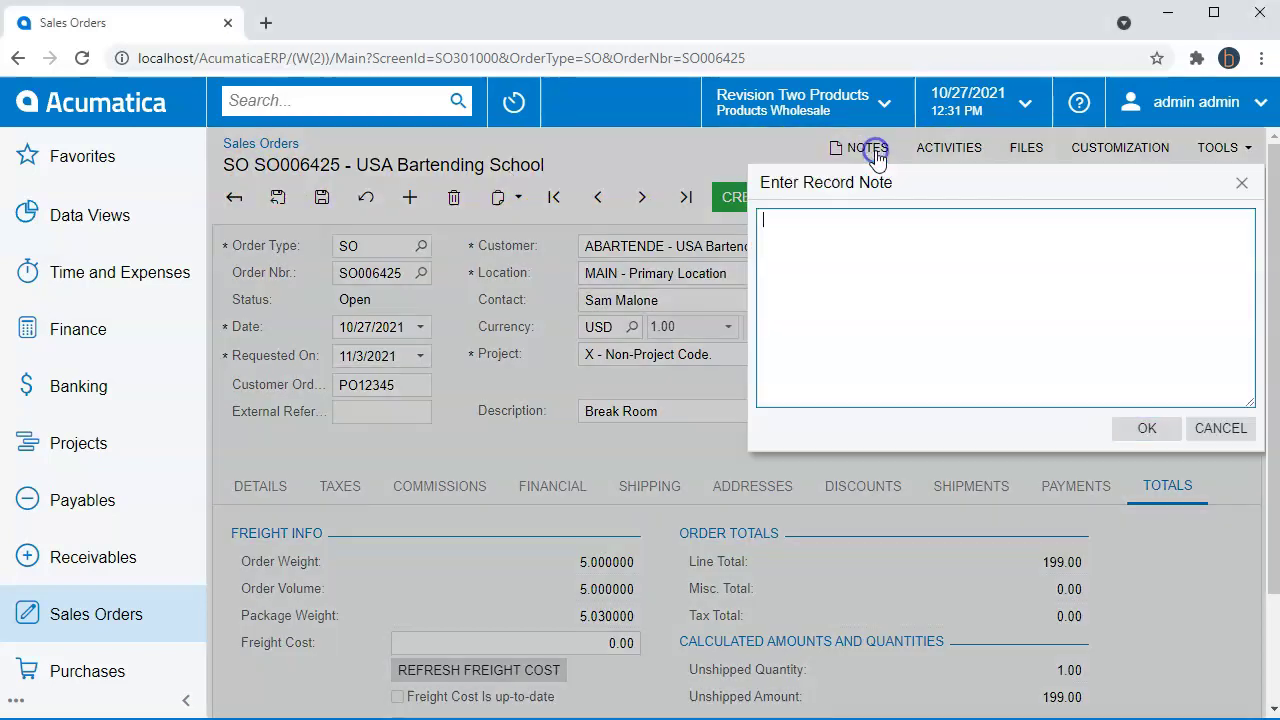
left_click(829, 251)
type("Sam is very happy we had this in ")
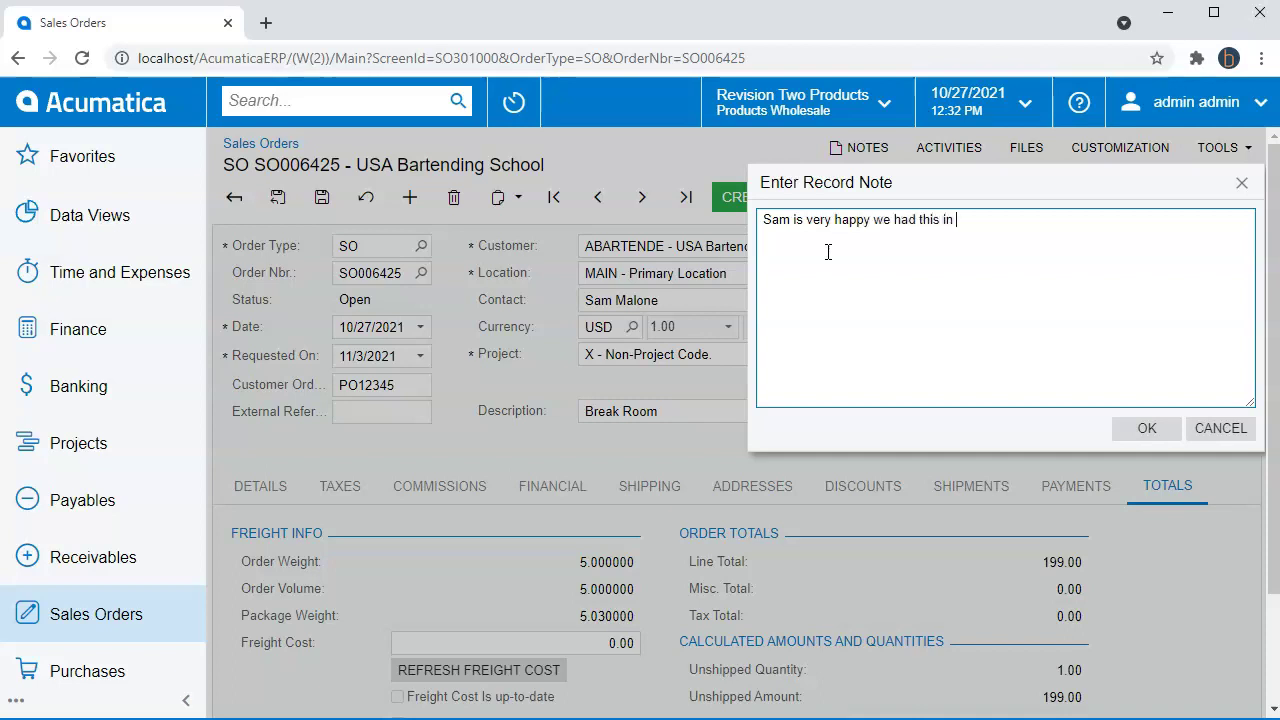
type("stock!")
left_click(1147, 428)
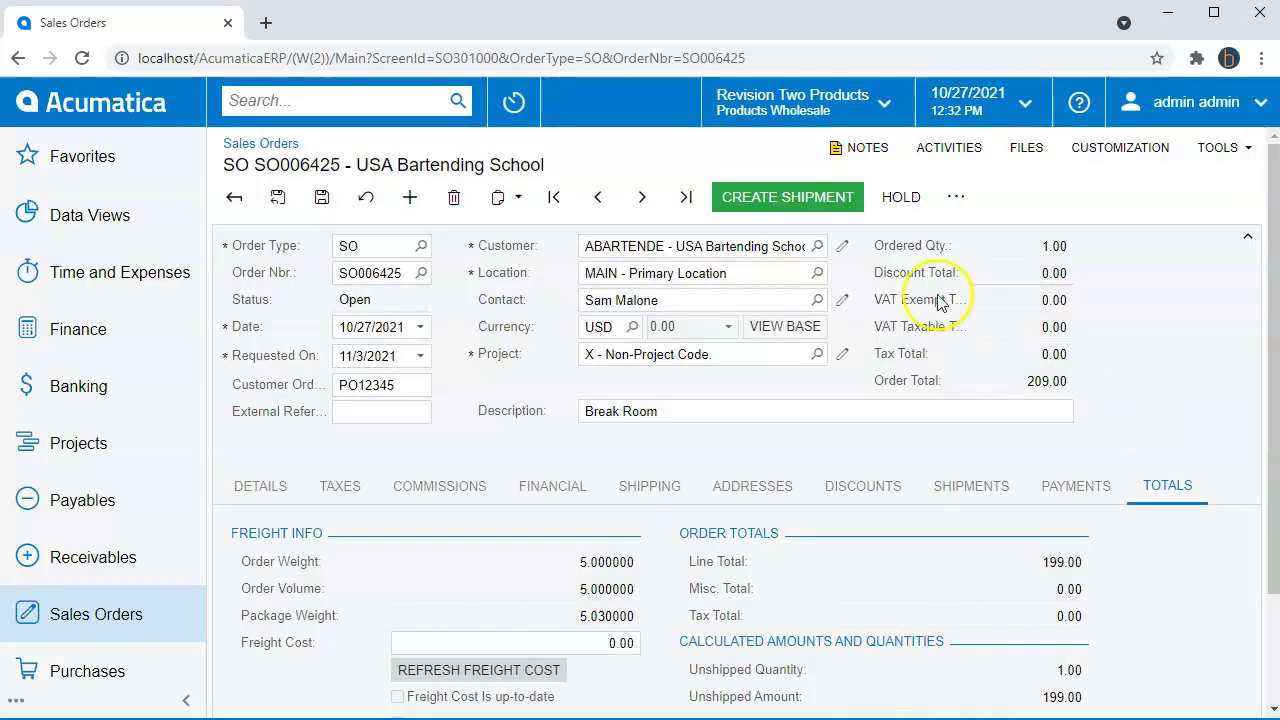
left_click(831, 160)
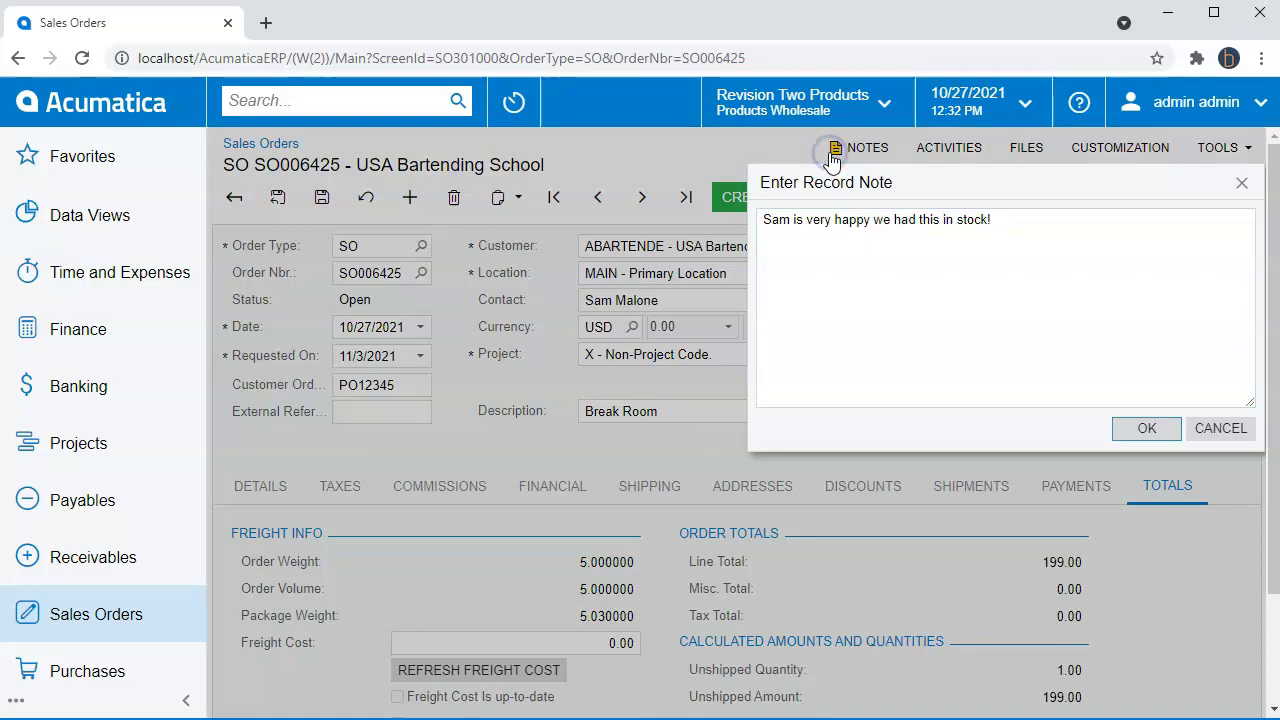
left_click(1220, 428)
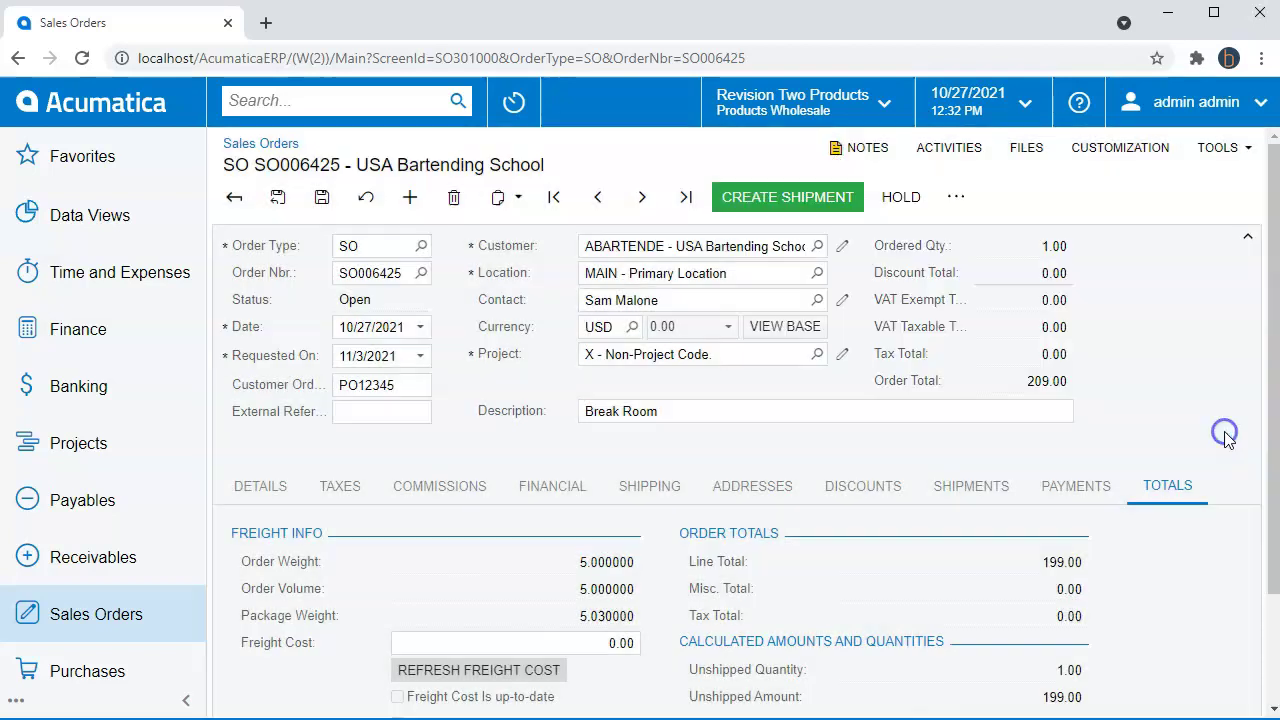
left_click(920, 160)
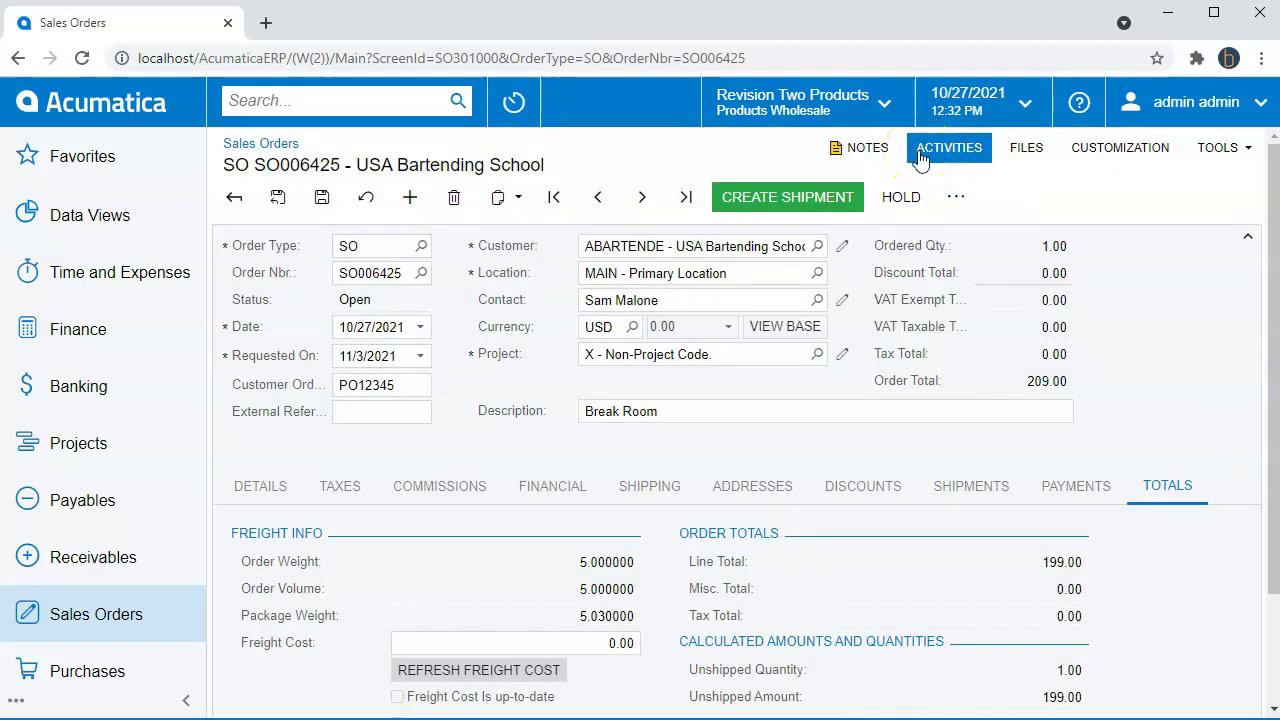
left_click(957, 157)
left_click(956, 150)
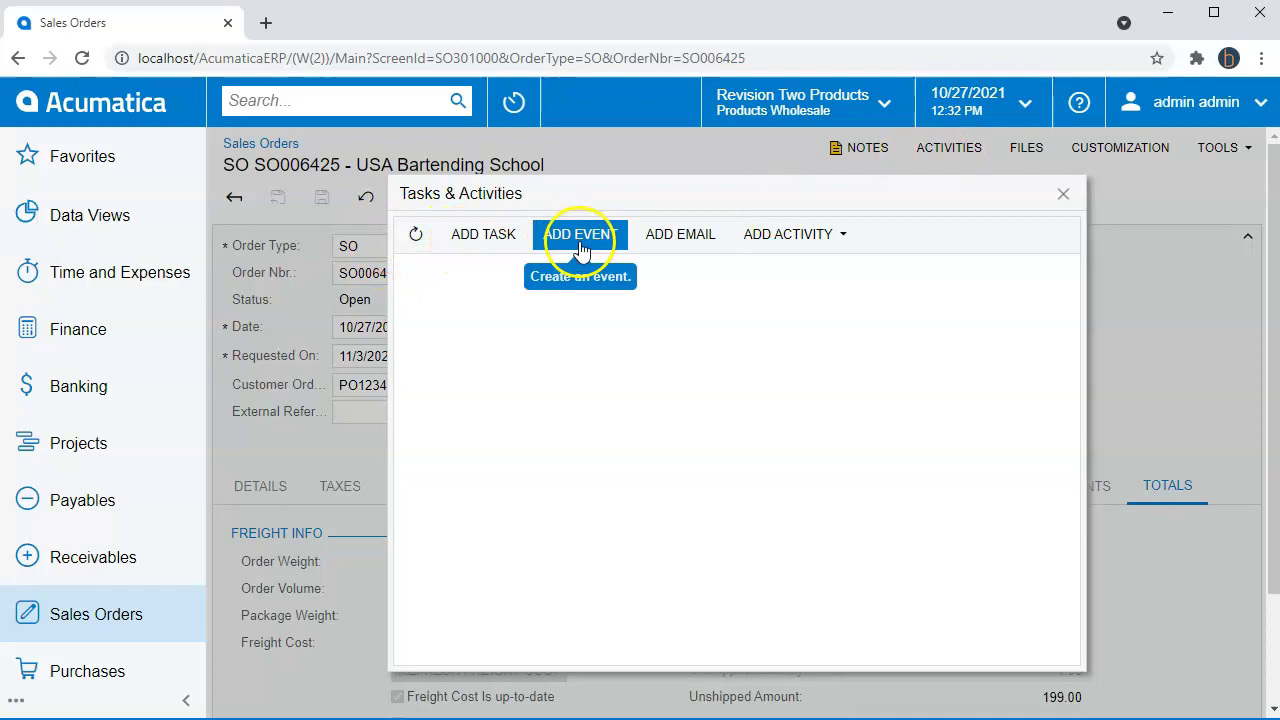
left_click(670, 240)
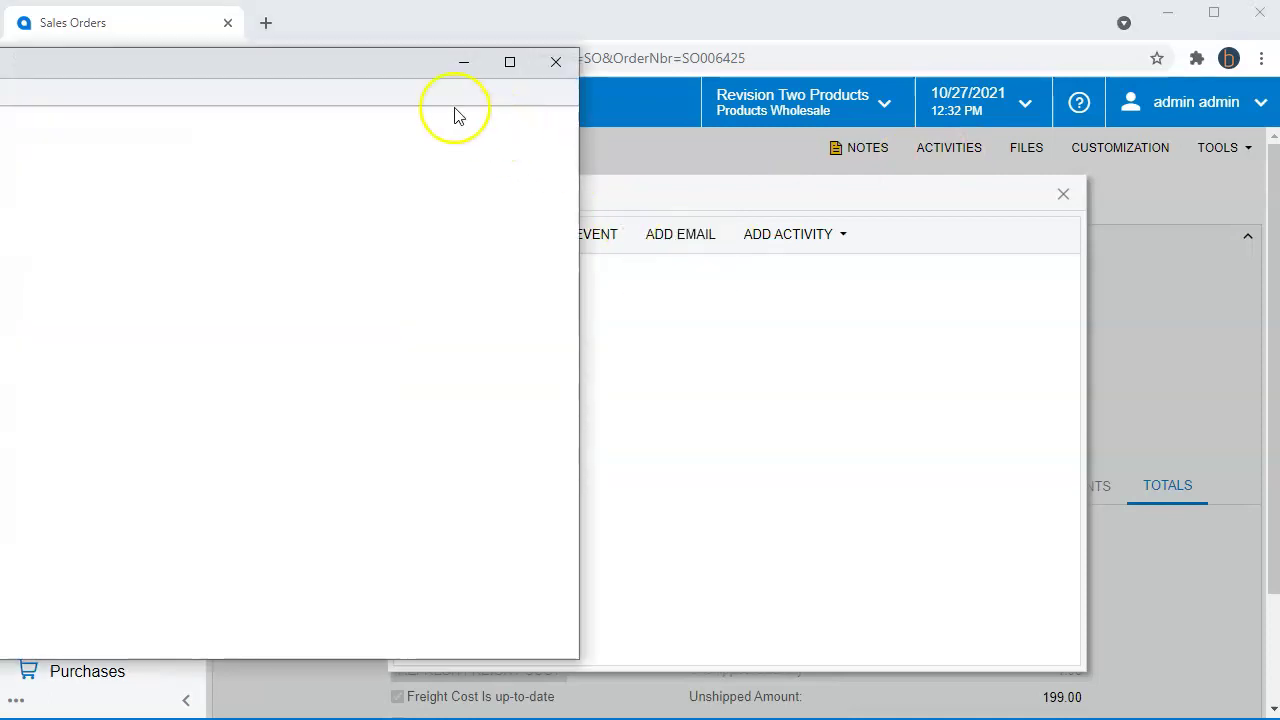
left_click_drag(309, 57, 612, 112)
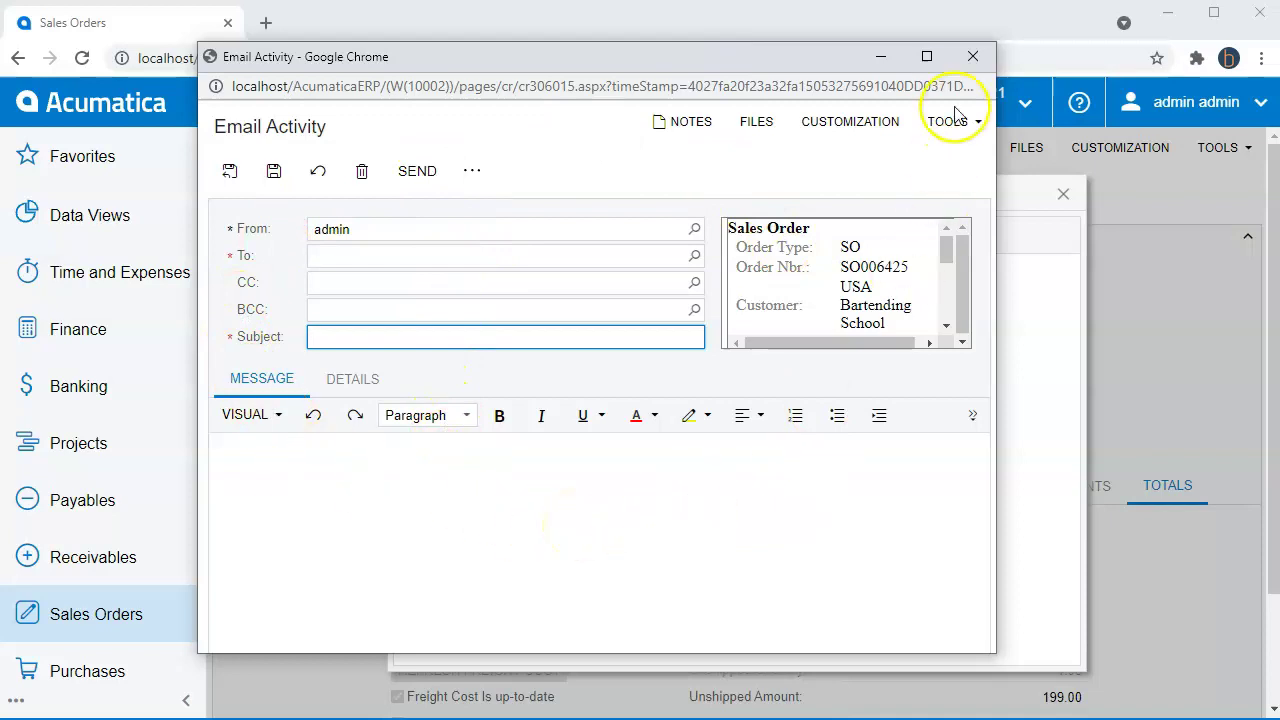
left_click(973, 56)
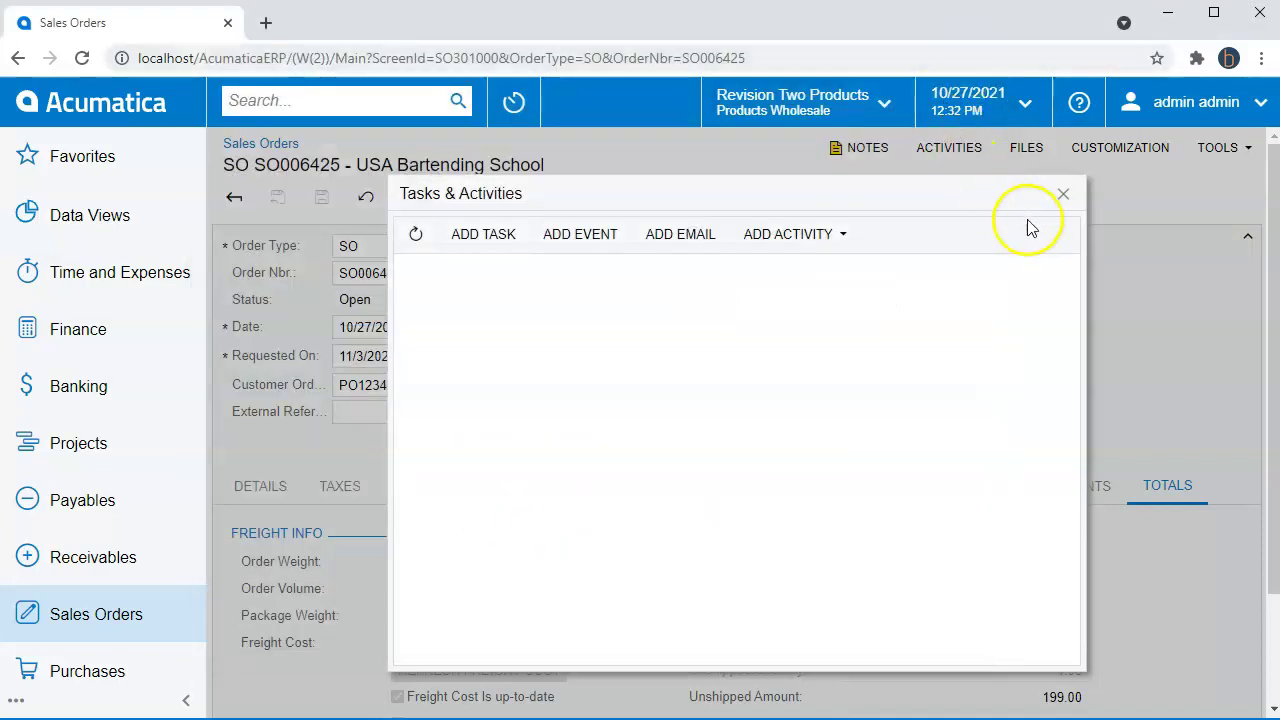
left_click(1063, 195)
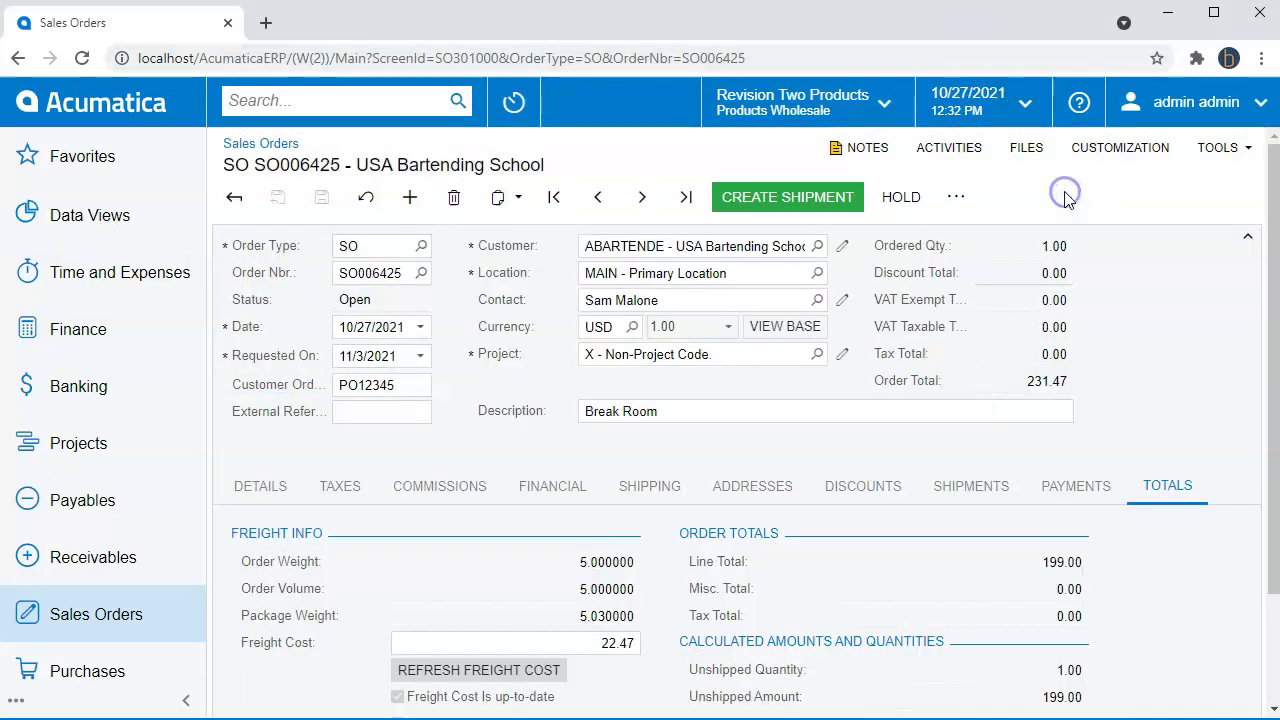
Step: Attach Purchase Order.png to the order's files
left_click(1026, 150)
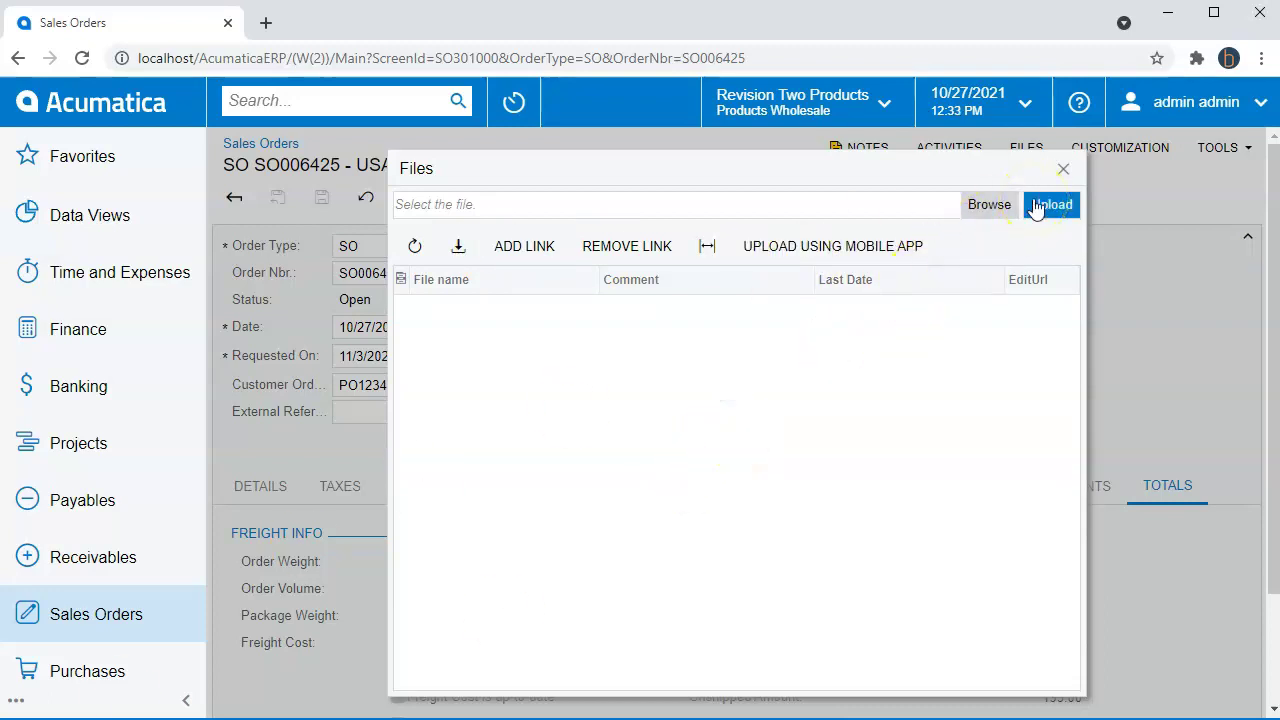
left_click(670, 335)
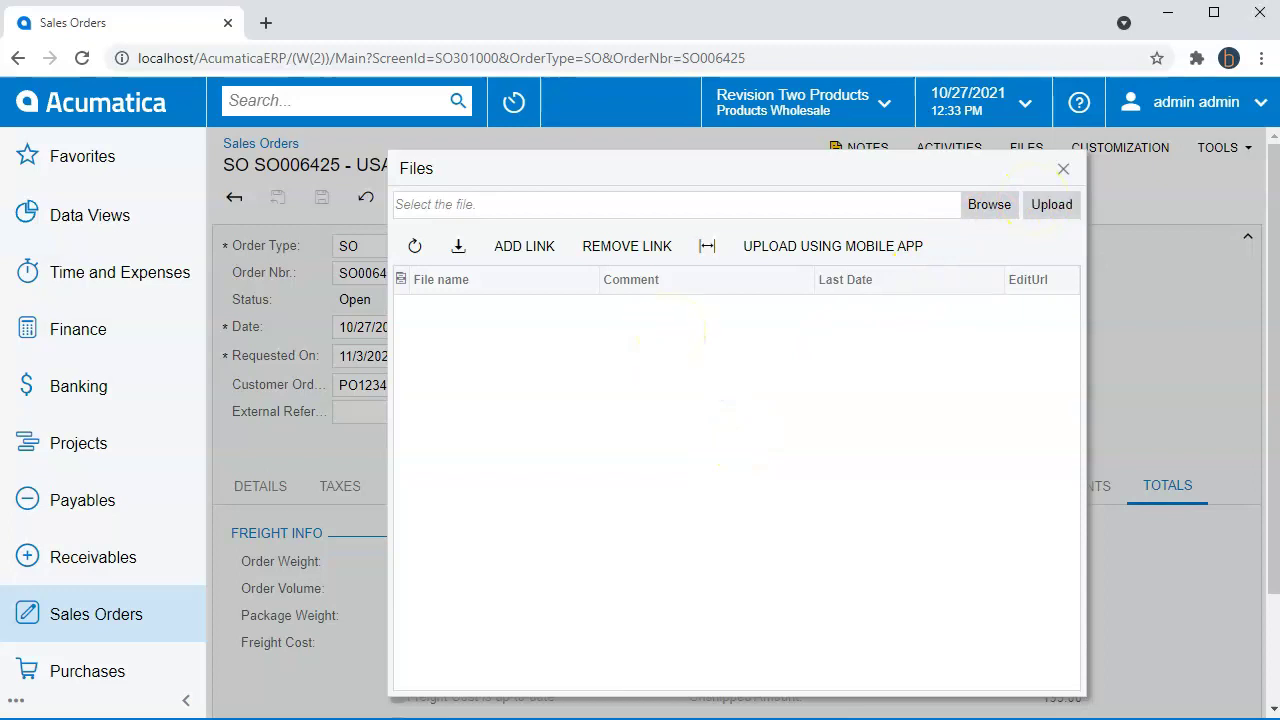
left_click(540, 335)
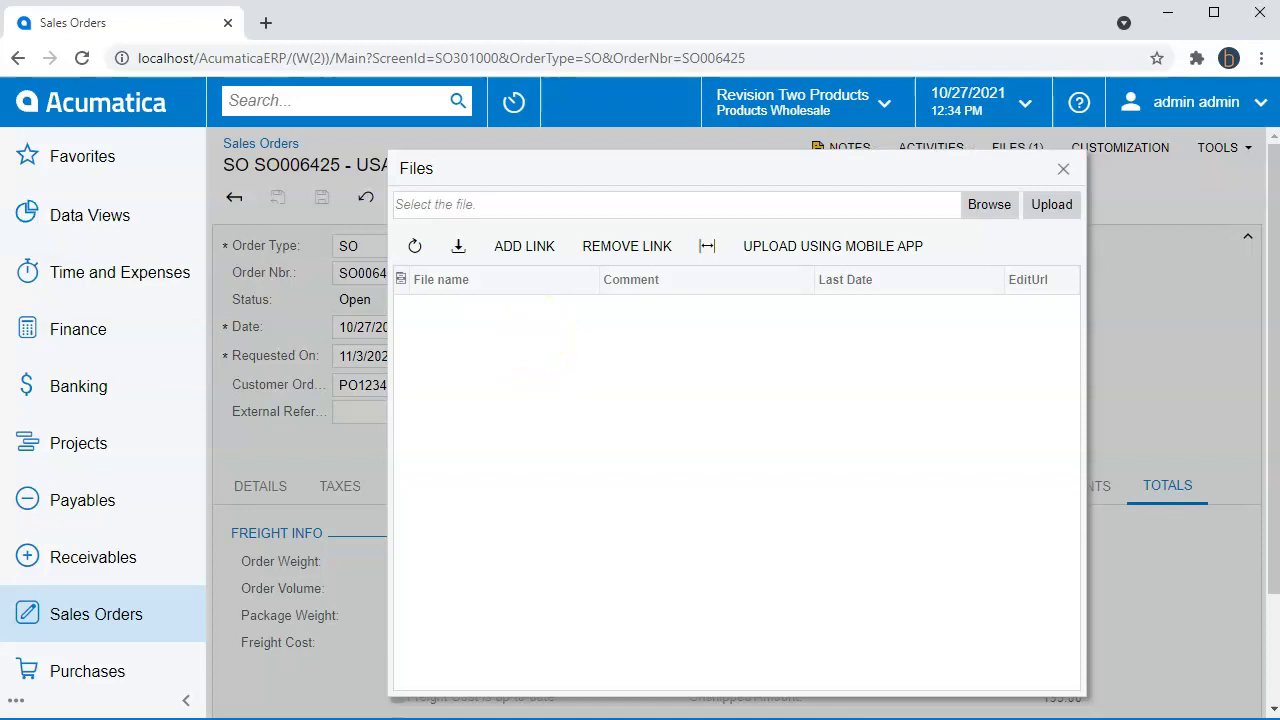
left_click_drag(150, 80, 600, 465)
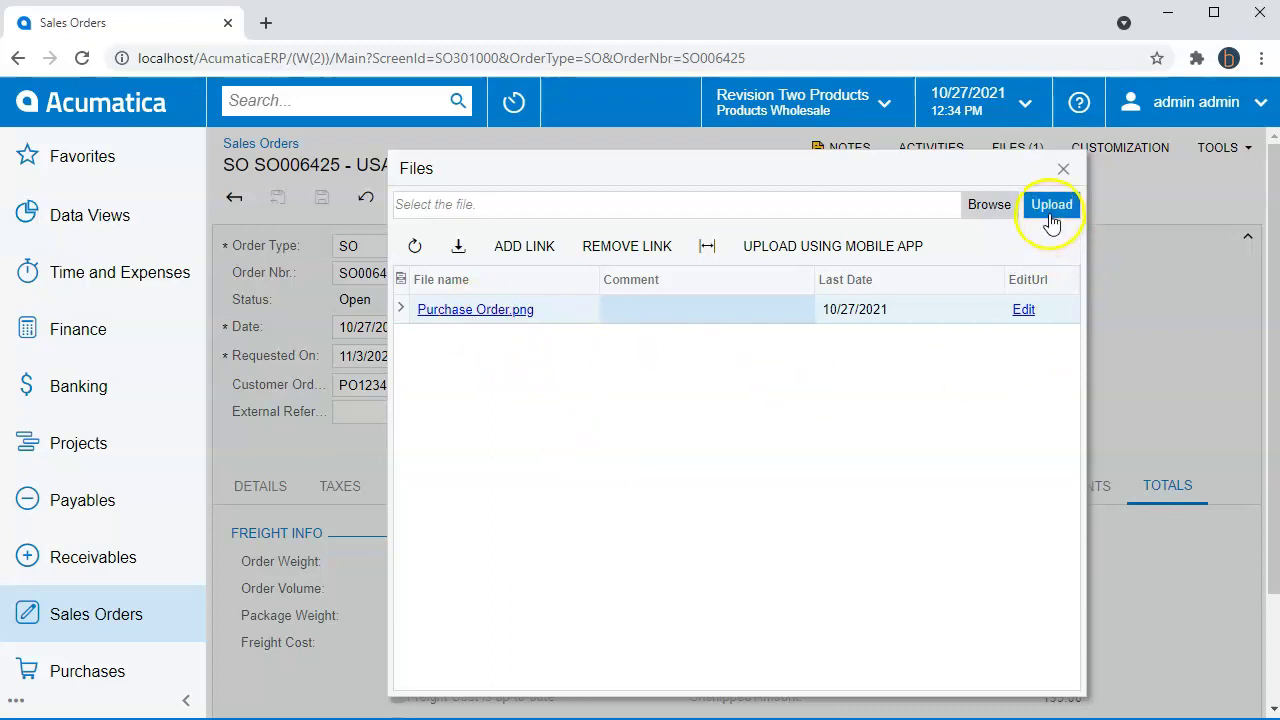
left_click(1064, 170)
left_click(1064, 170)
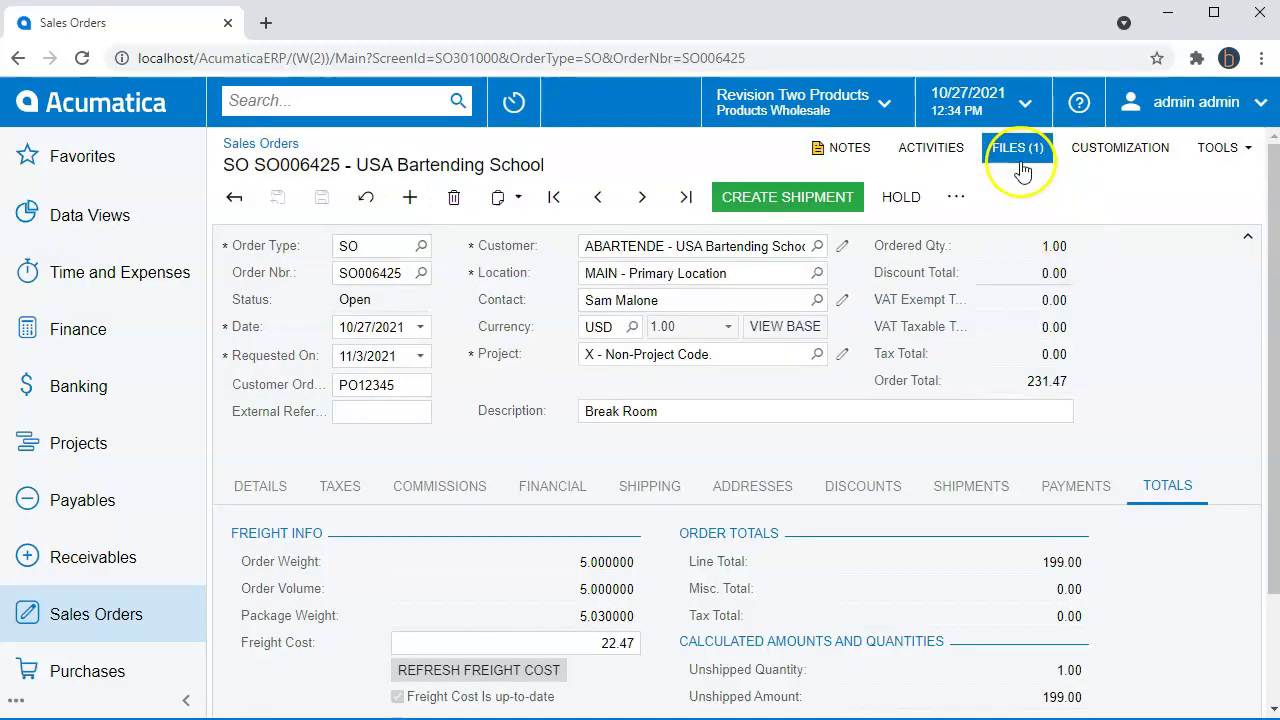
Step: Preview the attached Purchase Order.png to confirm the upload worked
left_click(1020, 150)
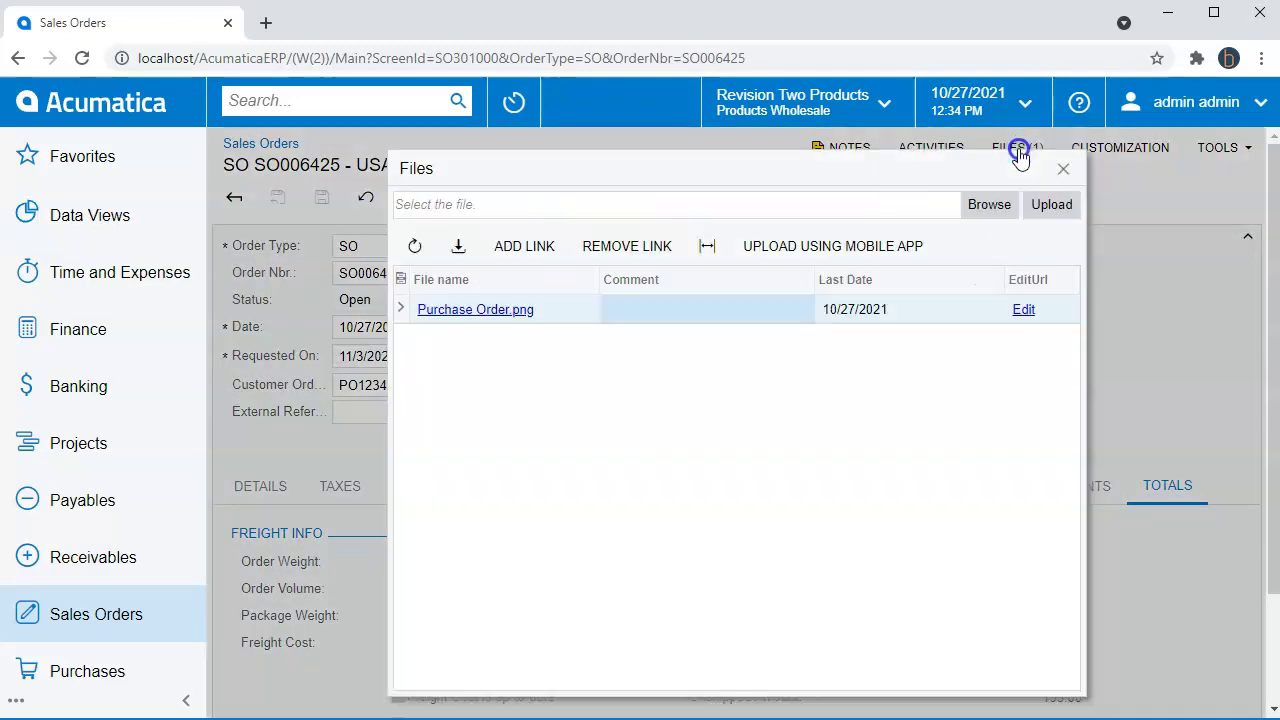
left_click(470, 310)
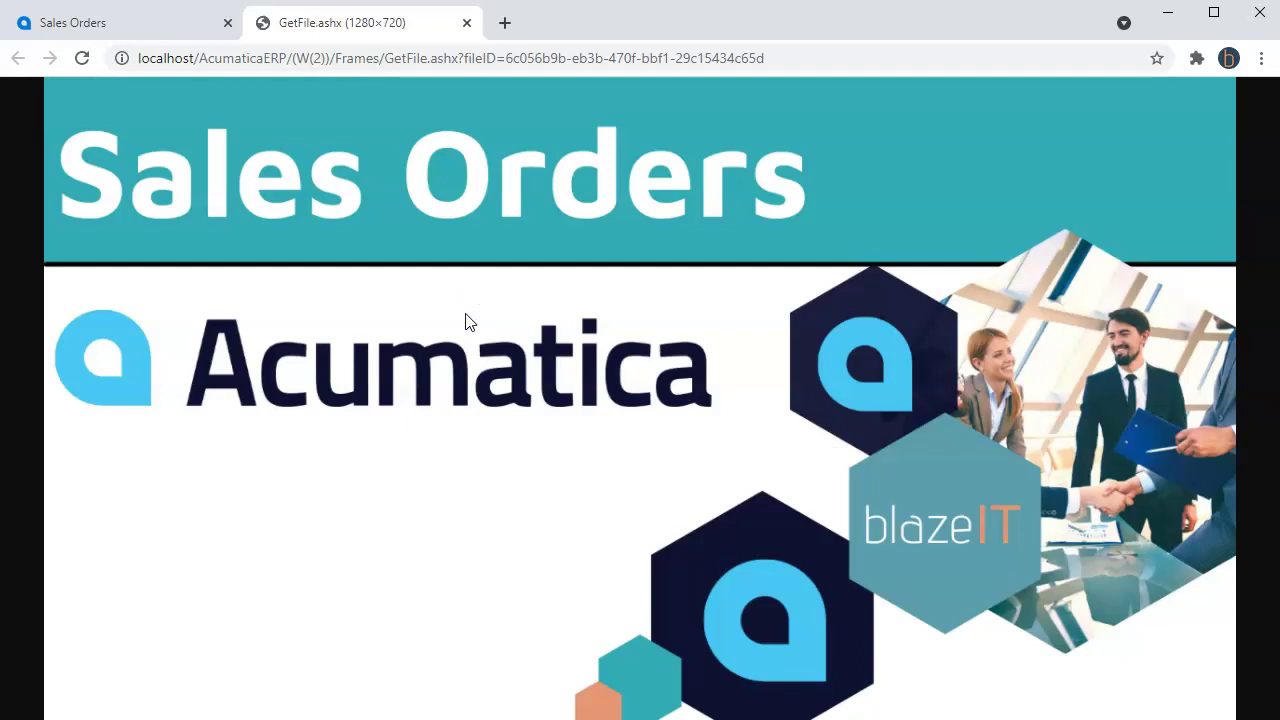
left_click(466, 23)
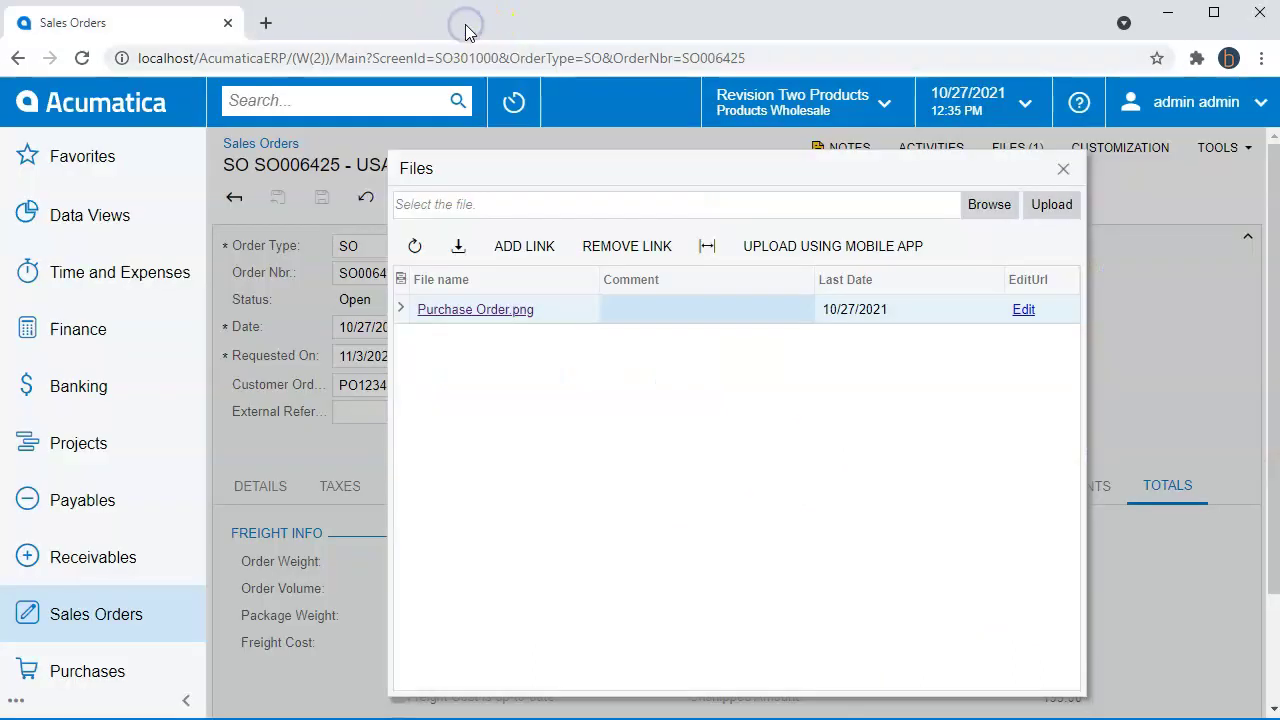